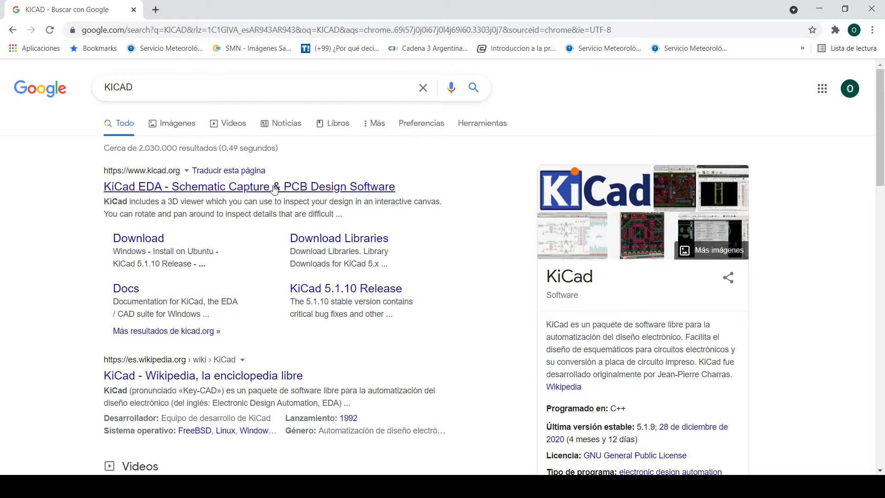
- Open the KiCad website from the search results and go to its Windows downloads page
left_click(163, 188)
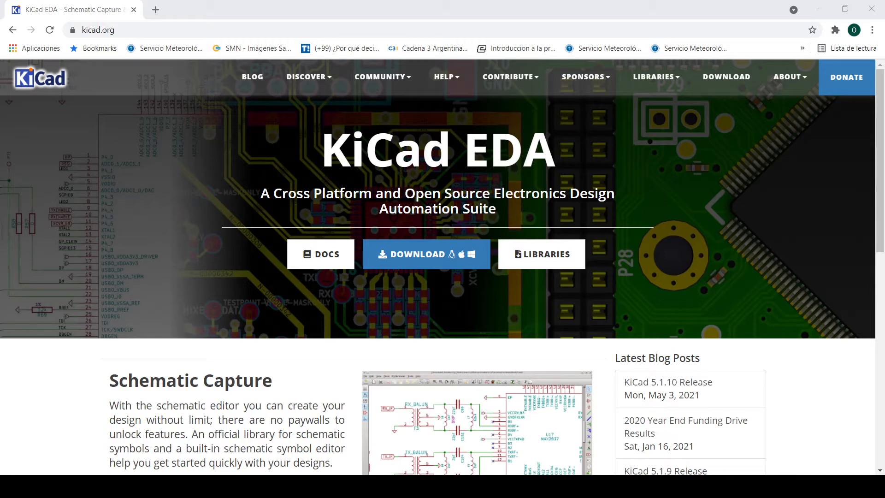
left_click(168, 447)
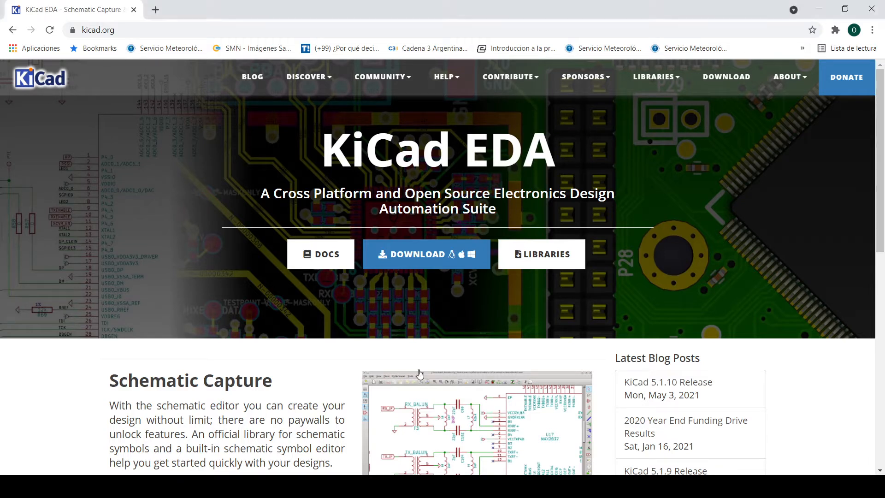
left_click(442, 256)
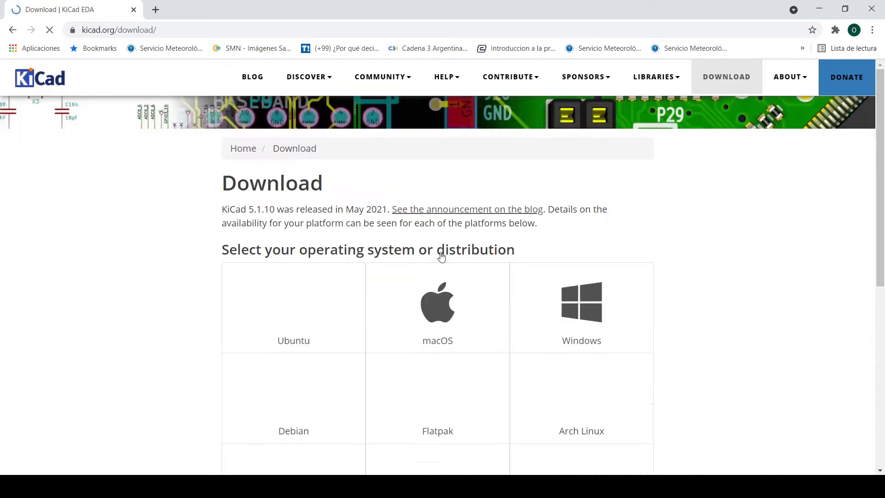
scroll(507, 334, "down", 3)
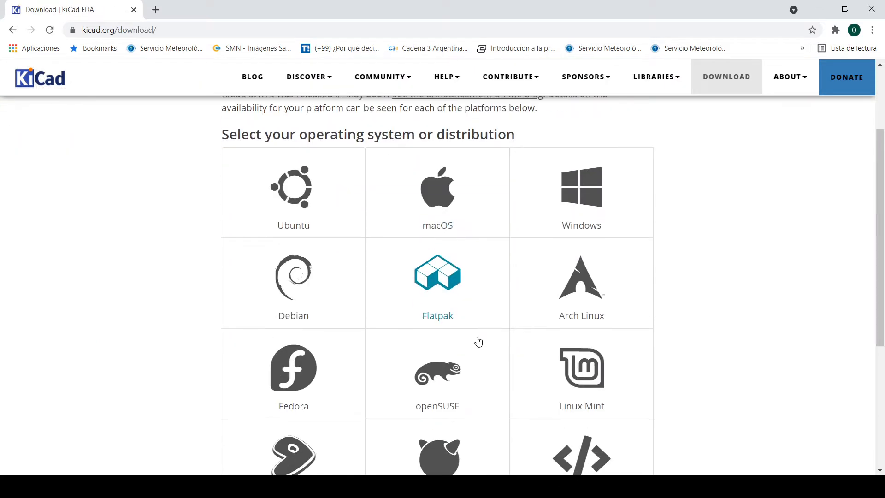
scroll(364, 328, "down", 4)
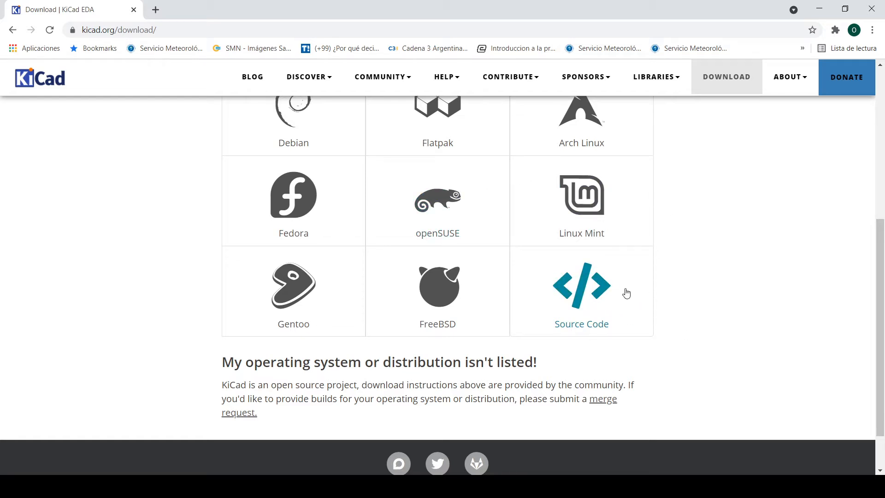
scroll(626, 293, "up", 3)
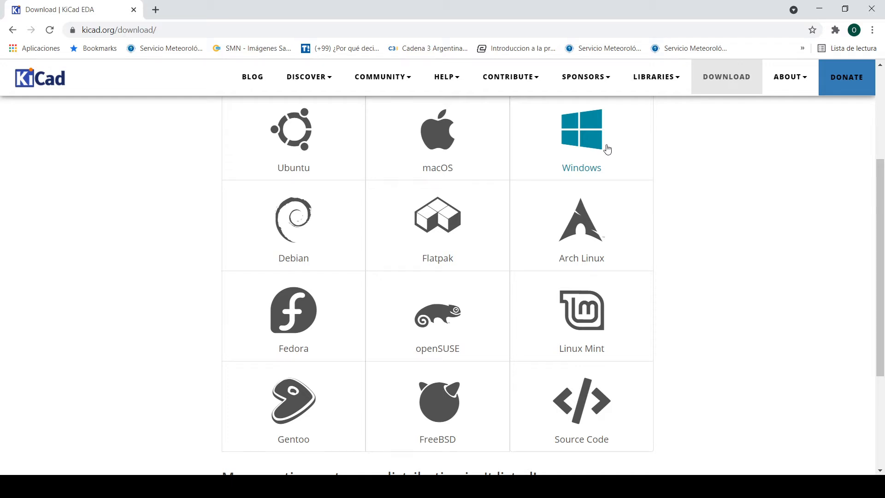
scroll(606, 148, "up", 4)
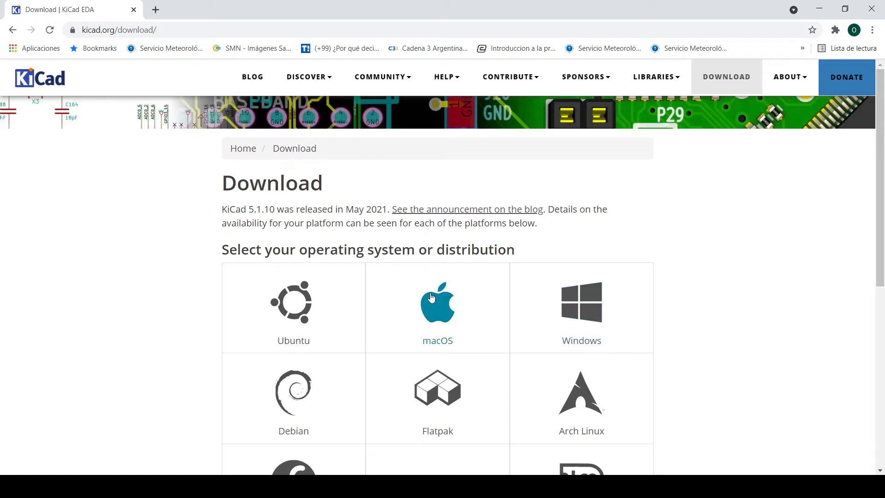
left_click(610, 312)
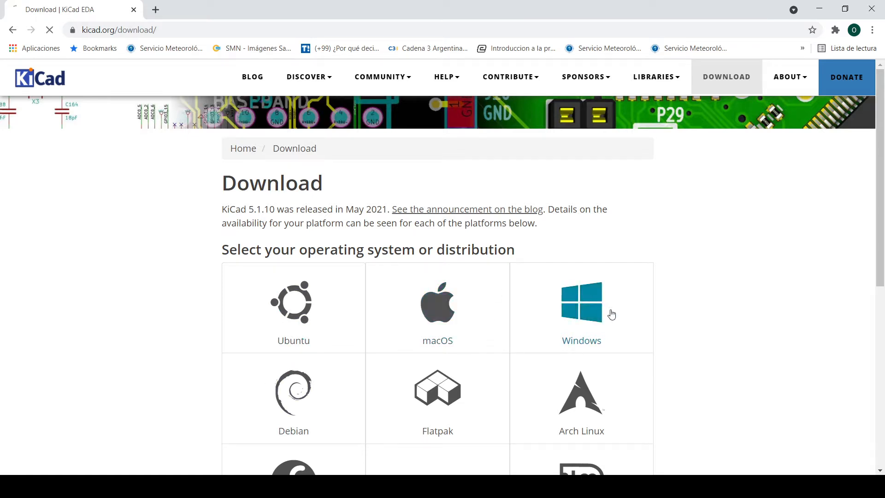
- Examine the Windows downloads page for the stable release, 64-bit and 32-bit installers, signature verification, previous releases and development builds
scroll(364, 260, "down", 1)
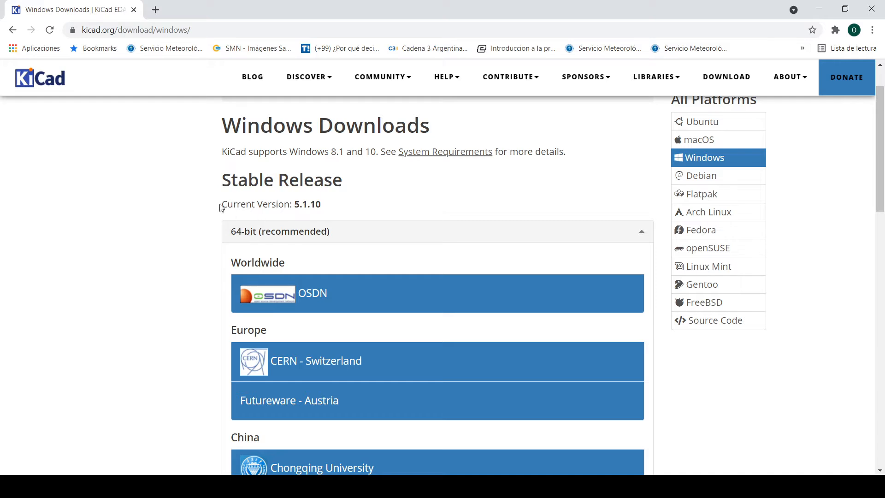
scroll(326, 267, "down", 3)
scroll(323, 269, "up", 3)
scroll(466, 249, "down", 5)
scroll(443, 277, "down", 1)
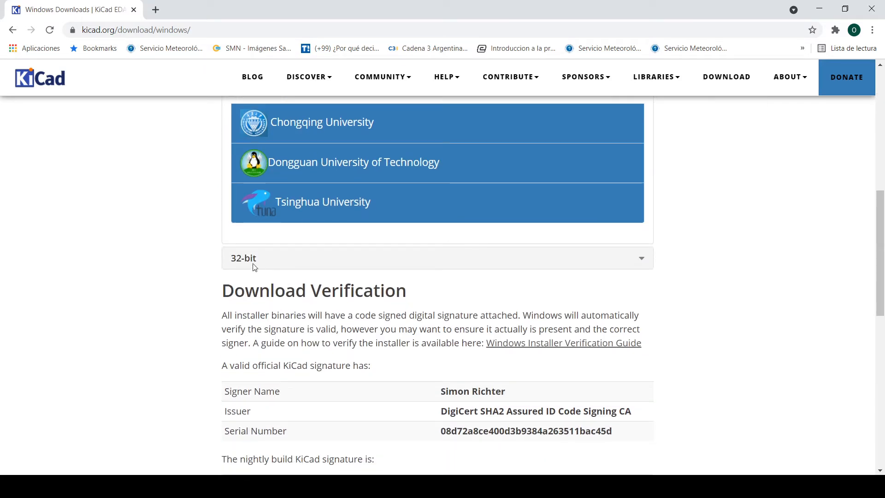
scroll(411, 273, "down", 7)
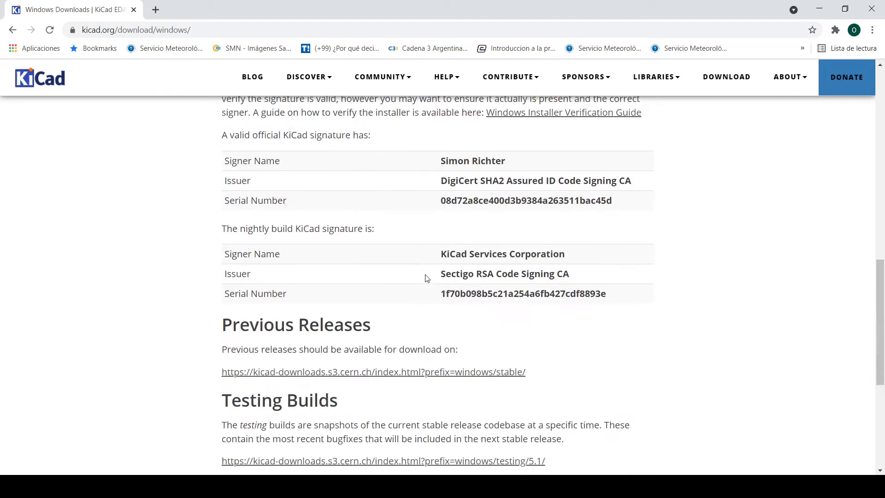
scroll(548, 221, "down", 2)
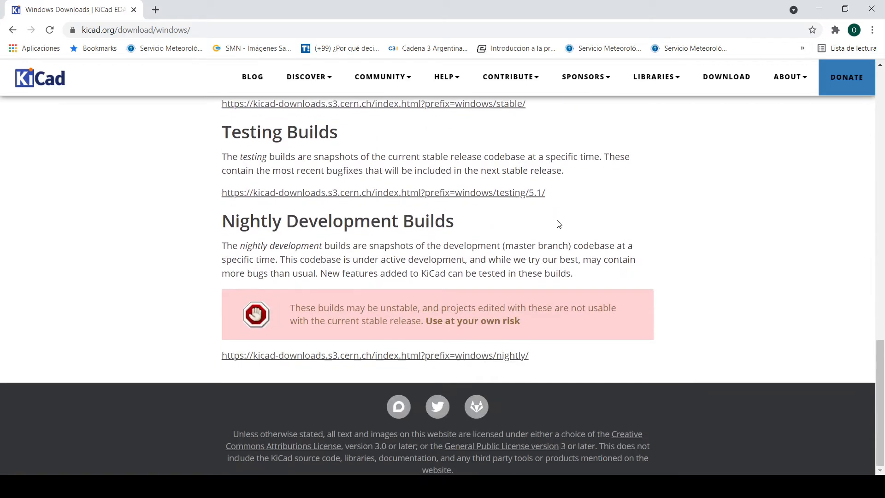
scroll(558, 224, "up", 20)
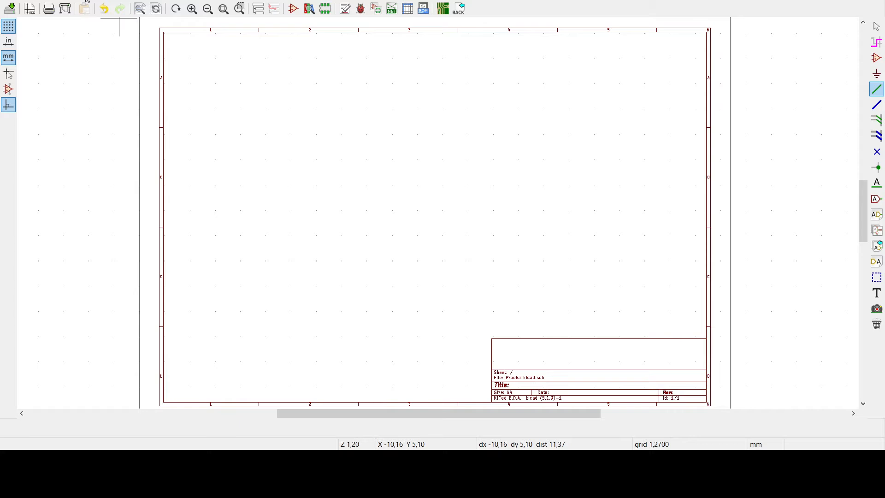
- Place a 1N5408 diode from the Diode library in the upper middle area of the empty schematic sheet
key("a")
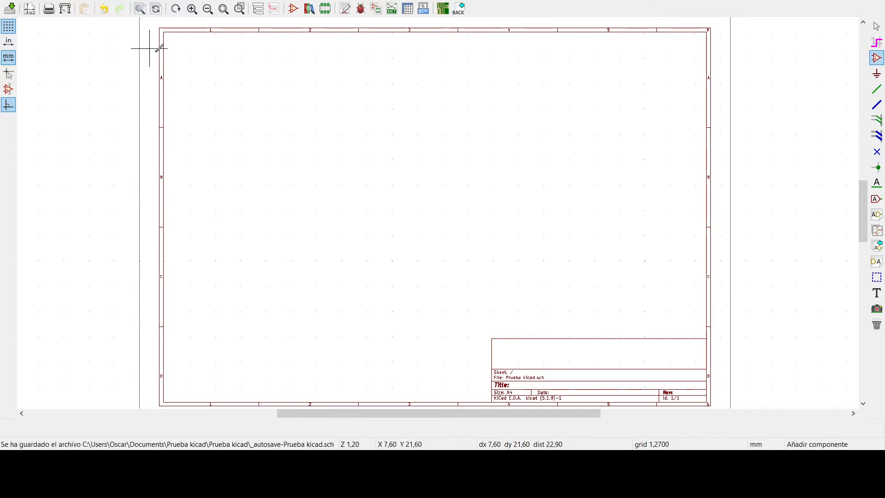
key("Escape")
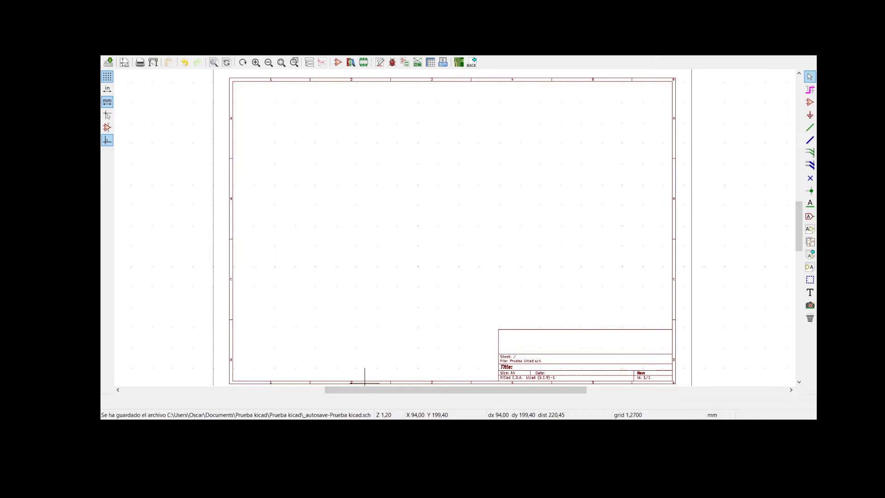
left_click(809, 102)
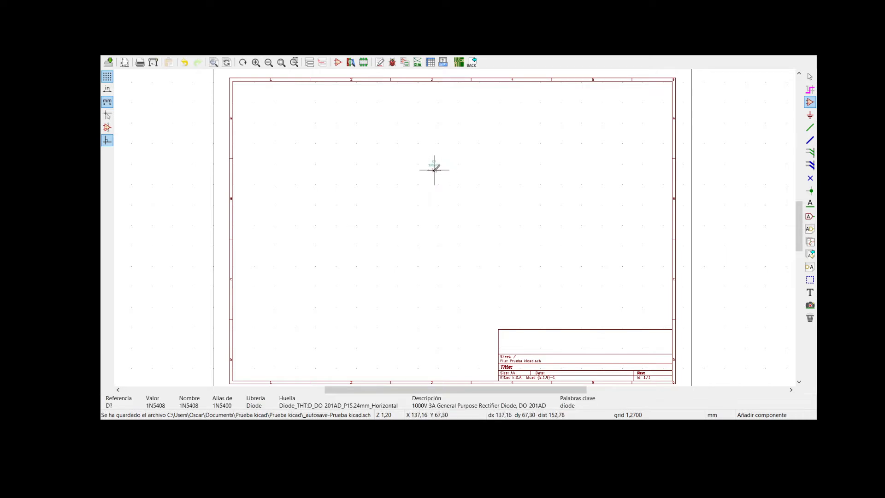
scroll(434, 169, "up", 1)
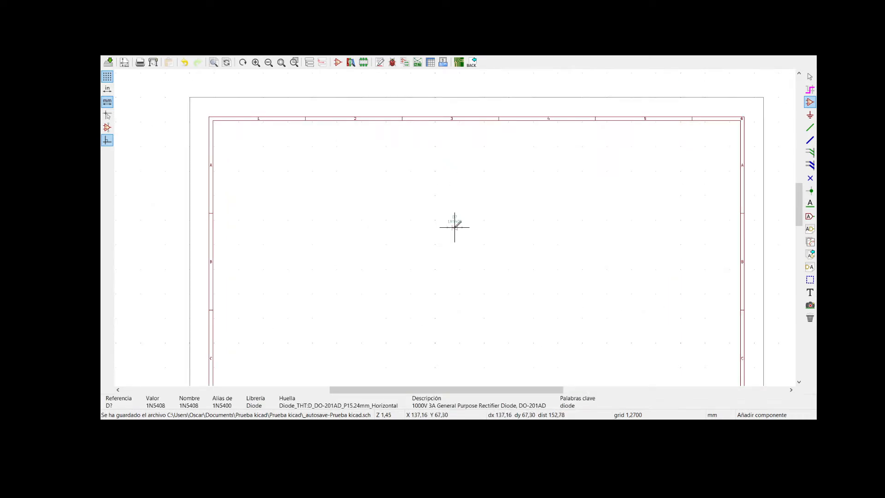
scroll(455, 226, "up", 1)
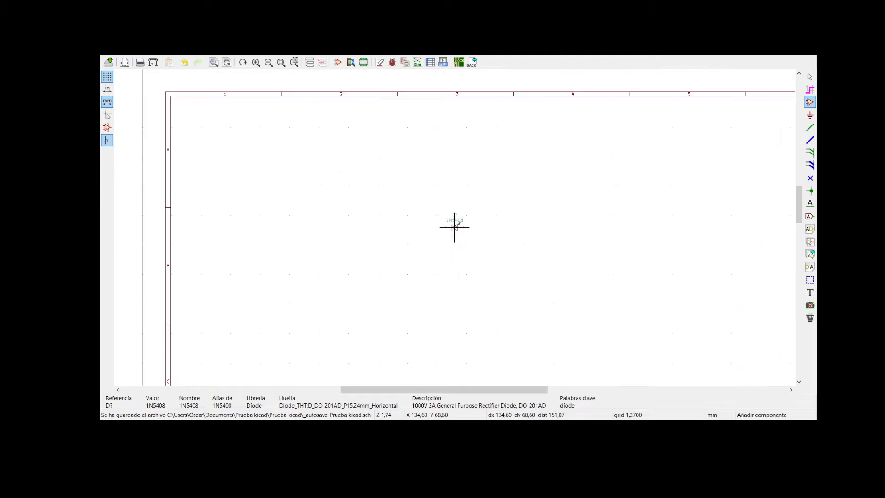
scroll(651, 275, "down", 5)
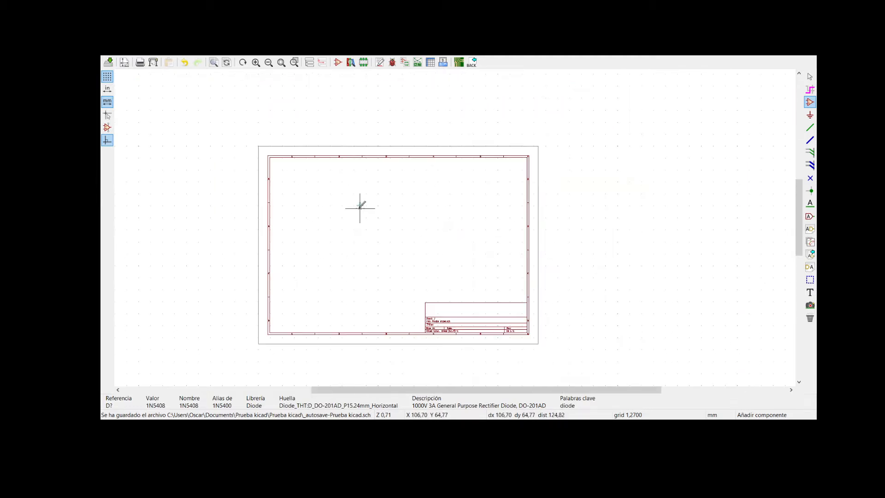
scroll(456, 225, "up", 1)
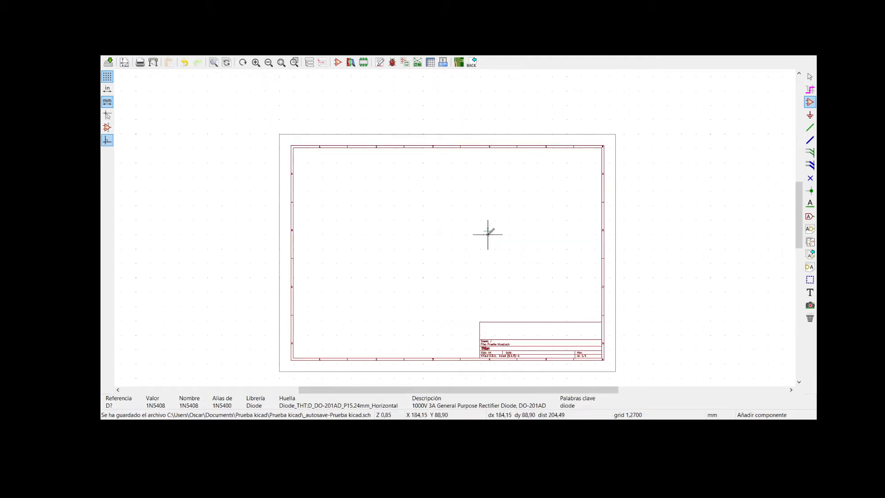
scroll(487, 234, "up", 1)
scroll(435, 226, "up", 1)
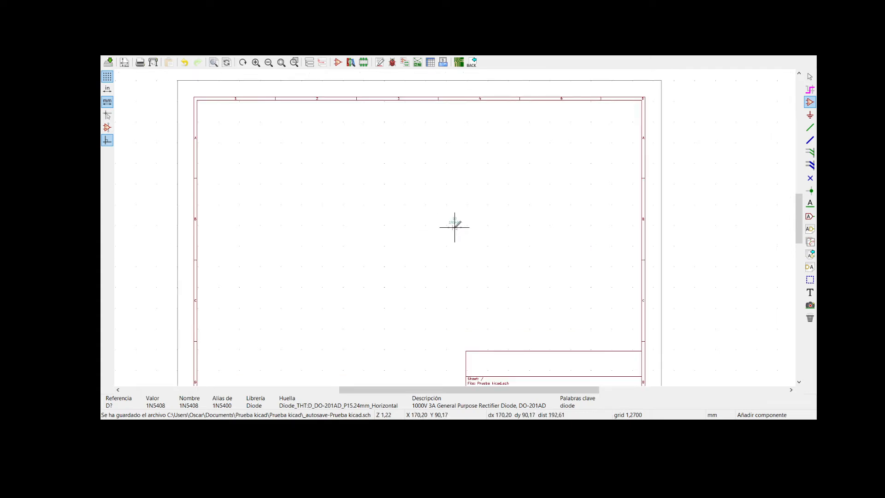
scroll(454, 226, "up", 1)
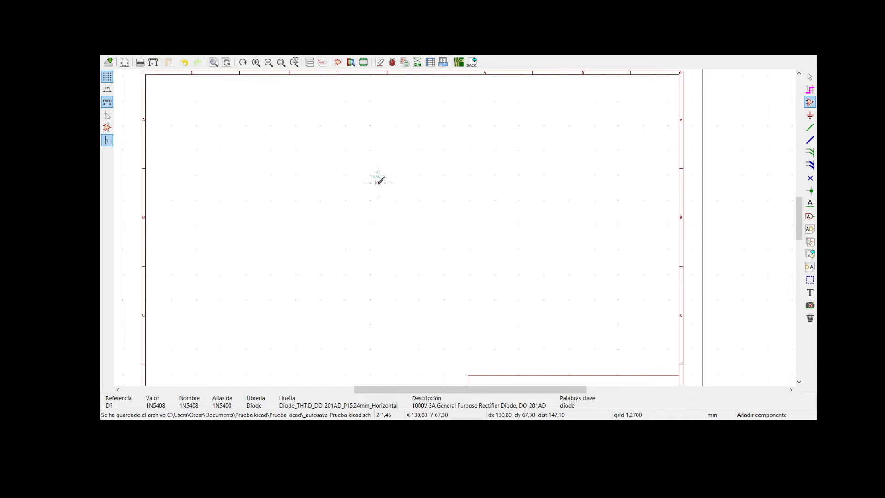
left_click(377, 182)
- Place three more 1N5408 diodes in a vertical column directly below the first one
left_click(378, 195)
left_click(342, 325)
left_click(378, 202)
left_click(378, 225)
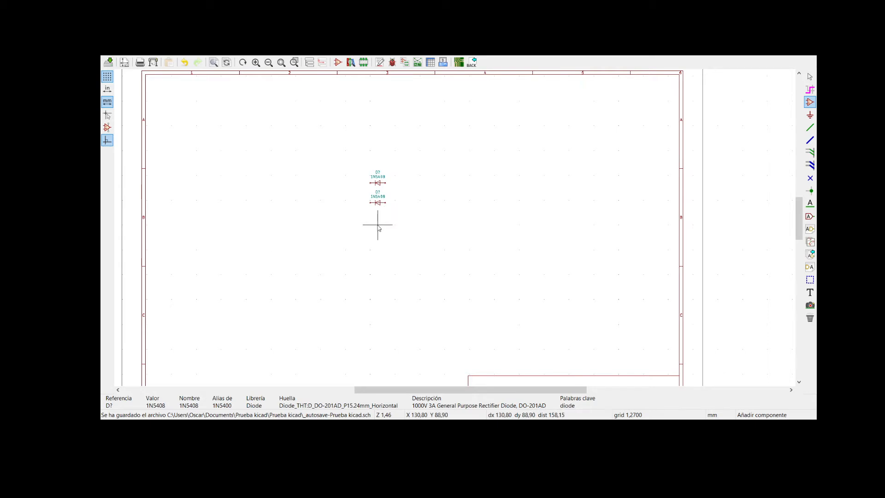
left_click(342, 326)
left_click(378, 224)
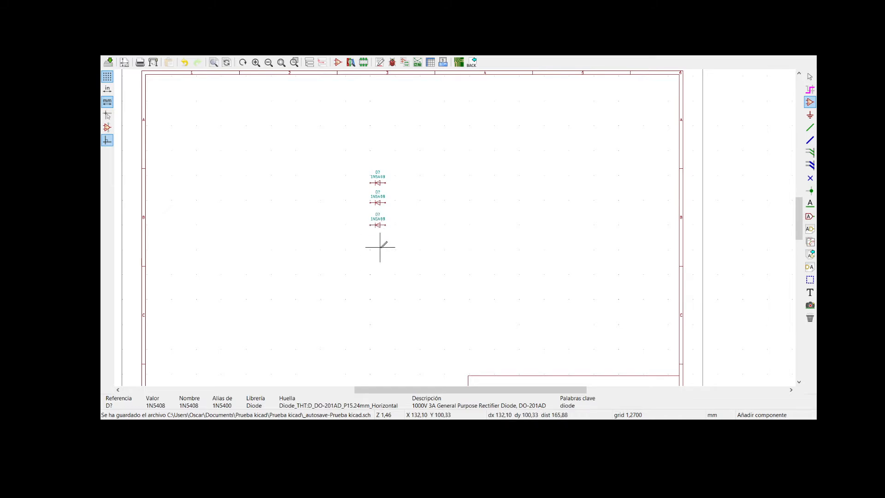
left_click(336, 328)
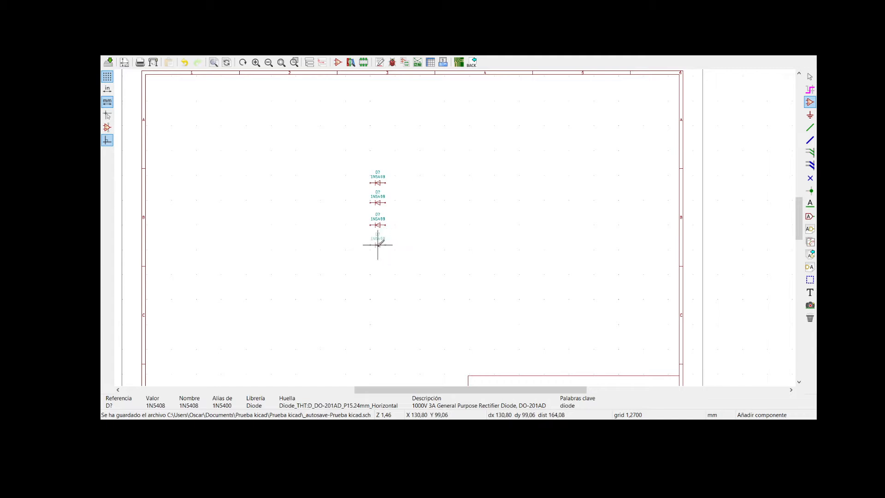
left_click(378, 244)
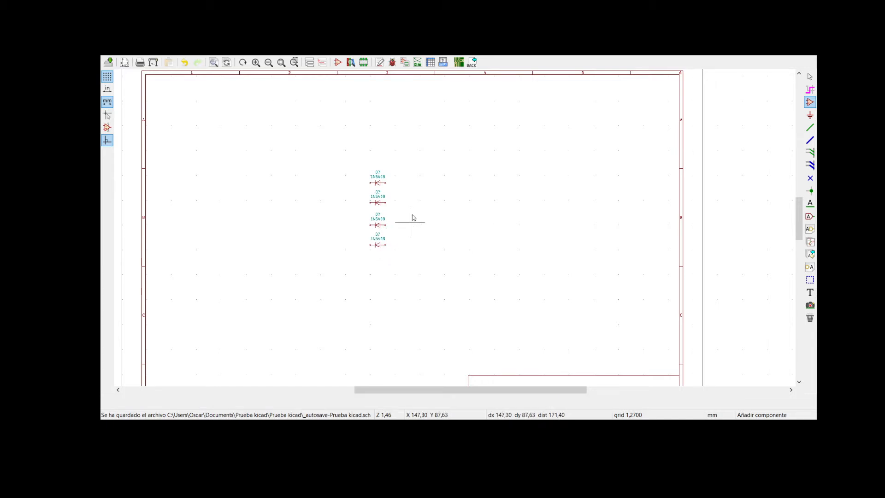
key("Escape")
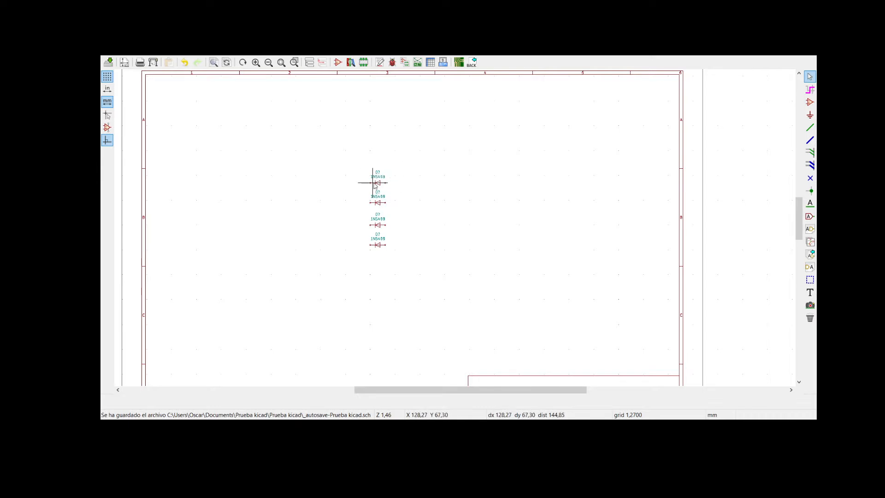
- Set the reference of the topmost diode to D1 and of the second diode to D2
scroll(375, 184, "up", 4)
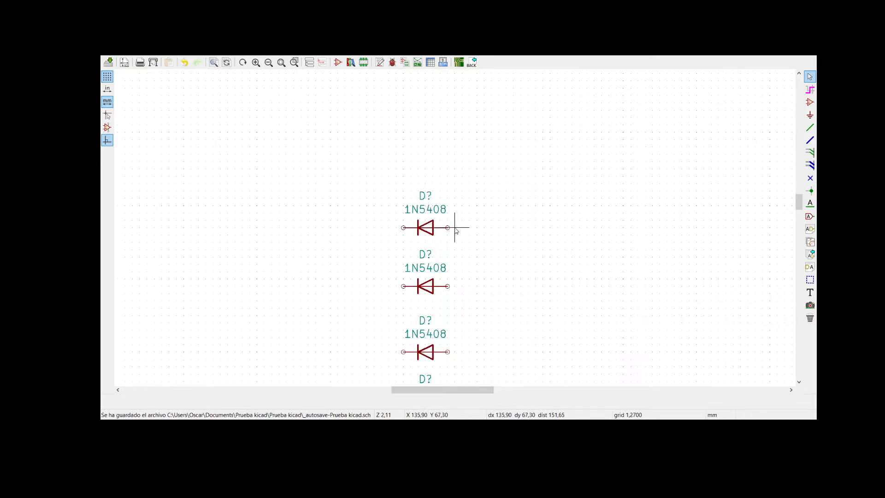
scroll(431, 225, "up", 3)
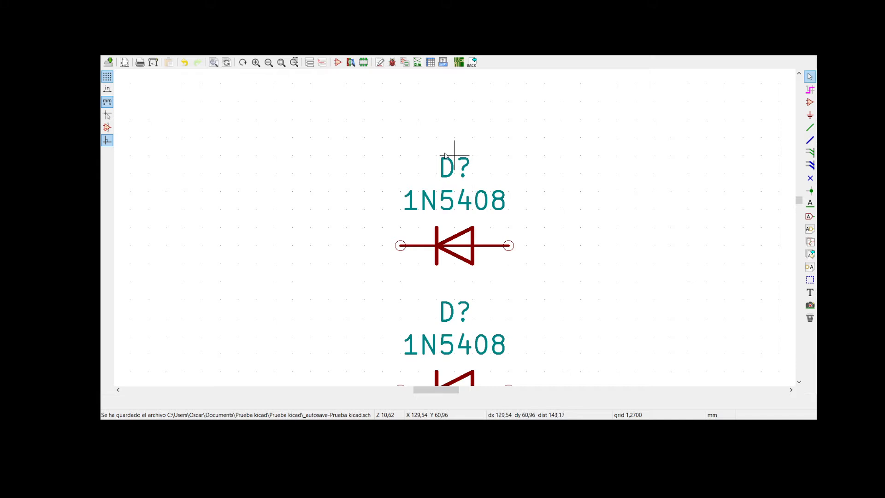
left_click(456, 175)
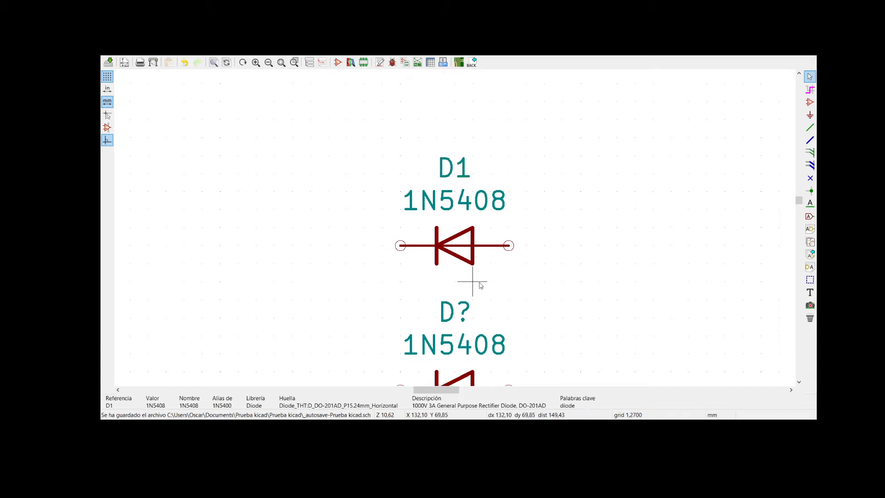
scroll(477, 284, "down", 1)
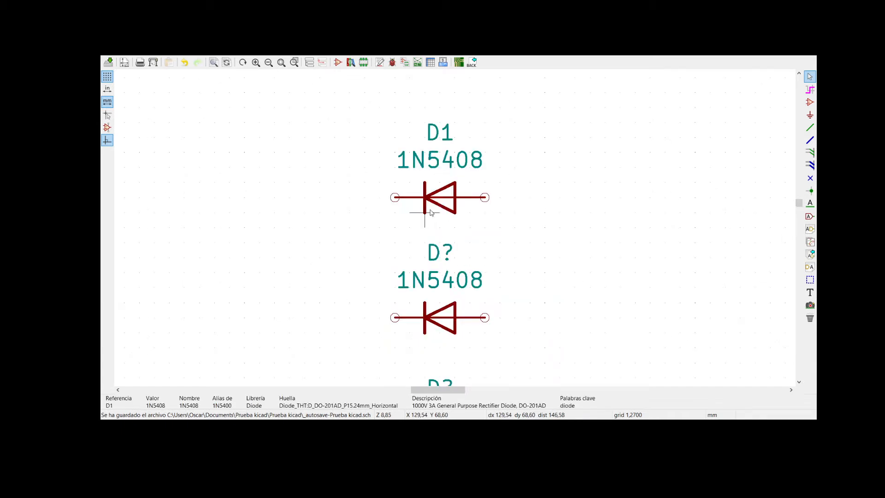
left_click(440, 258)
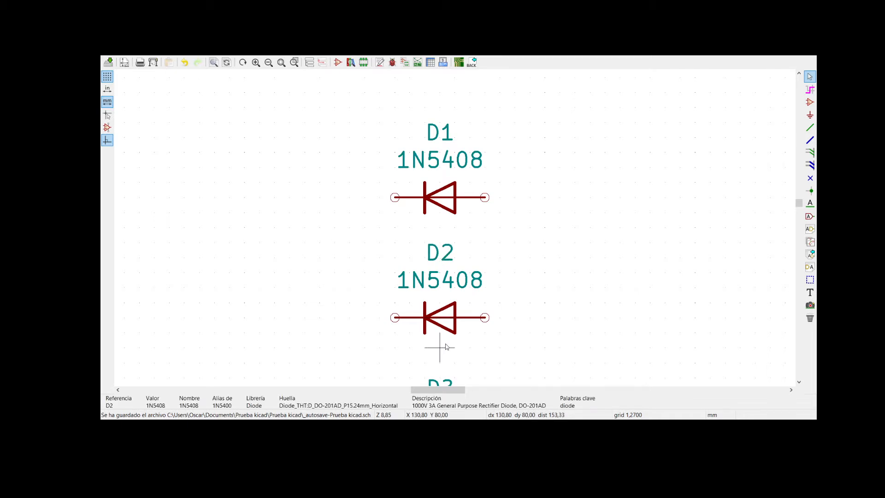
- Set the reference of the third diode to D3 and of the lowest diode to D4
scroll(441, 352, "down", 1)
left_click_drag(456, 264, 485, 219)
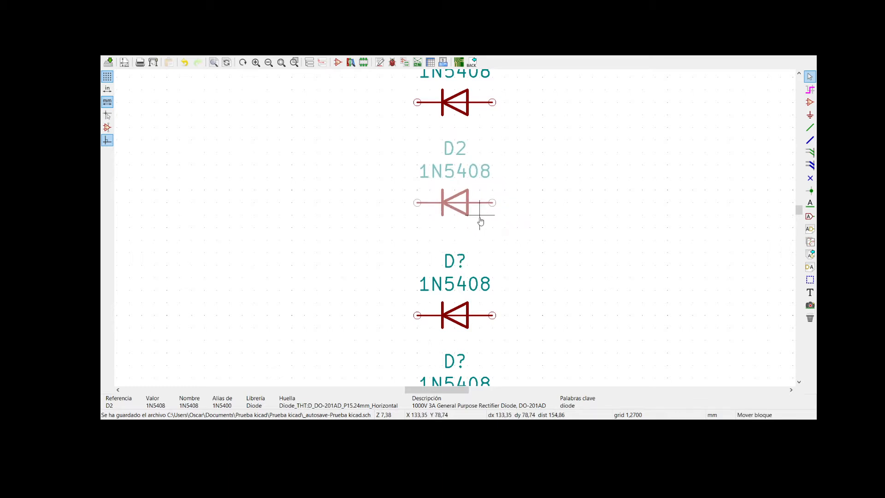
left_click(479, 221)
double_click(457, 263)
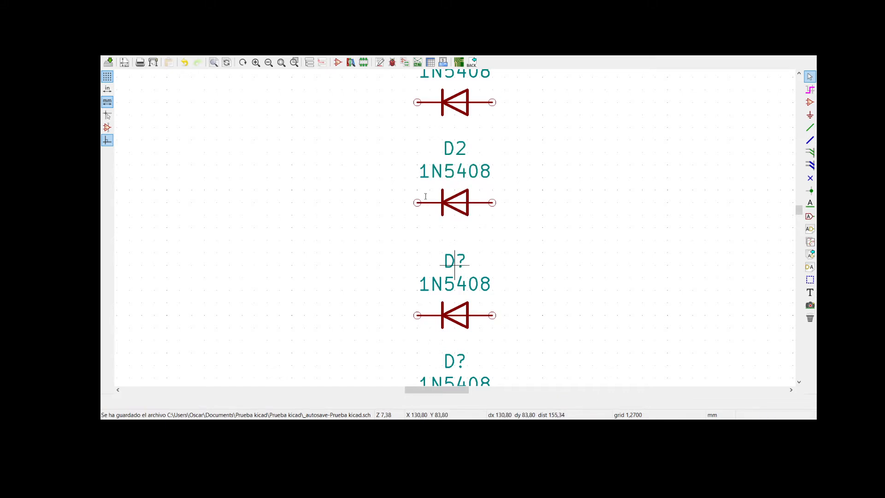
key("Return")
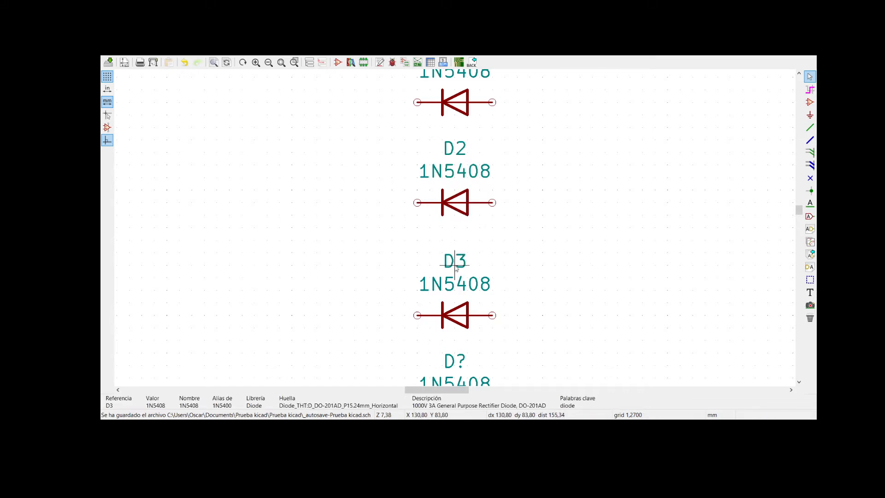
left_click(454, 353)
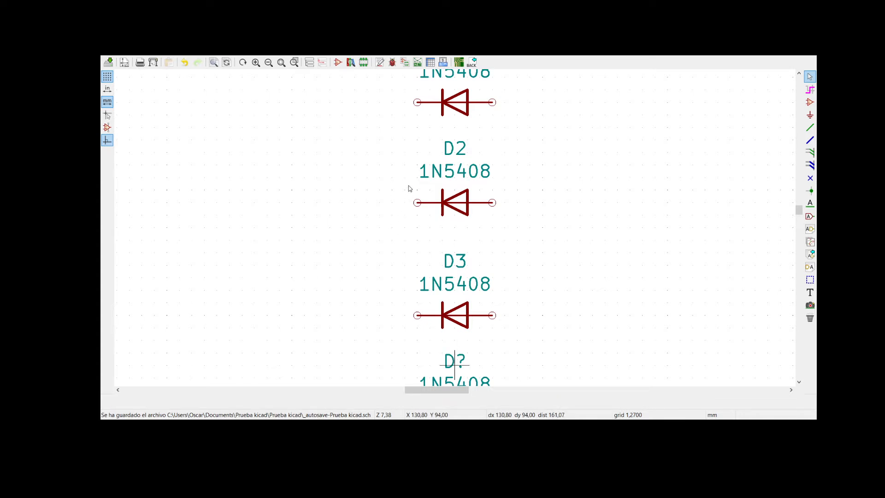
type("4")
key("Return")
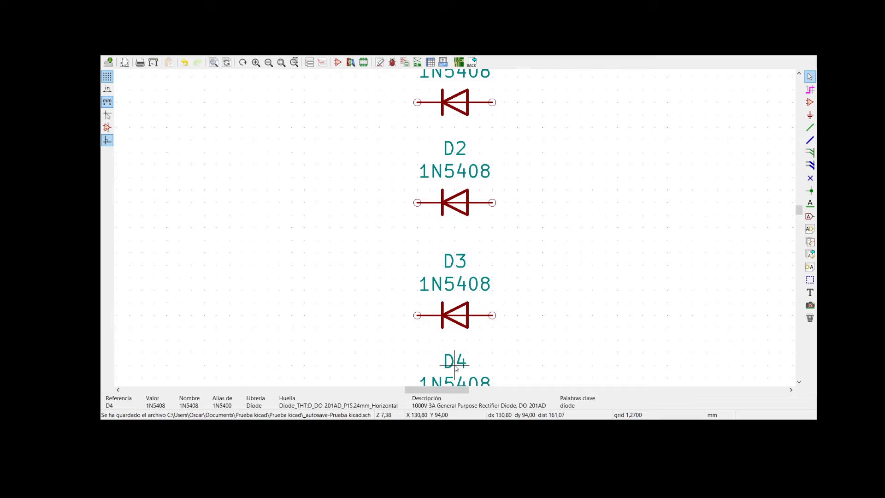
middle_click_drag(516, 340, 450, 249)
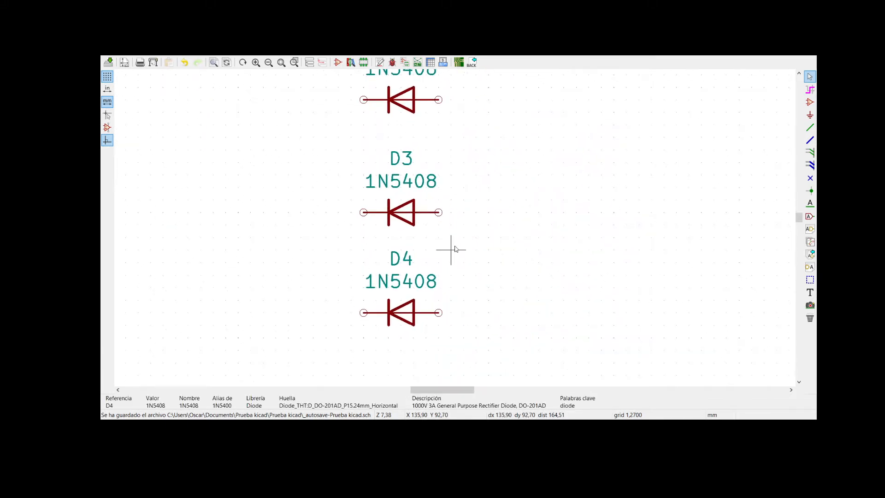
middle_click_drag(486, 223, 454, 230)
scroll(454, 226, "down", 2)
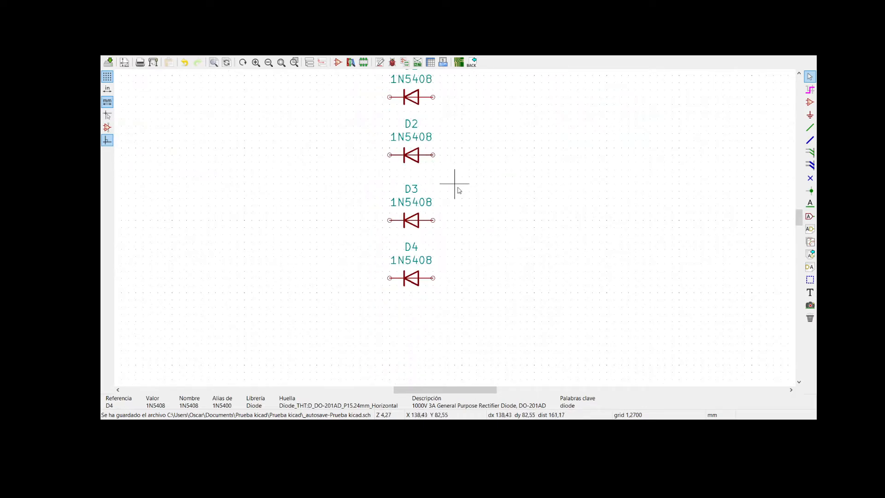
scroll(411, 129, "up", 1)
scroll(474, 259, "down", 1)
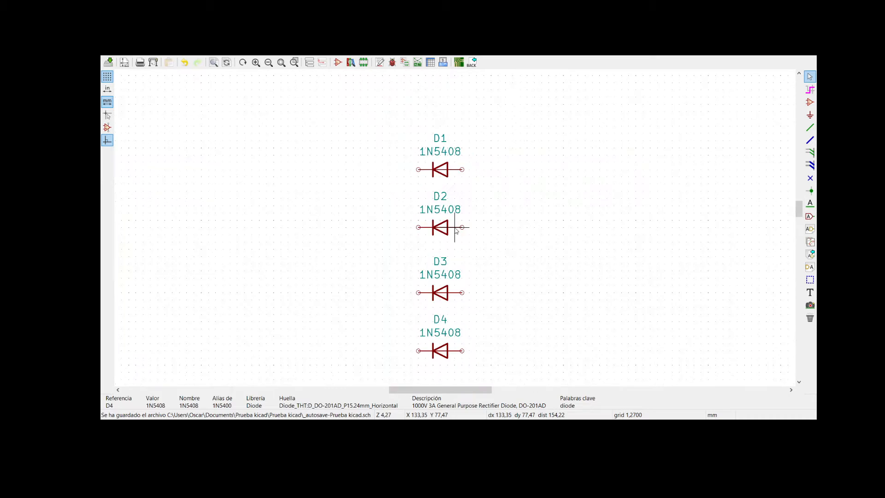
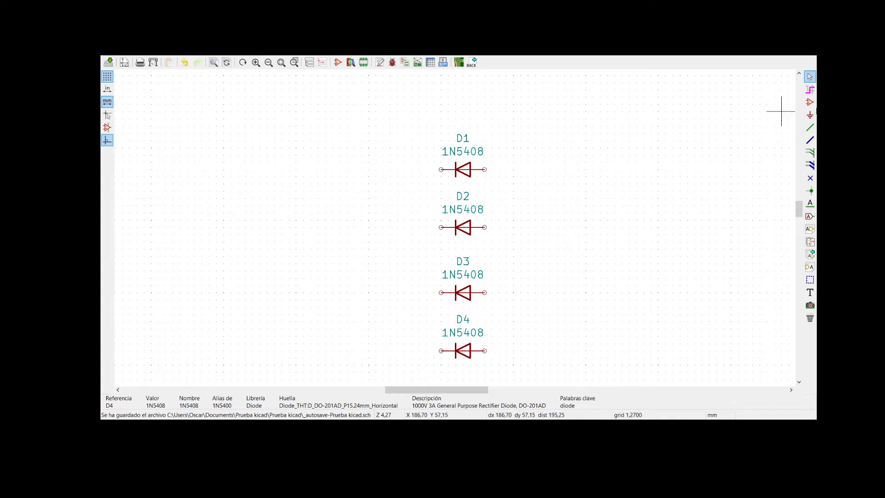
- Start adding a component in the empty area beside the diode column and search the symbol libraries for 1N5408
left_click(810, 102)
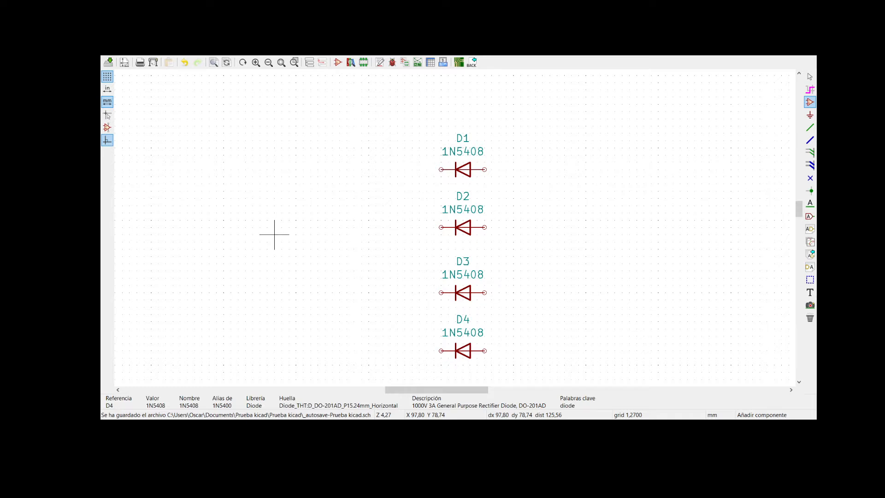
left_click(274, 234)
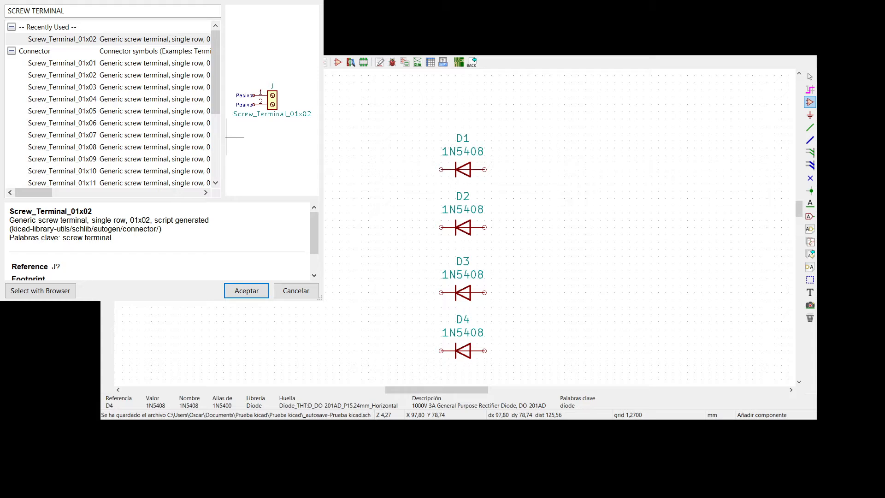
left_click_drag(161, 2, 444, 82)
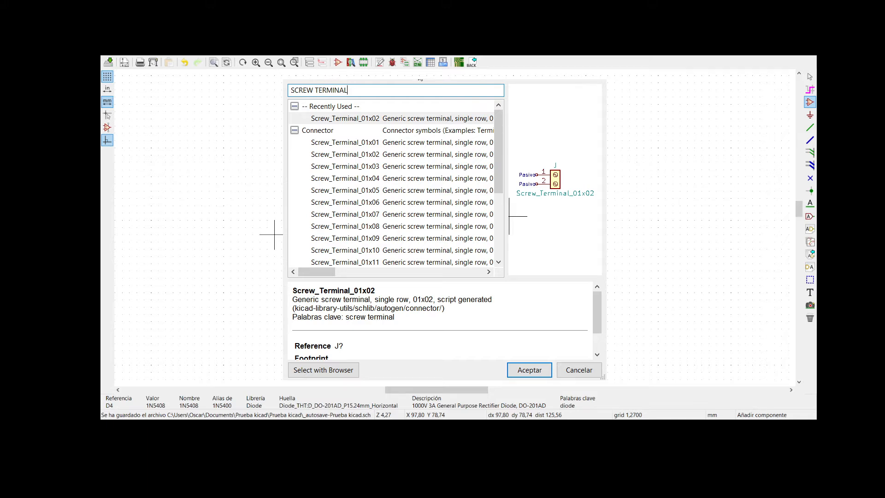
key("BackSpace")
key("BackSpace")
key("BackSpace")
key("BackSpace")
key("BackSpace")
key("BackSpace")
key("BackSpace")
key("BackSpace")
key("BackSpace")
key("BackSpace")
key("BackSpace")
key("BackSpace")
key("BackSpace")
key("BackSpace")
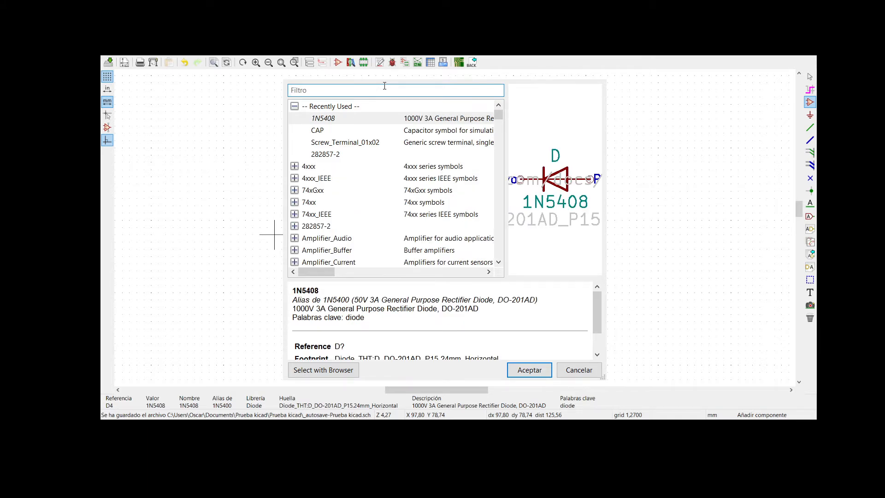
type("1N5408")
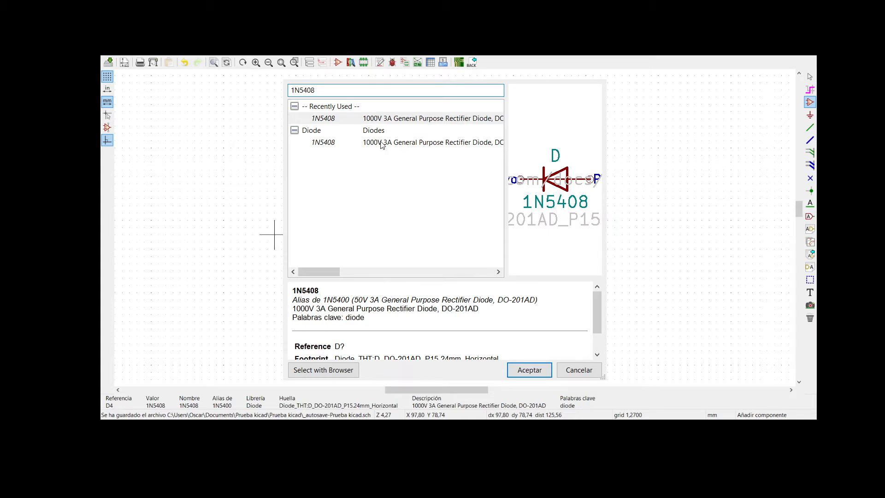
left_click(441, 143)
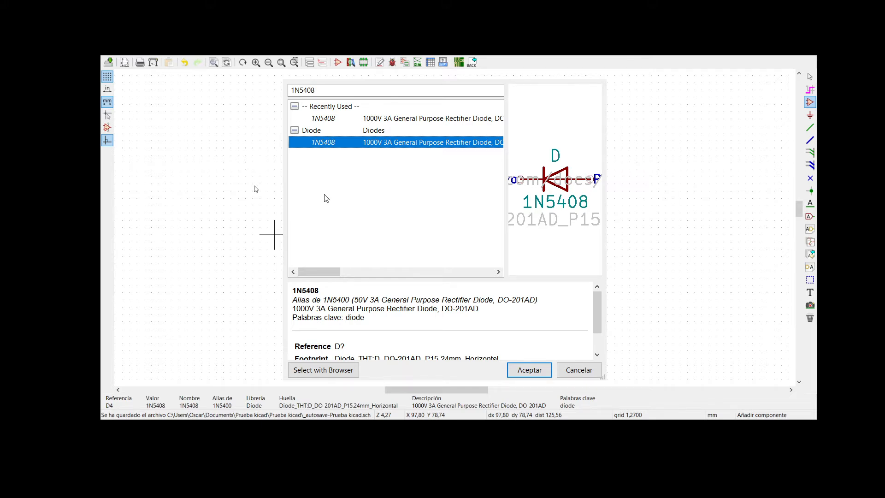
- Filter the symbol libraries for 1N54, 1N4 and 1N4007 to compare the diode listings, and clear the filter
left_click(337, 90)
key("BackSpace")
key("BackSpace")
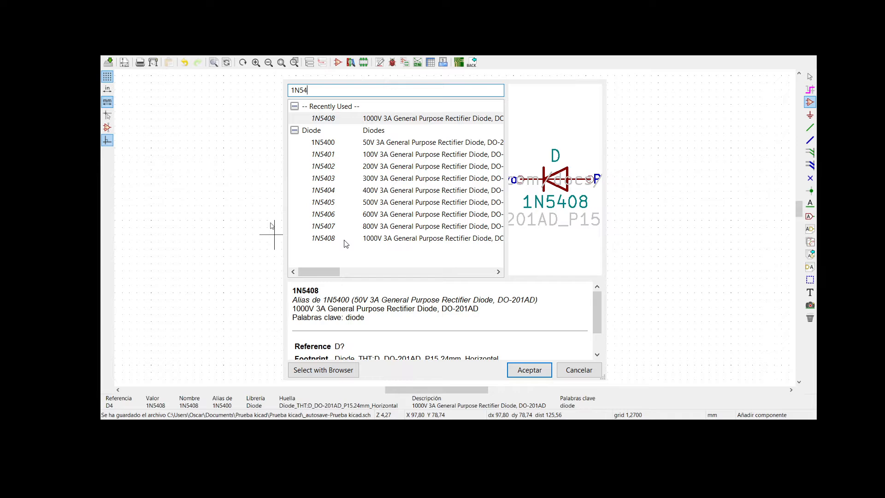
key("BackSpace")
key("BackSpace")
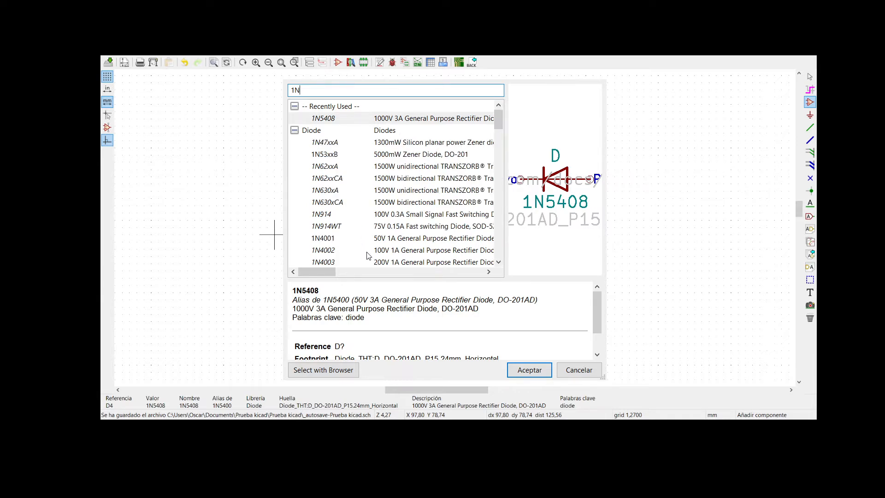
type("4")
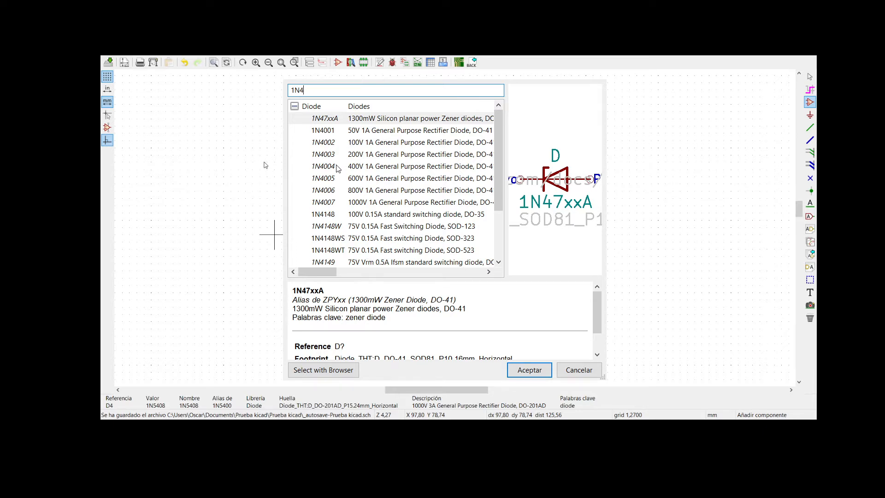
type("007")
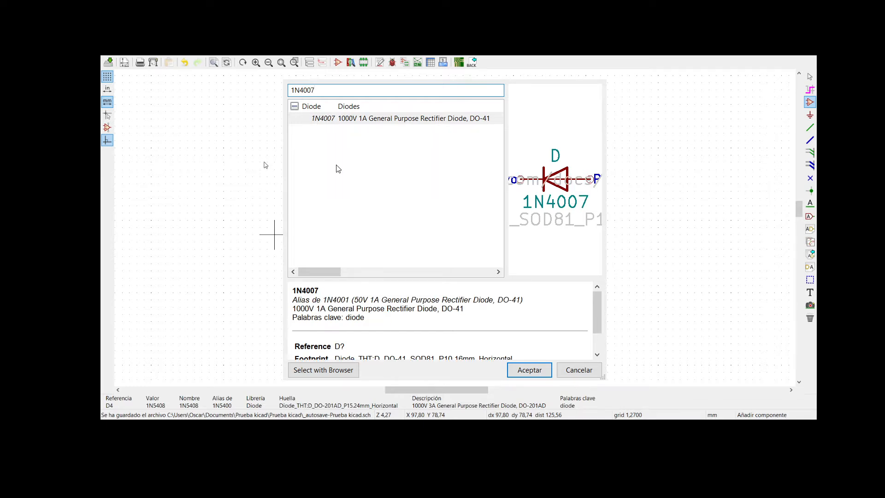
key("BackSpace")
key("BackSpace")
key("BackSpace")
key("BackSpace")
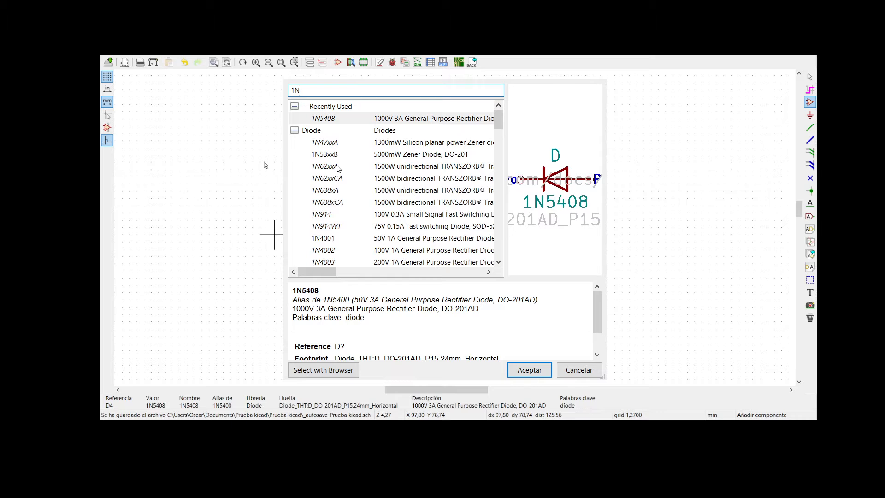
key("BackSpace")
key("BackSpace")
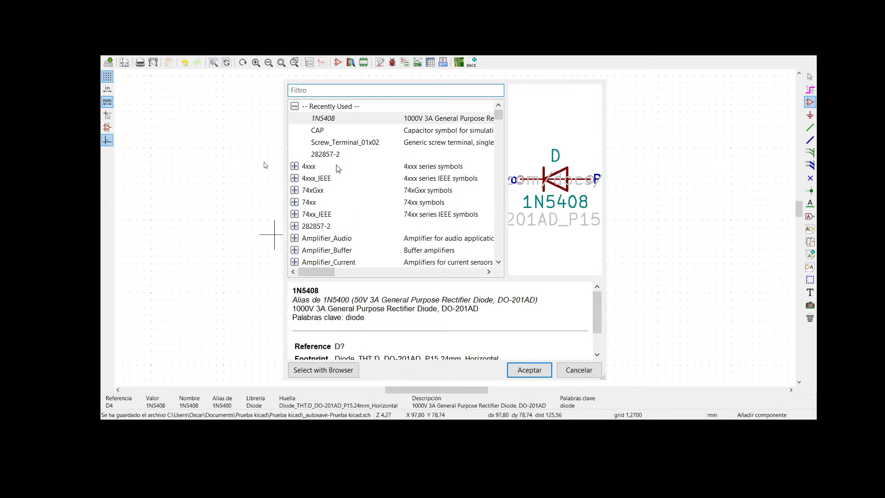
- Filter the symbols by SCRE and preview the Screw_Terminal variants 01x01 to 01x04
type("SCRE")
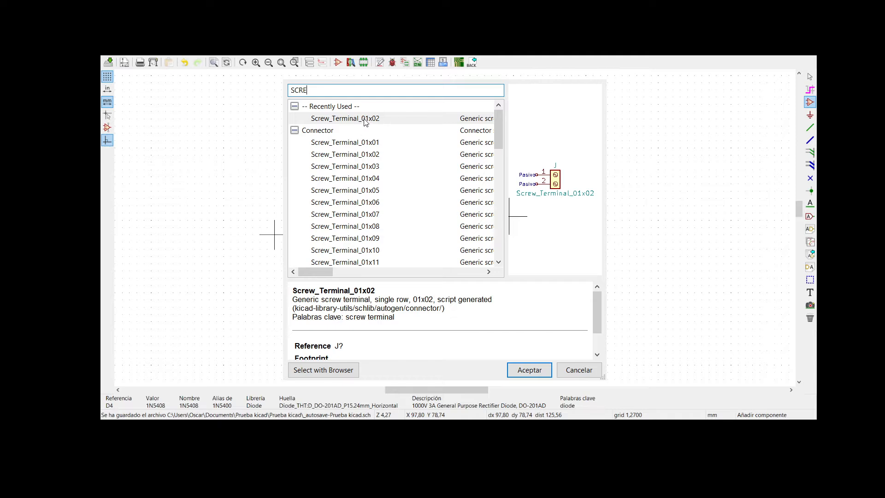
left_click(357, 143)
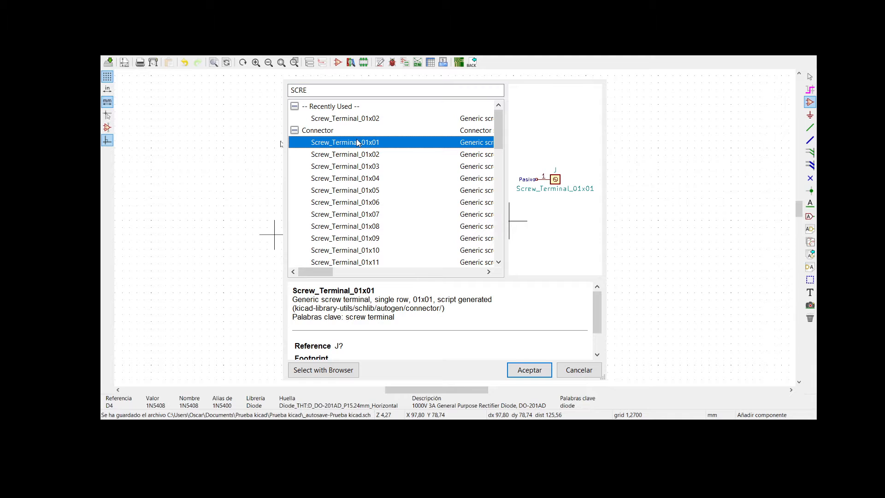
left_click(359, 161)
left_click(360, 156)
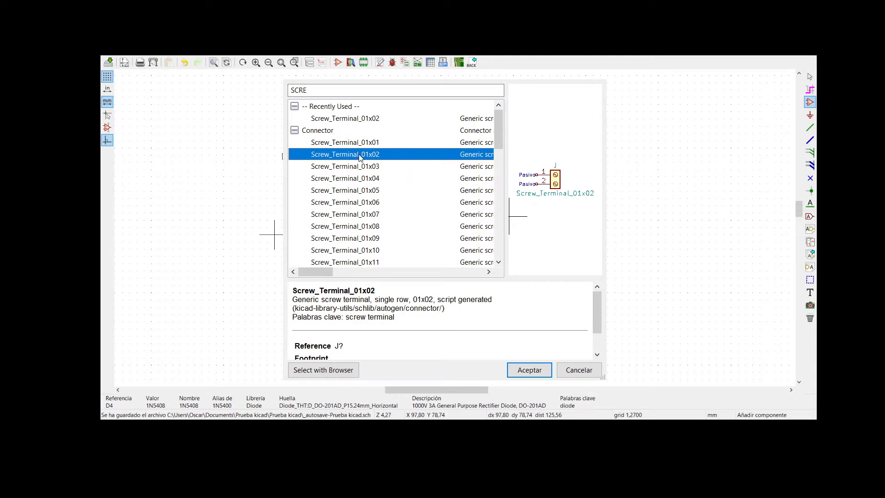
left_click(359, 168)
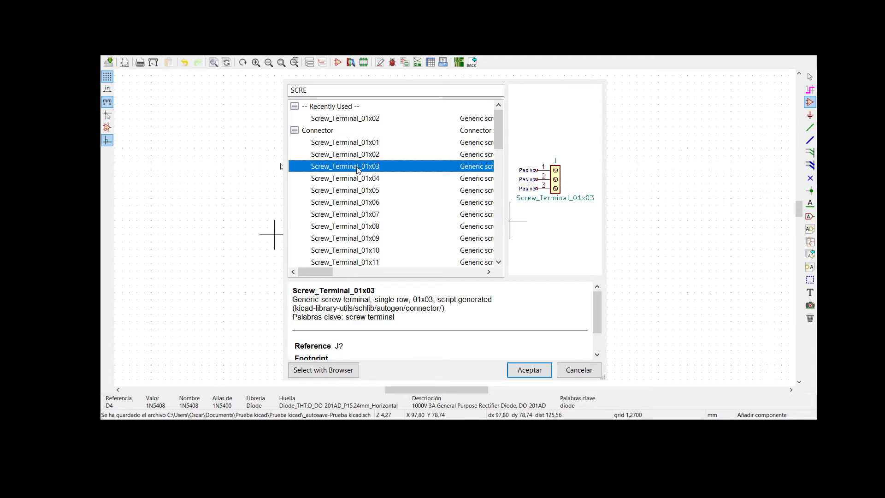
left_click(359, 179)
scroll(387, 215, "down", 1)
scroll(387, 215, "down", 5)
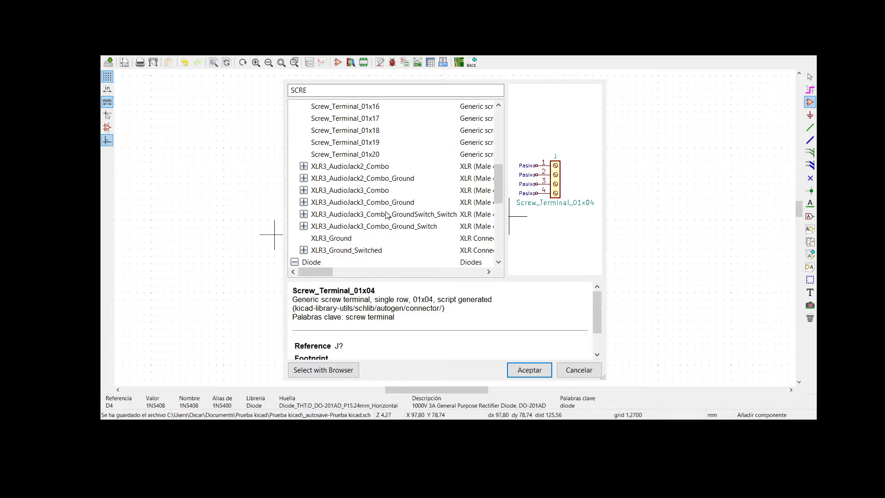
scroll(387, 215, "up", 5)
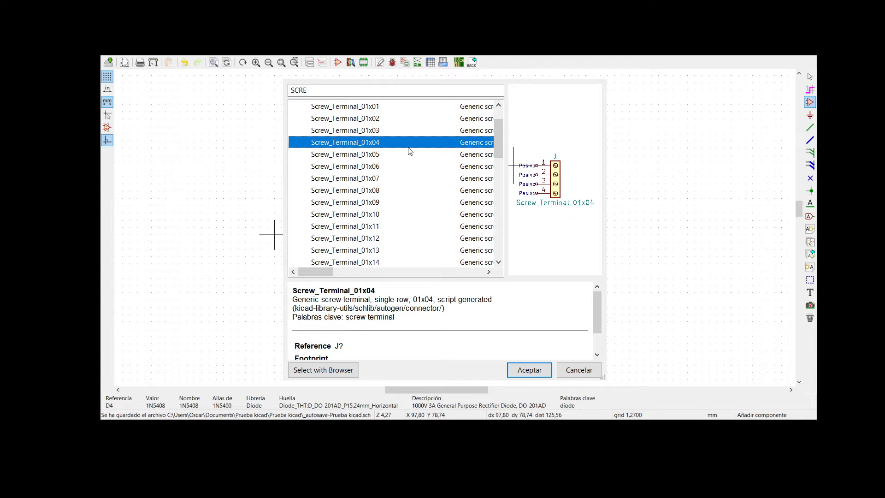
- Place the Screw_Terminal_01x02 connector to the left of the diodes, level with D2, and end component placement
left_click(352, 119)
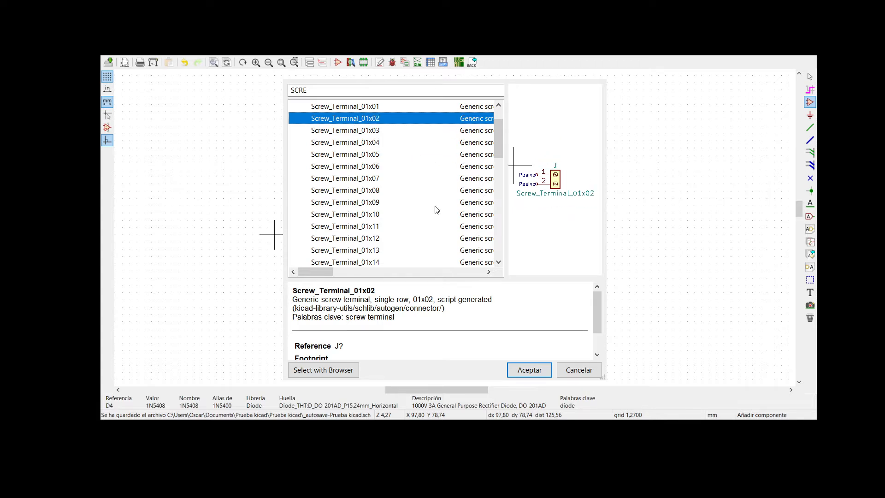
left_click(526, 371)
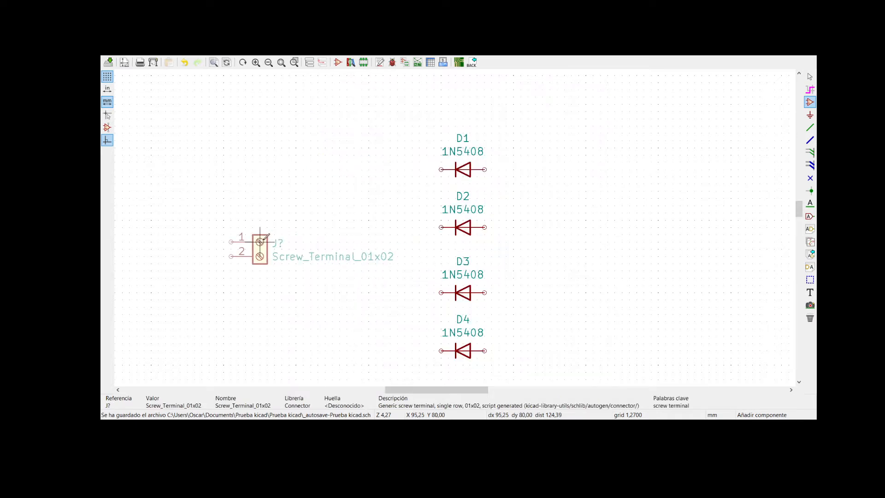
left_click(268, 234)
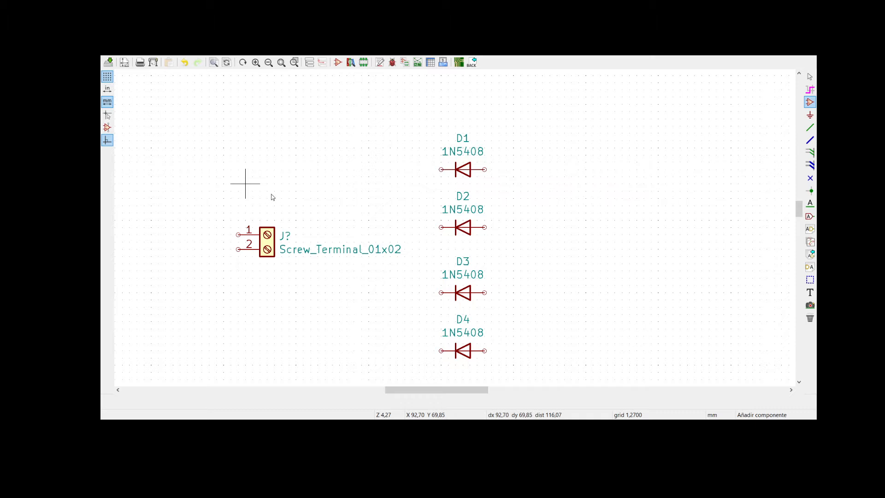
key("Escape")
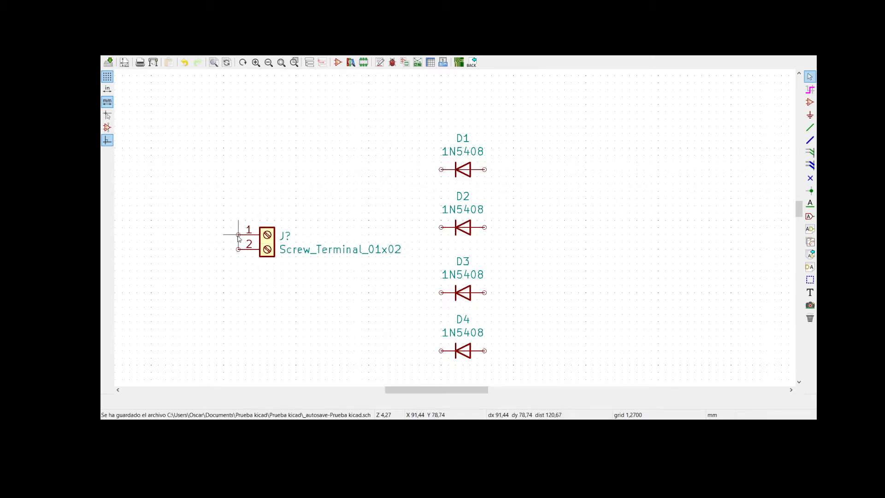
- Mirror the screw terminal horizontally so its pins face the diodes with pin 1 above pin 2
left_click(268, 245)
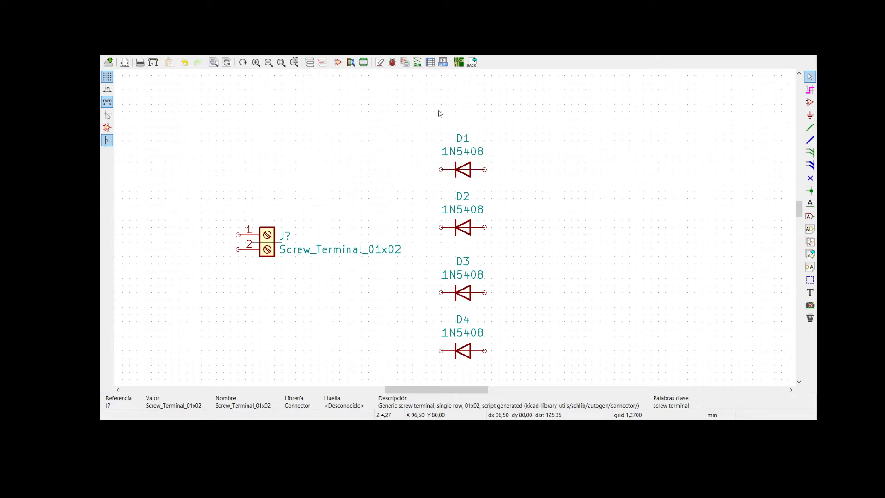
key("y")
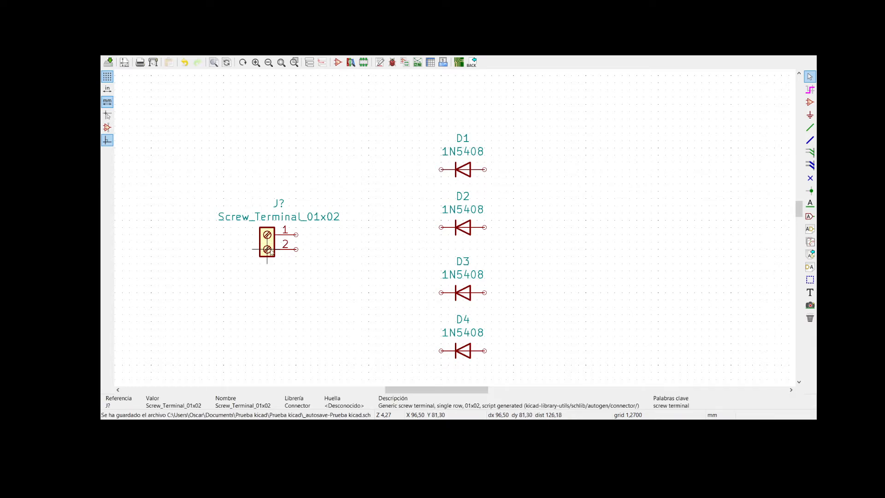
- Rotate the screw terminal in 90° steps through full turns until its pins face the diodes again
key("r")
key("r")
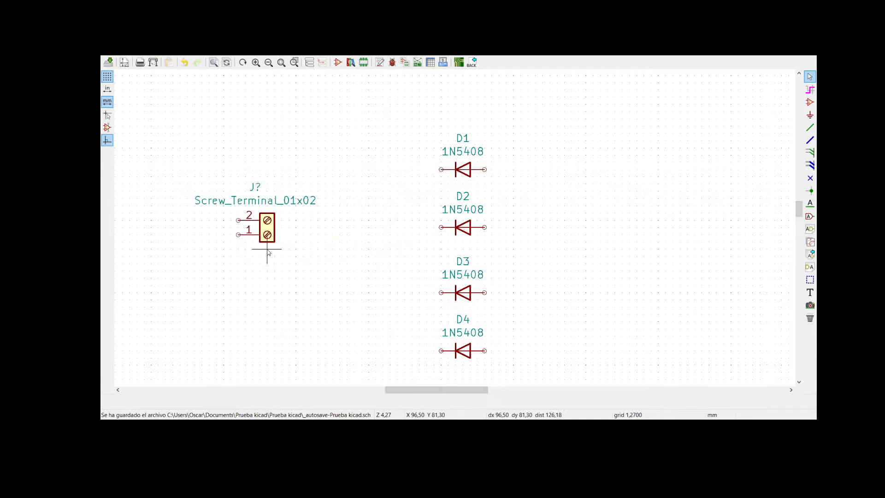
left_click(267, 227)
key("r")
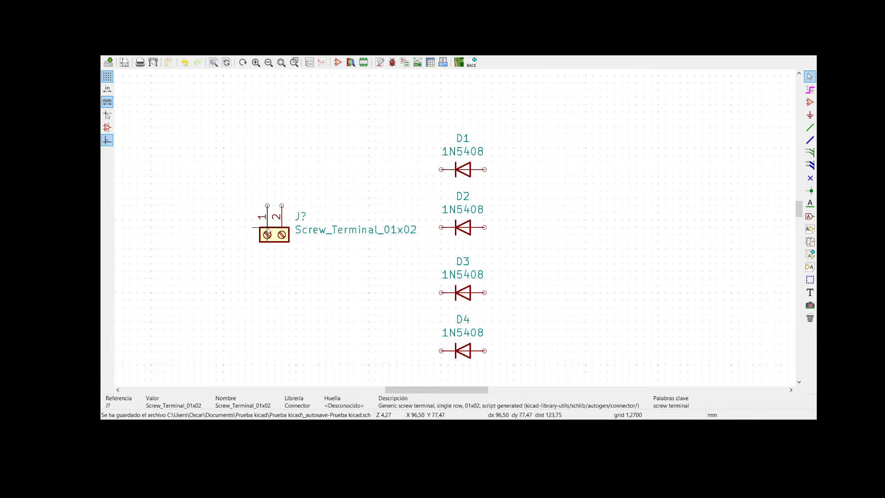
key("r")
key("r")
key("r")
key("r")
key("r")
key("r")
key("r")
key("r")
key("r")
left_click(267, 228)
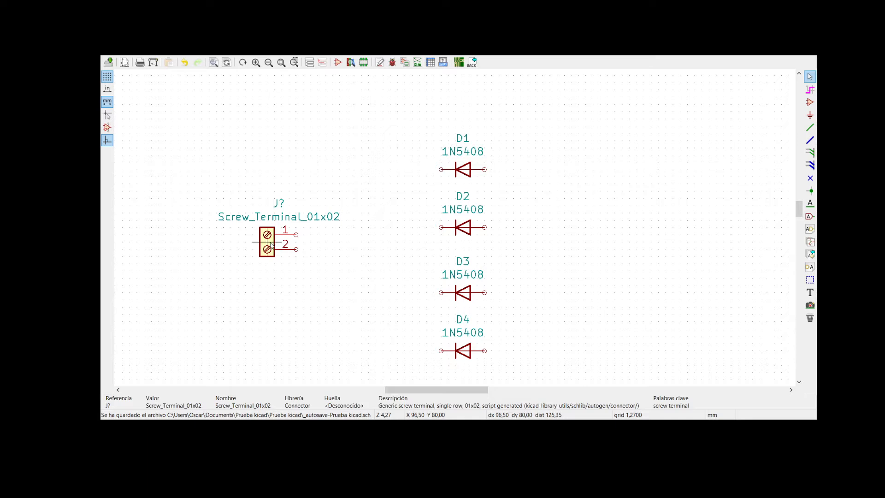
- Move the screw terminal slightly closer to the diodes and set its reference to J1
left_click_drag(269, 242, 311, 250)
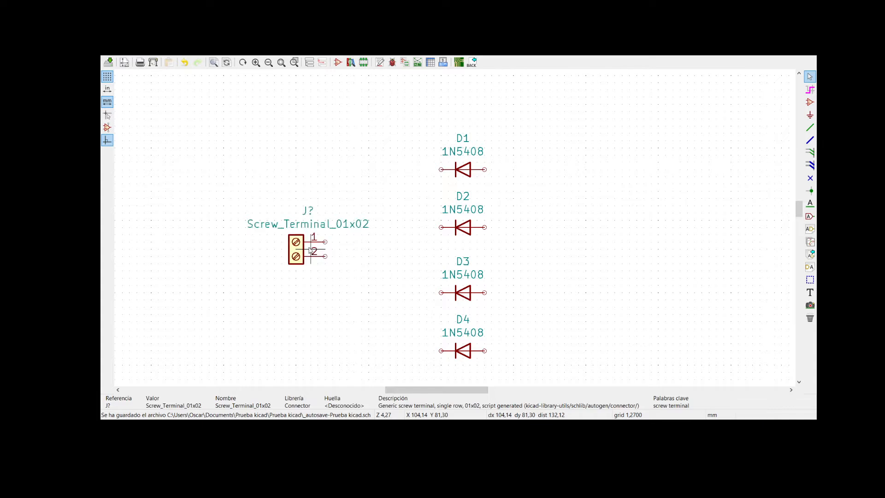
double_click(308, 213)
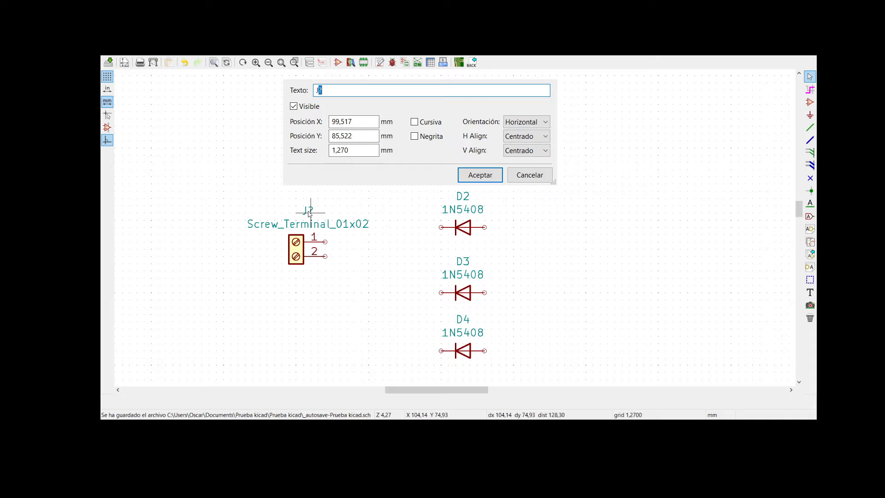
type("1")
key("Return")
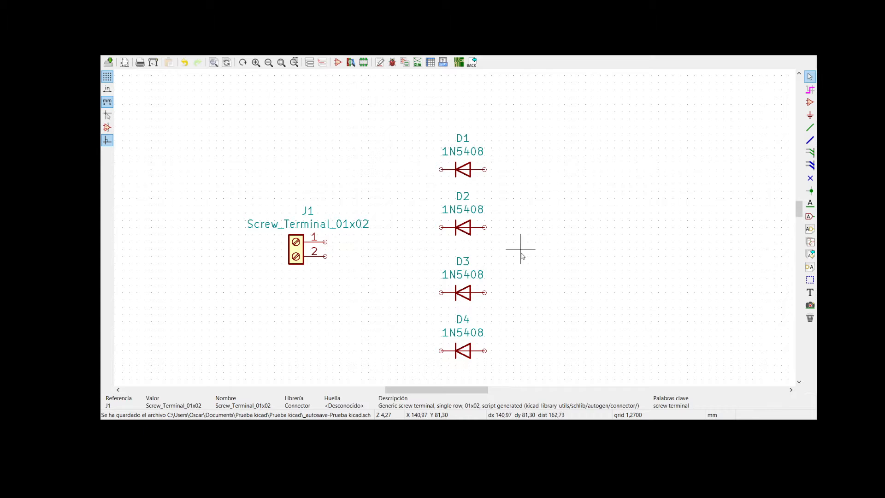
- Start adding a component to the right of the diodes and filter the symbol list for CAP
left_click(809, 102)
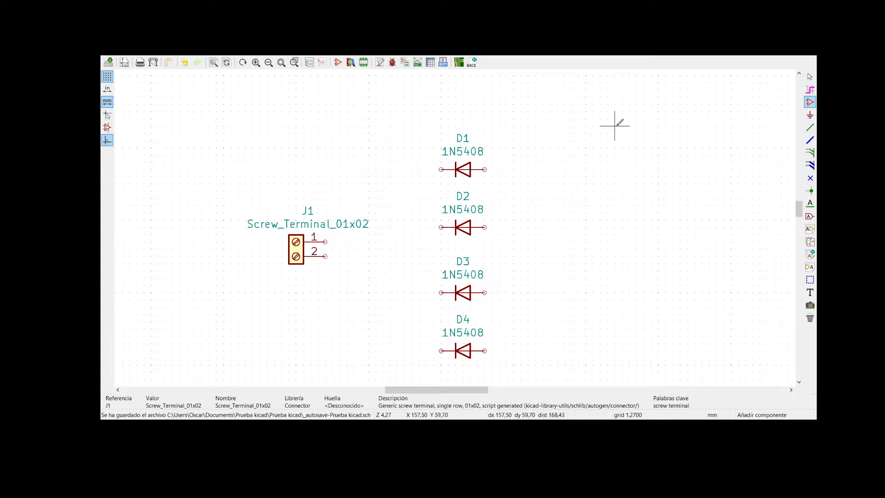
left_click(586, 256)
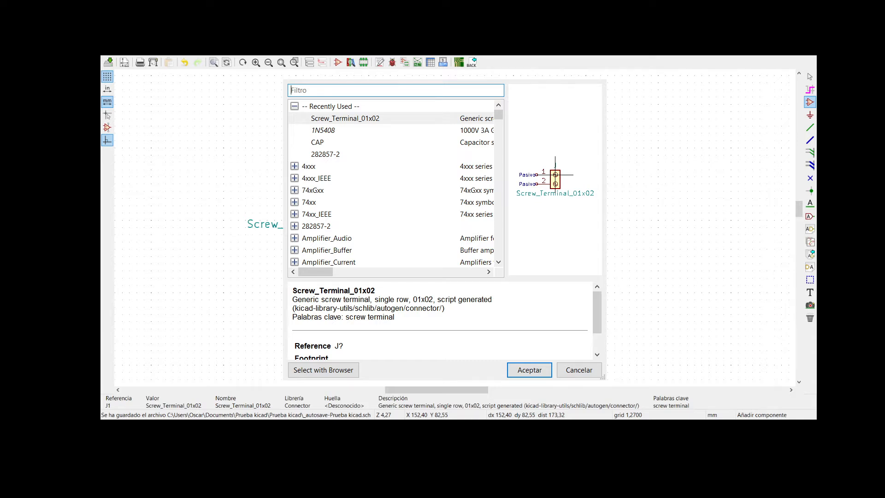
type("C")
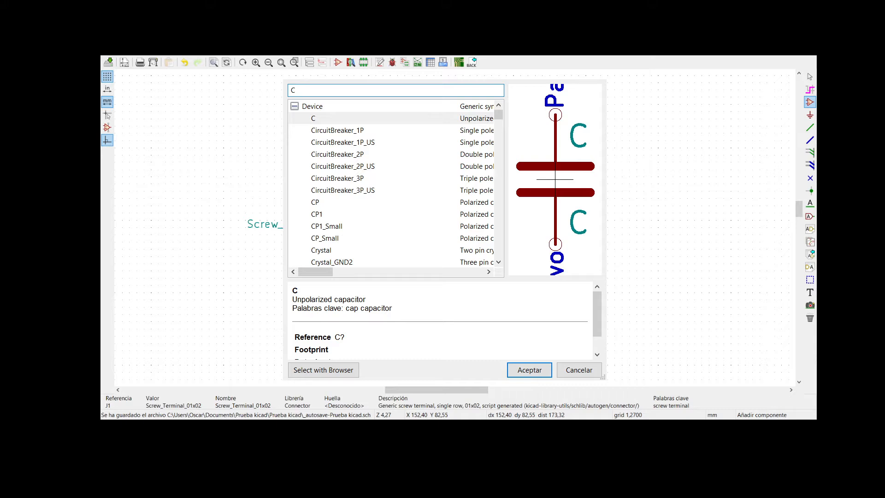
type("A")
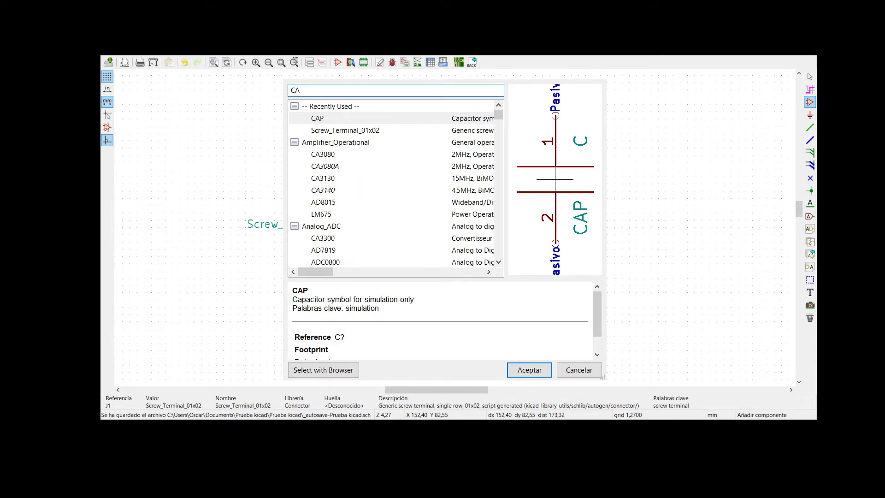
type("P")
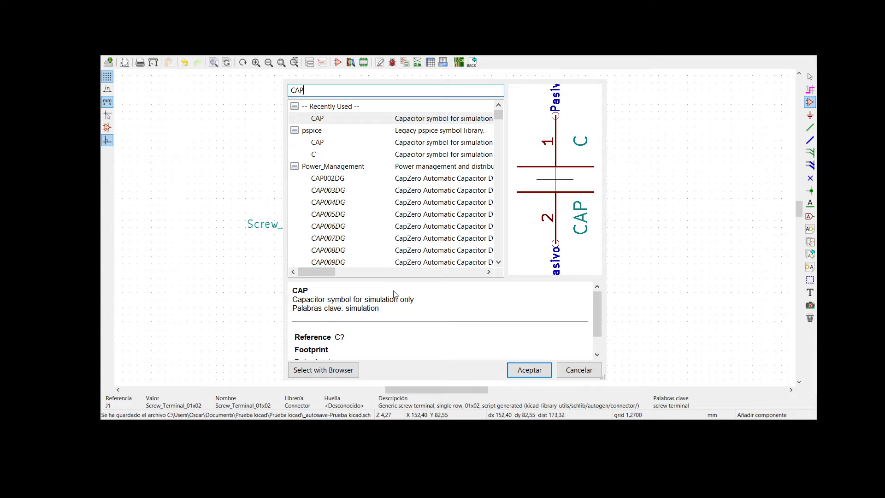
- Compare the polarized capacitor symbols CP, CP1 and CP1_Small in the Device library and select CP
left_click(342, 179)
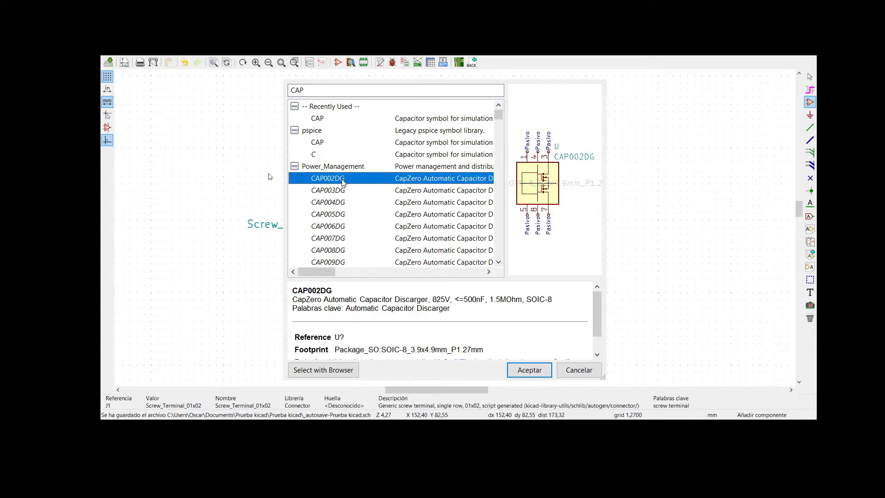
key("Down")
key("Down")
key("Down")
key("Down")
key("Down")
key("Down")
key("Down")
key("Down")
key("Down")
key("Down")
key("Down")
key("Down")
key("Down")
key("Down")
key("Down")
key("Down")
key("Down")
key("Down")
key("Down")
key("Down")
key("Down")
key("Down")
key("Down")
key("Down")
key("Down")
key("Down")
key("Down")
key("Down")
key("Down")
key("Down")
key("Down")
key("Down")
key("Down")
key("Down")
key("Down")
key("Down")
key("Up")
key("Up")
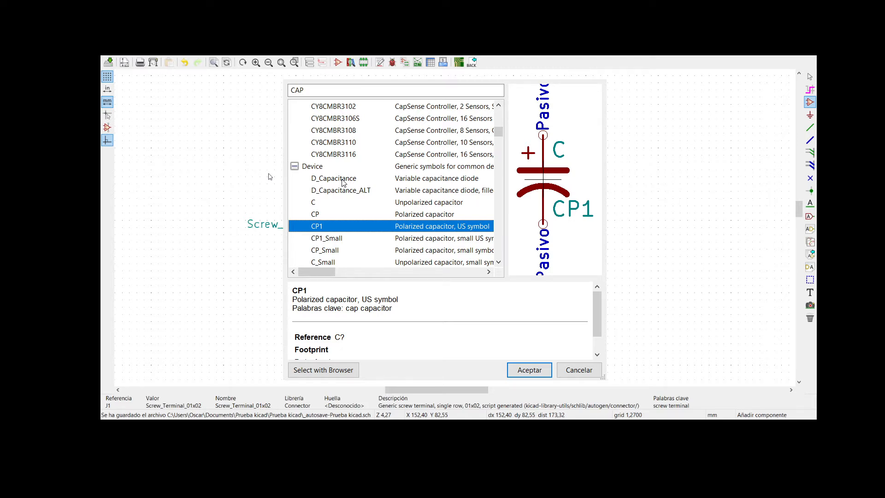
key("Down")
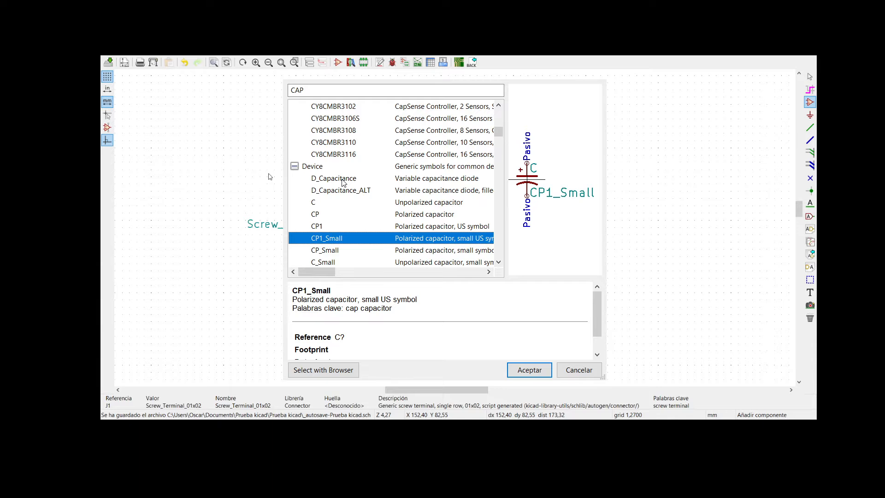
key("Up")
key("Up")
key("Up")
key("Down")
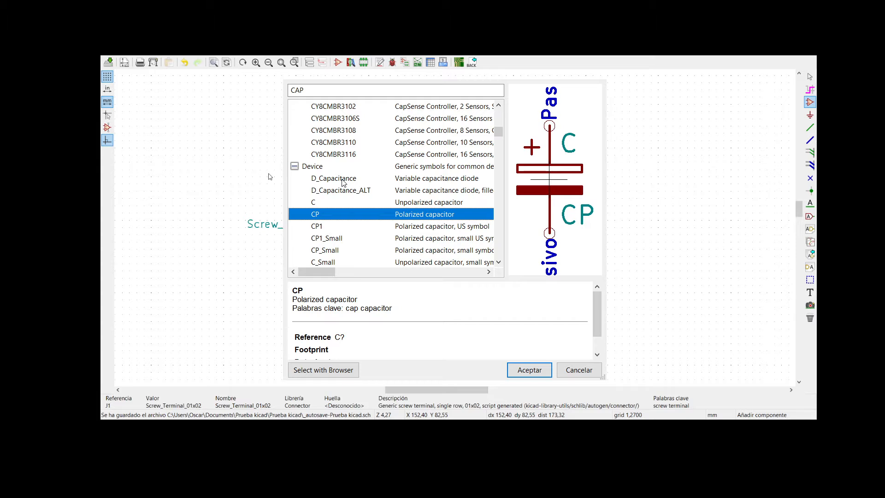
key("Down")
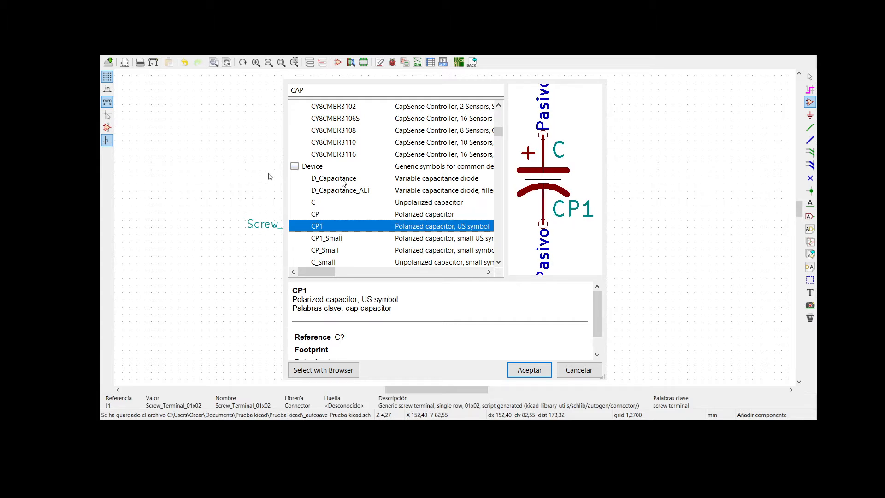
key("Down")
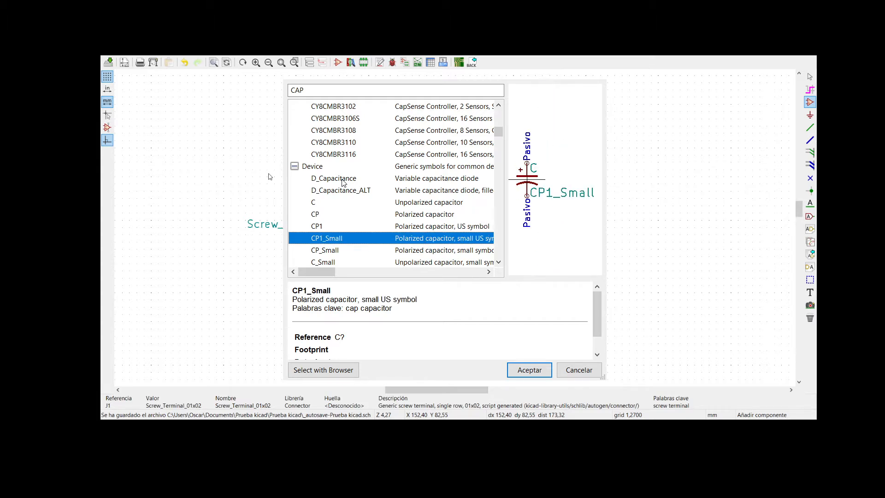
key("Down")
key("Up")
key("Up")
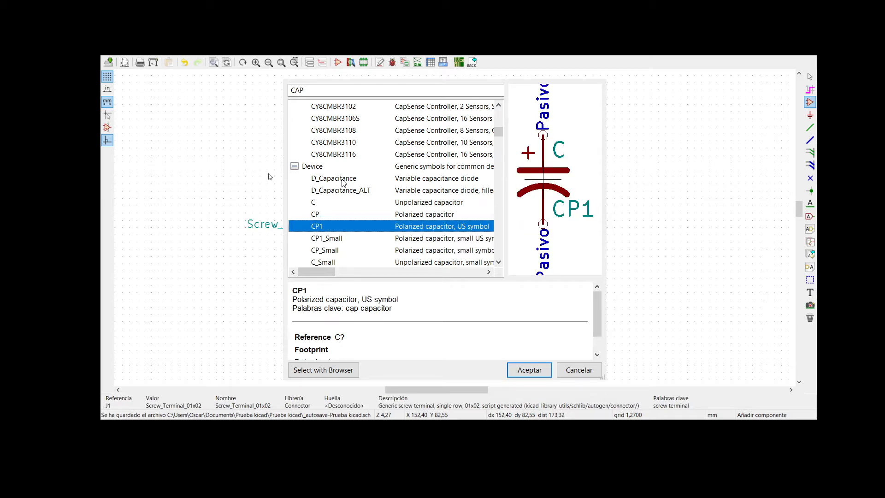
key("Up")
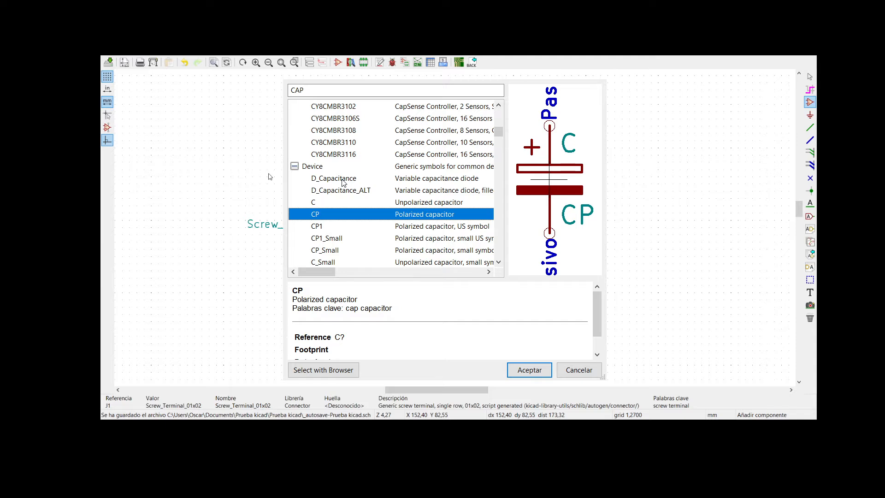
- Place the CP capacitor to the right of the diodes, between D2 and D3 in height, and set its reference to C1
left_click(542, 375)
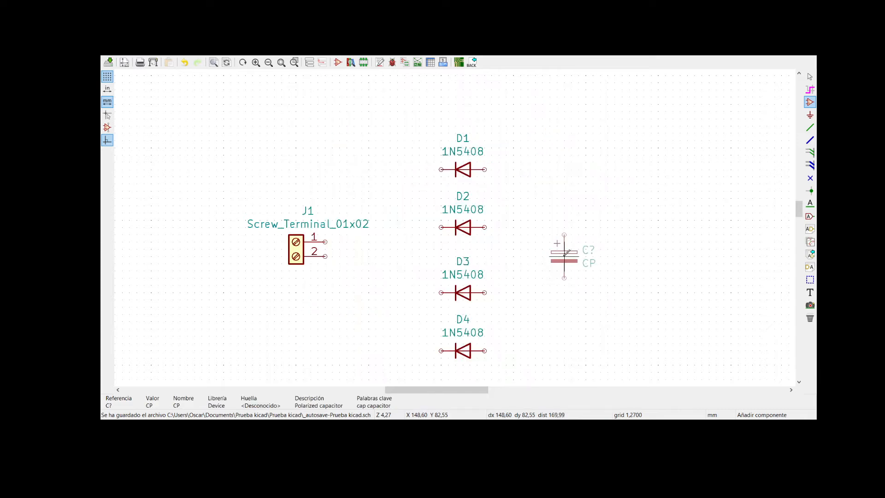
left_click(598, 255)
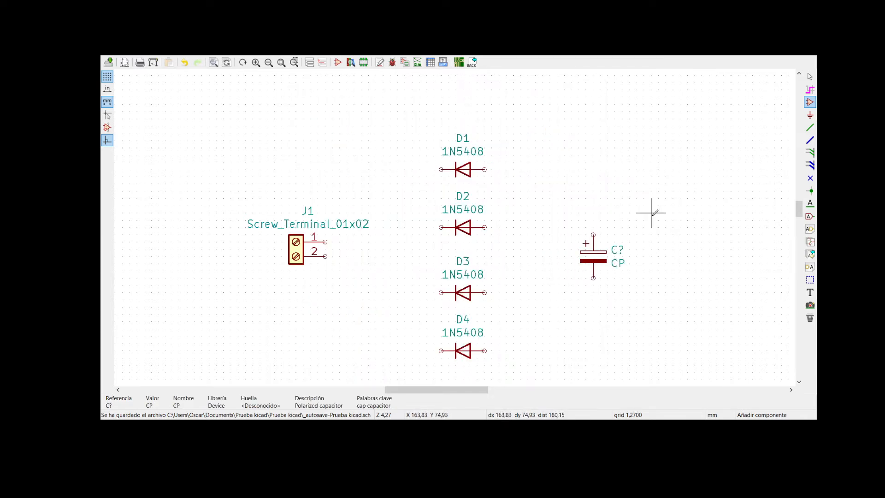
key("Escape")
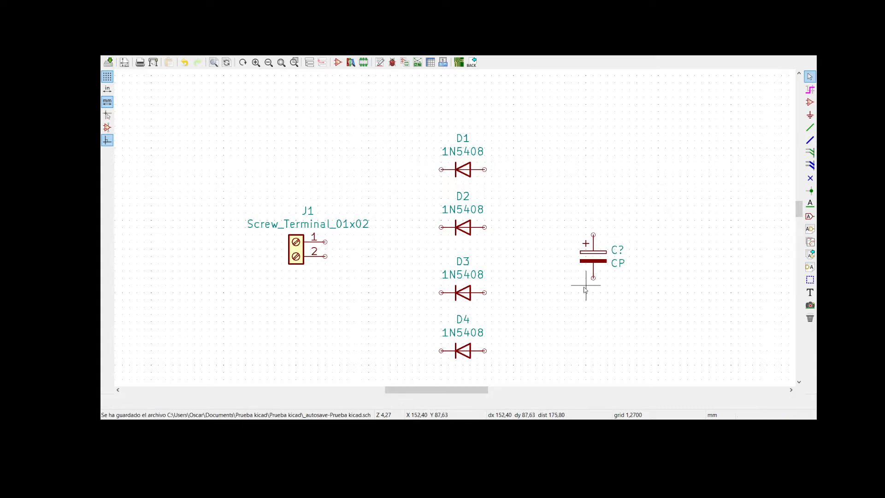
double_click(617, 250)
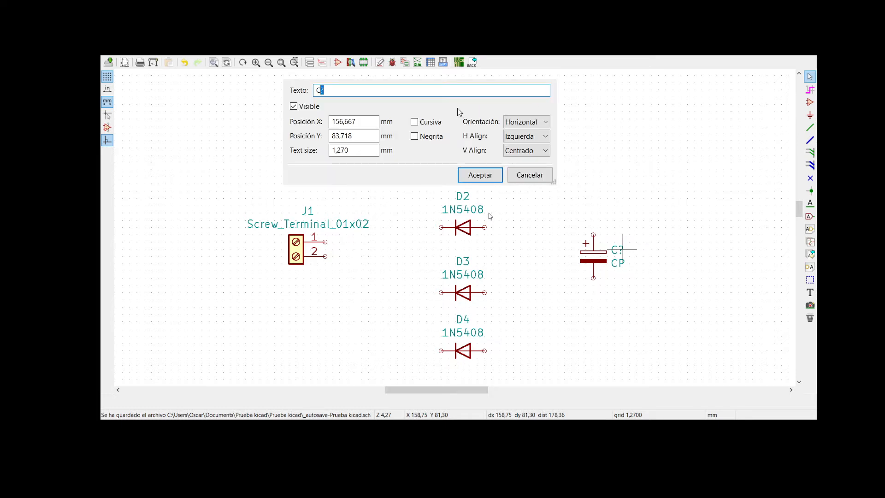
type("1")
key("Return")
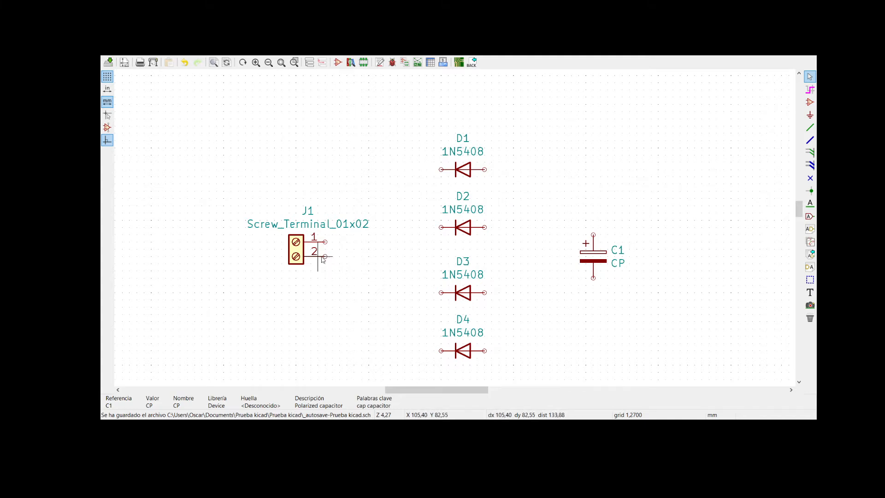
- Place a second Screw_Terminal_01x02 to the right of C1, level with J1, and end component placement
left_click_drag(427, 390, 438, 390)
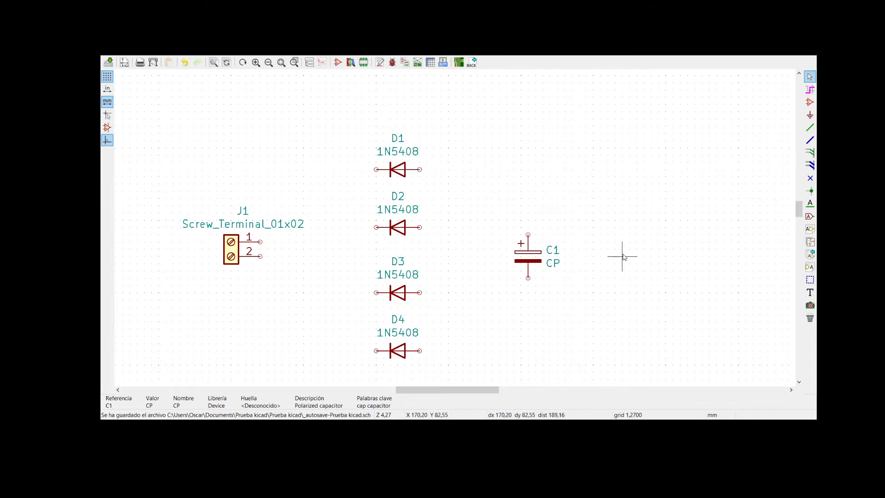
left_click(809, 102)
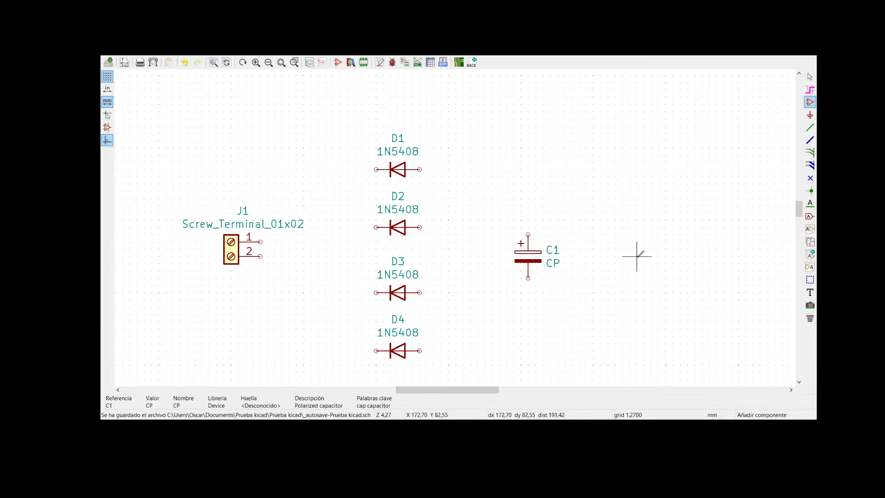
left_click(654, 254)
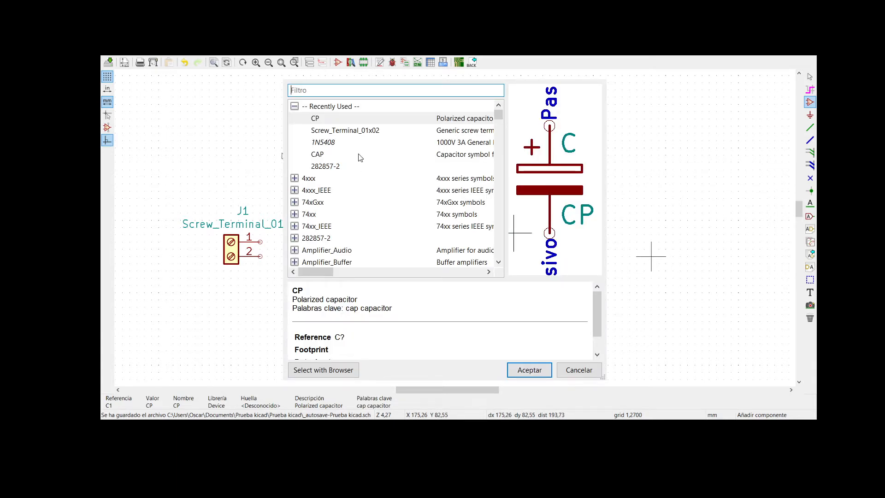
left_click(357, 131)
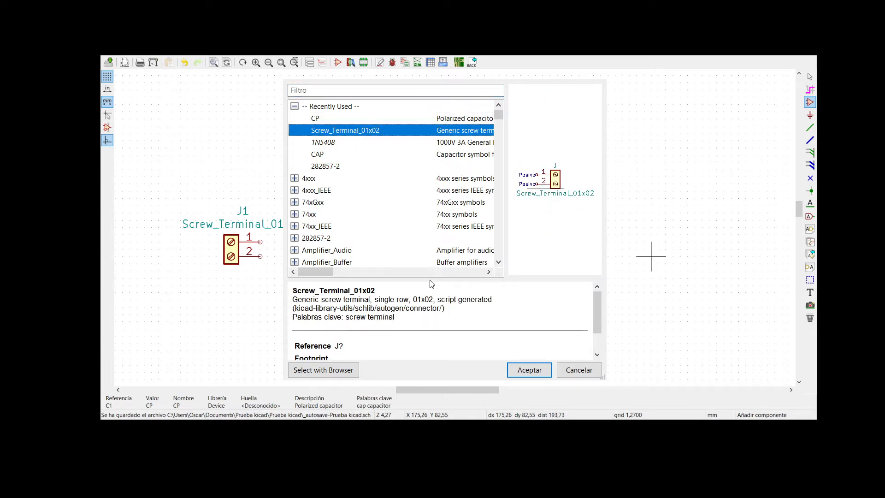
left_click(523, 369)
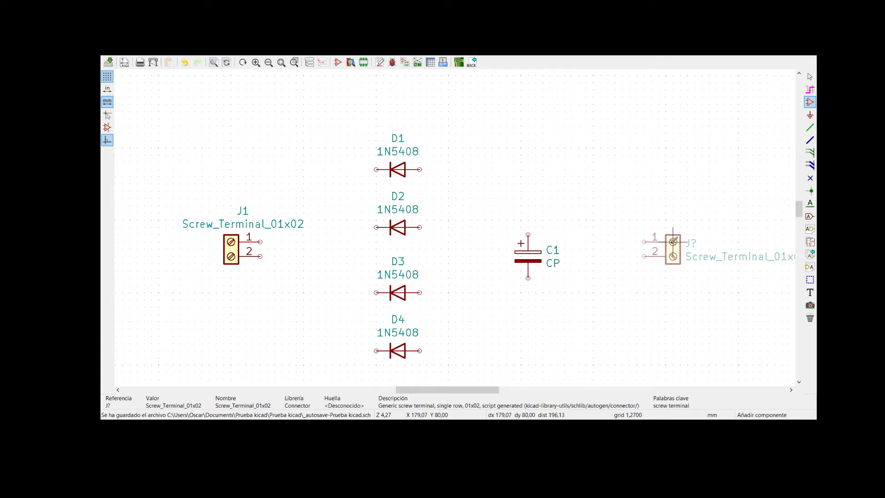
left_click(672, 239)
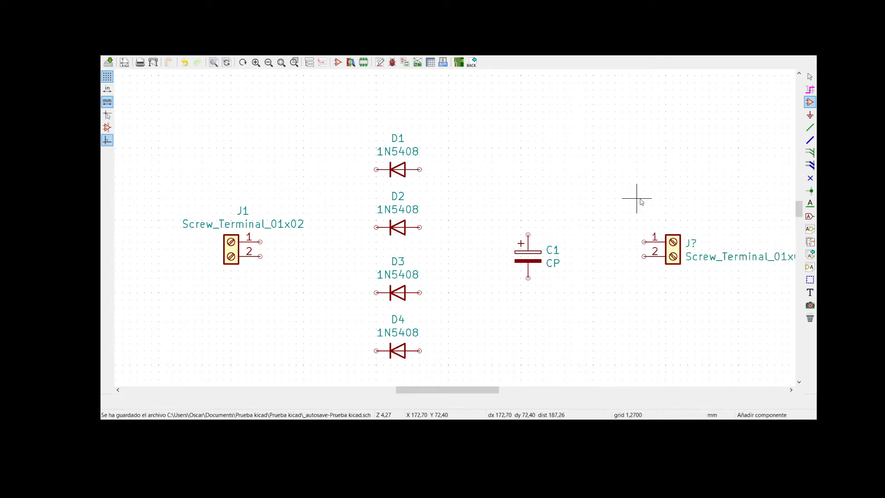
key("Escape")
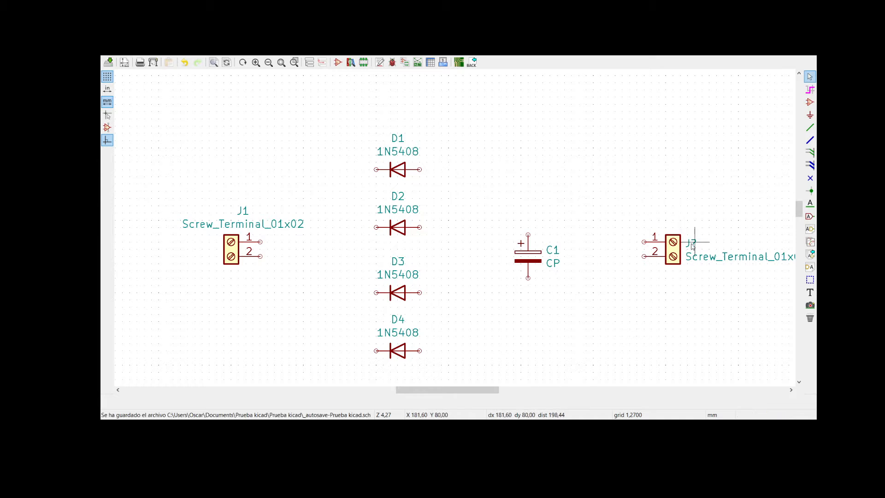
- Set the reference of the screw terminal beside C1 to J2
double_click(691, 244)
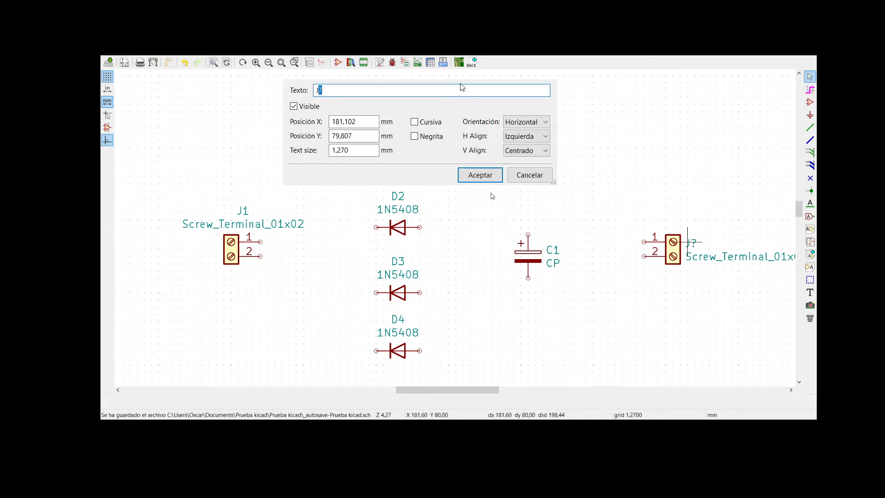
type("2")
key("Return")
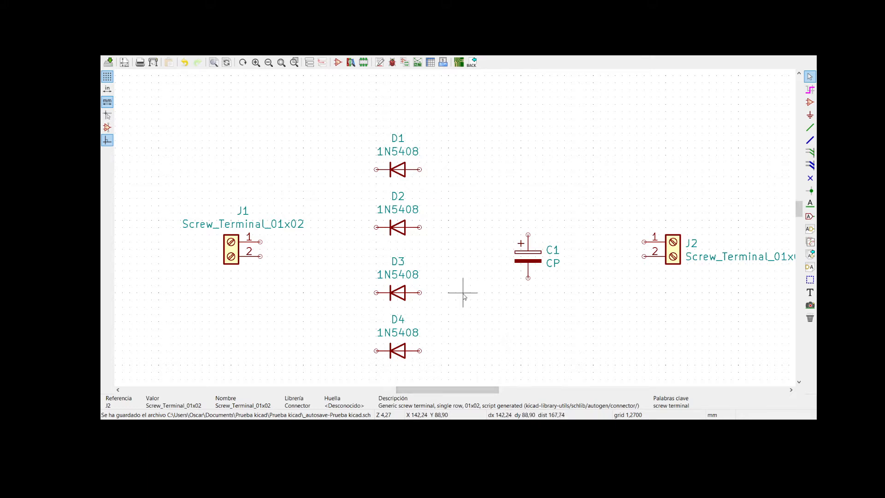
- Move the whole group of components lower on the sheet and paste a copy of it directly below, vertically aligned
scroll(466, 288, "down", 4)
left_click_drag(310, 131, 625, 282)
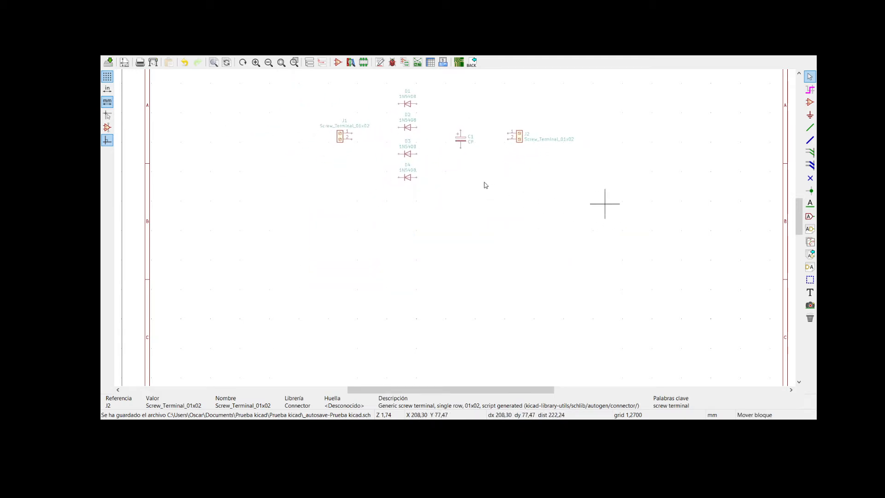
left_click(645, 242)
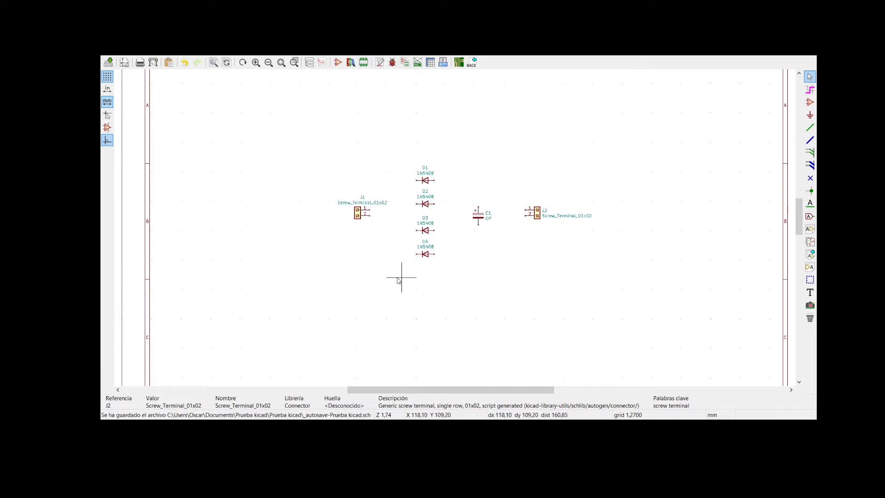
key("ctrl+v")
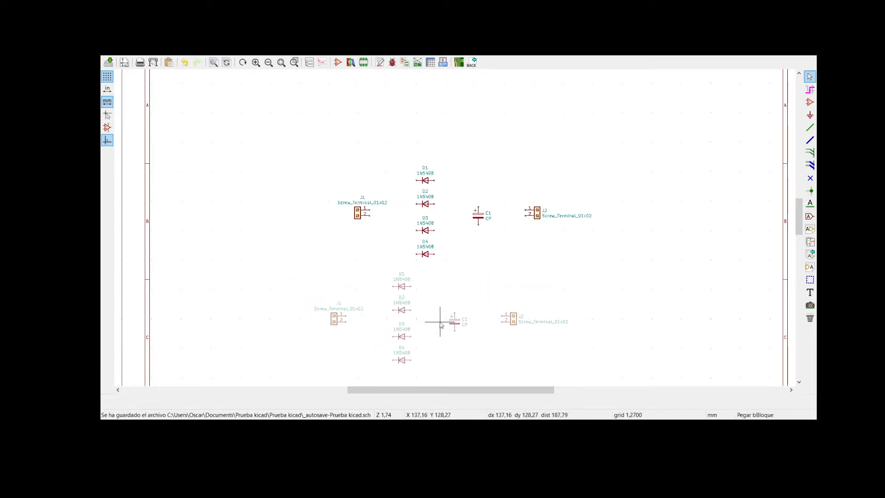
left_click(463, 325)
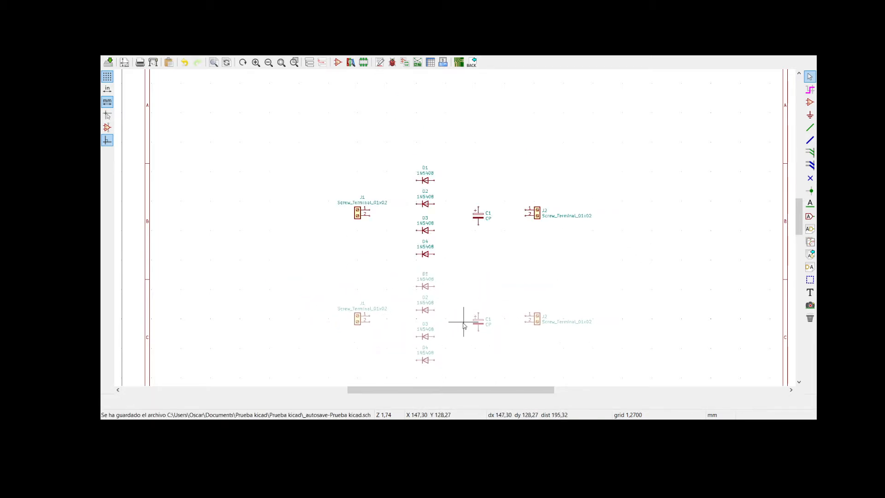
- In the upper circuit, set the J1 screw terminal's reference to J101 and the topmost diode's reference to D101
left_click(800, 380)
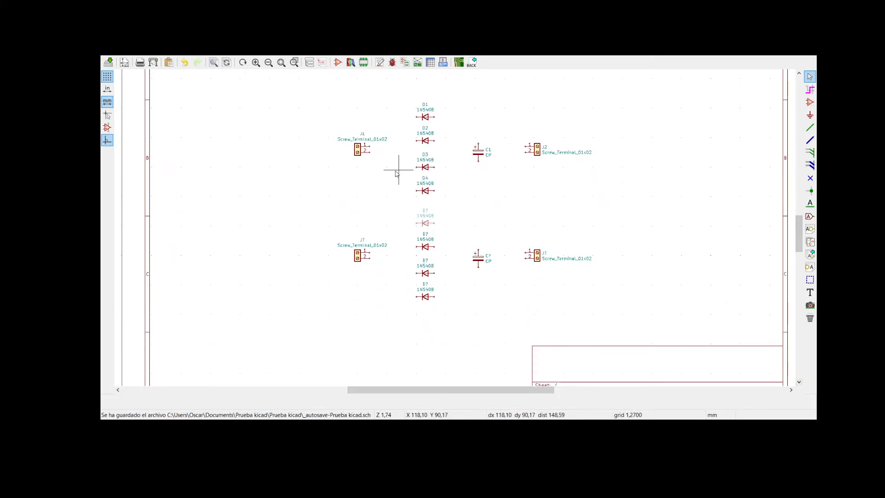
double_click(364, 135)
type("J101")
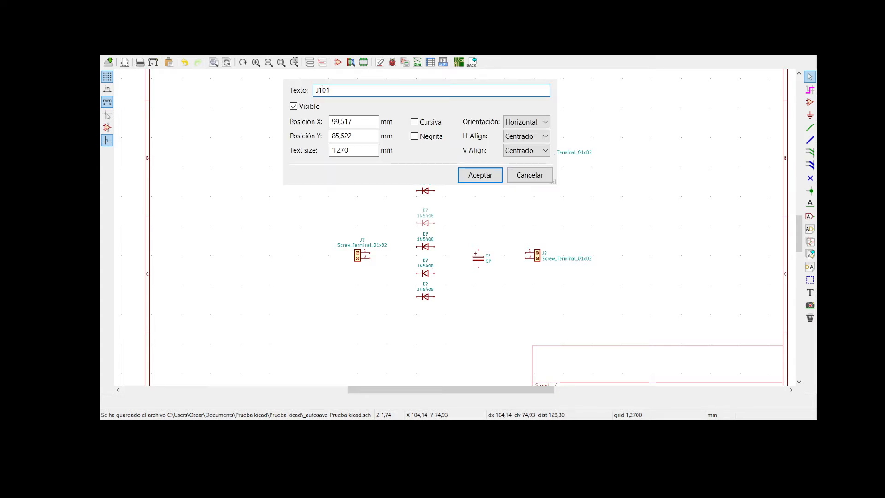
key("Return")
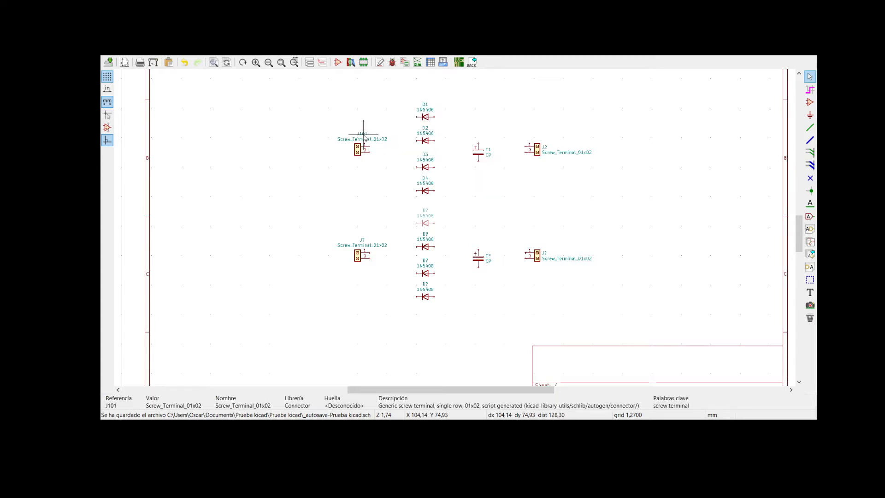
double_click(426, 107)
type("D101")
key("Return")
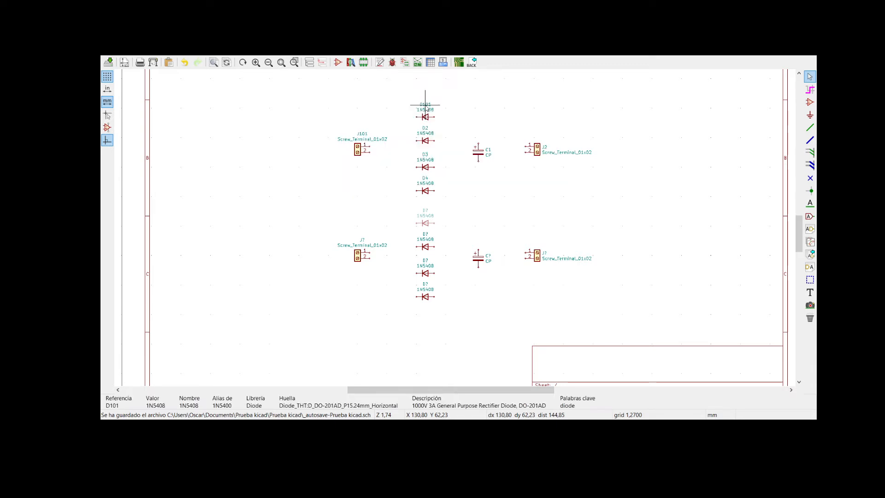
- In the upper circuit, set the references of the second and third diodes from the top to D102 and D103
double_click(425, 129)
type("101")
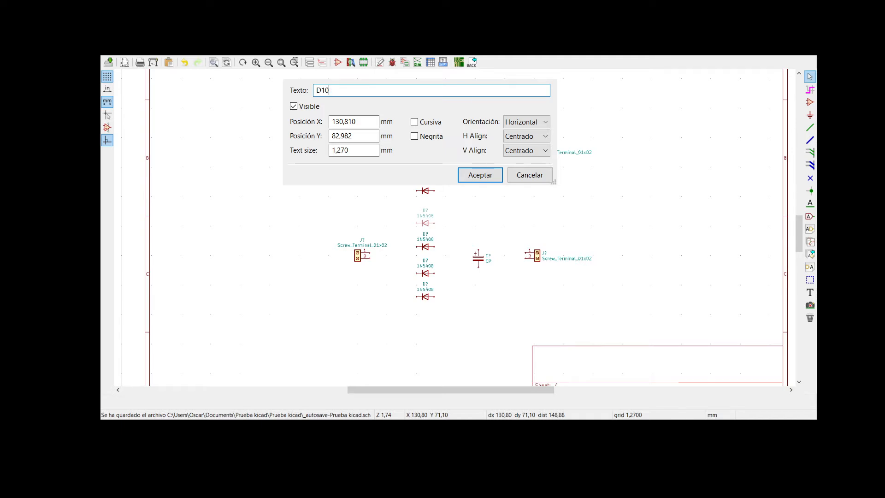
key("BackSpace")
type("2")
key("Return")
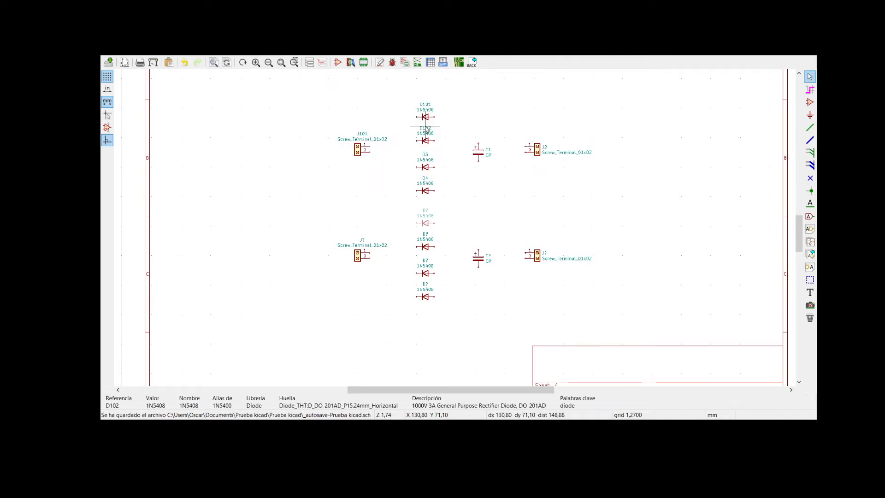
double_click(425, 155)
type("103")
key("Return")
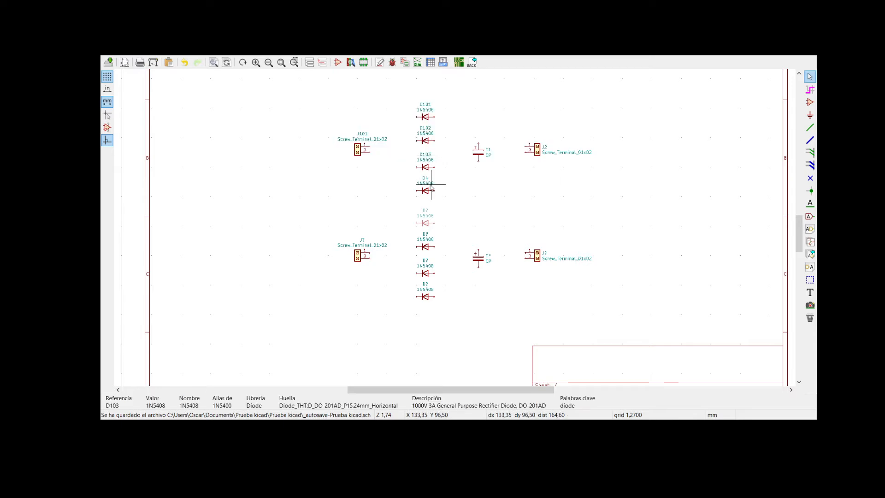
- Set the reference of the upper circuit's bottom diode to D104
double_click(425, 179)
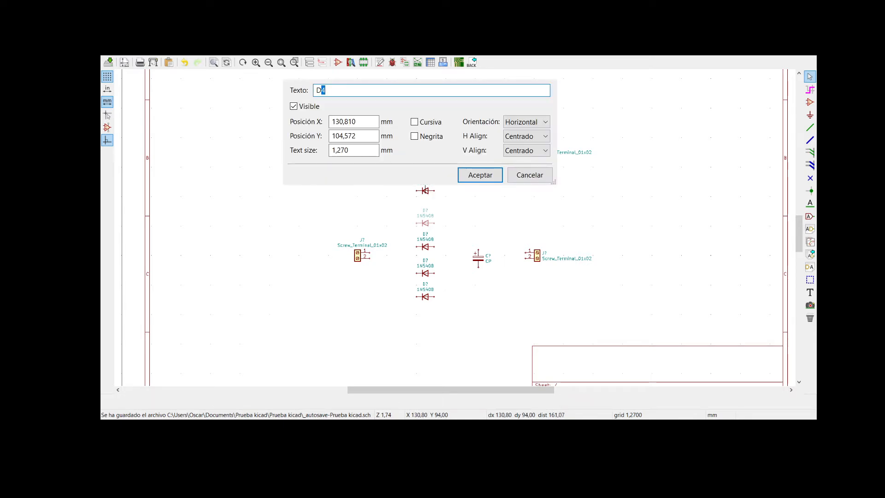
type("D")
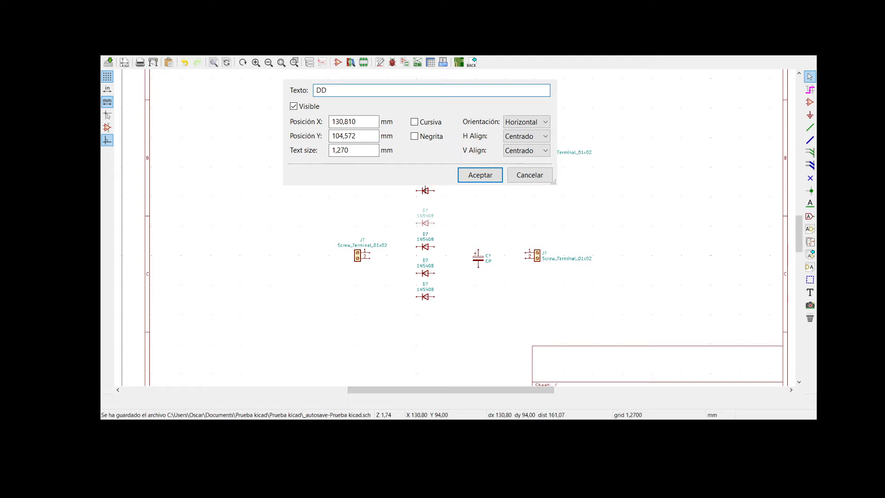
key("BackSpace")
type("104")
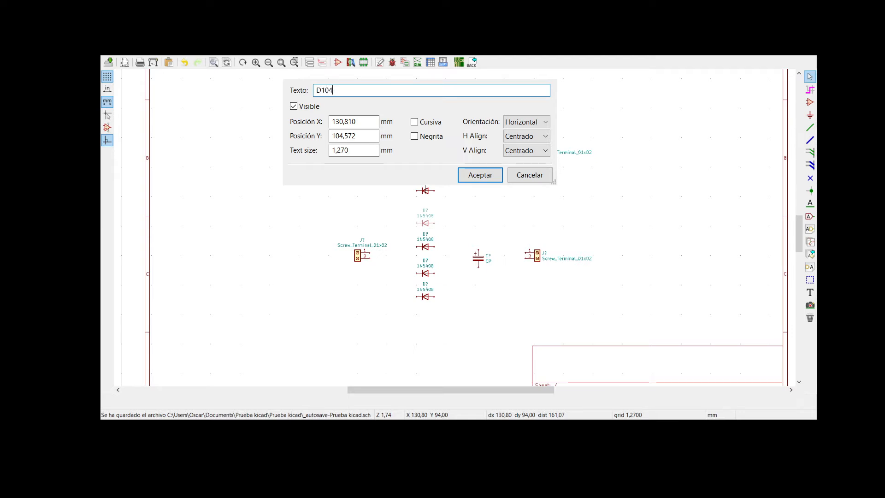
key("Return")
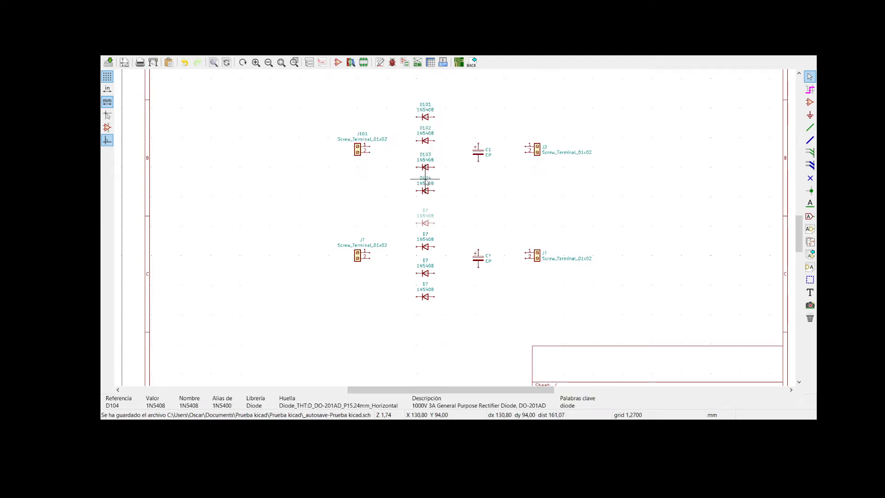
- Set the upper circuit's capacitor reference to C101 and its output screw terminal's reference to J102
double_click(487, 151)
type("01")
key("Return")
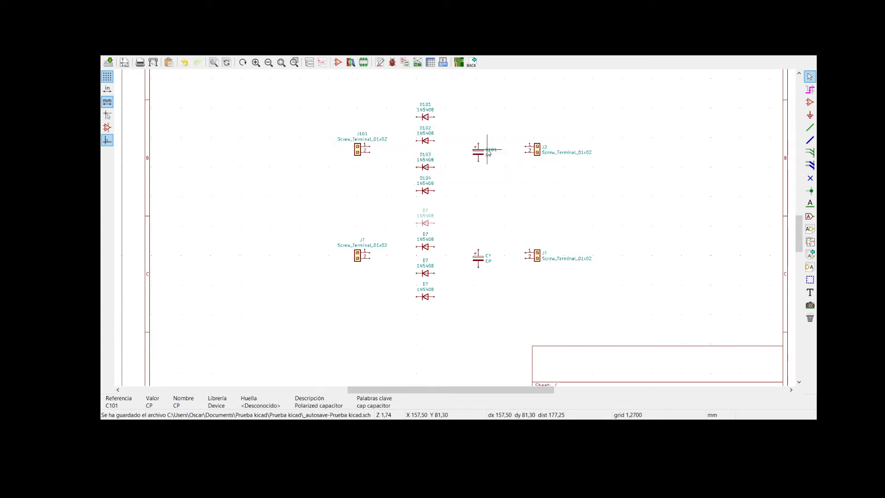
double_click(545, 148)
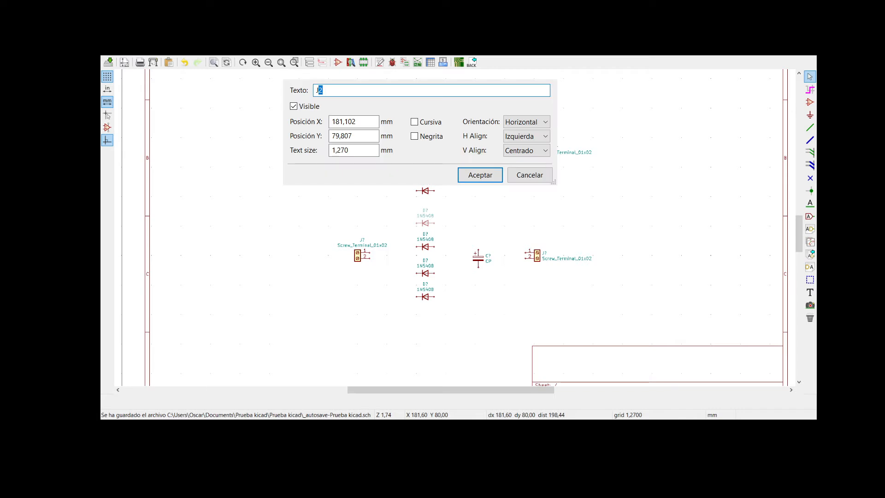
type("102")
key("Return")
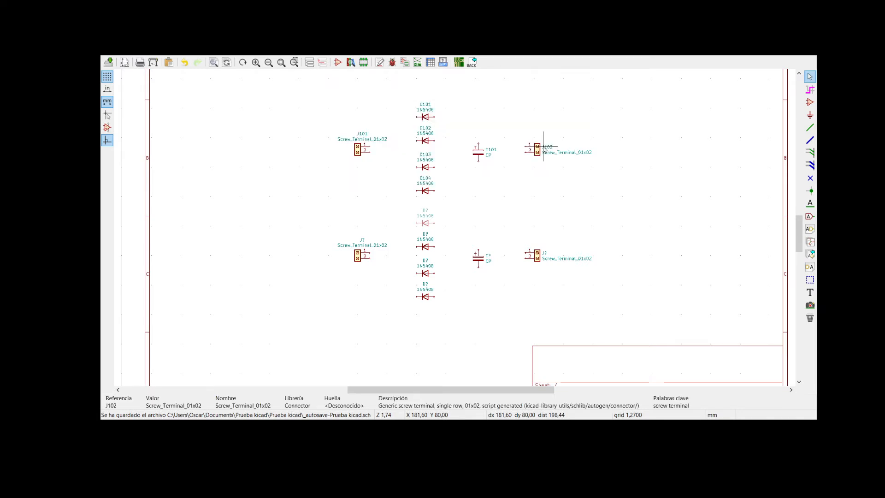
- In the lower circuit, set the input screw terminal's reference to J201 and the topmost diode's reference to D201
double_click(362, 241)
type("201")
key("Return")
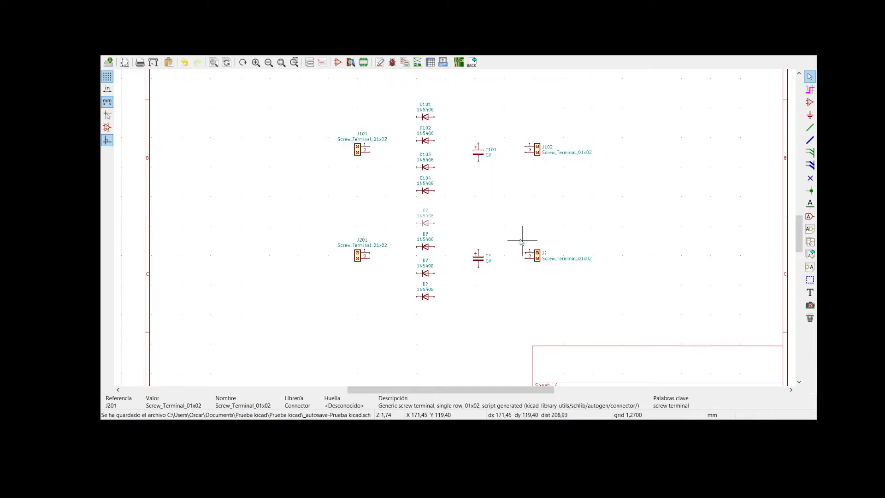
left_click(425, 211)
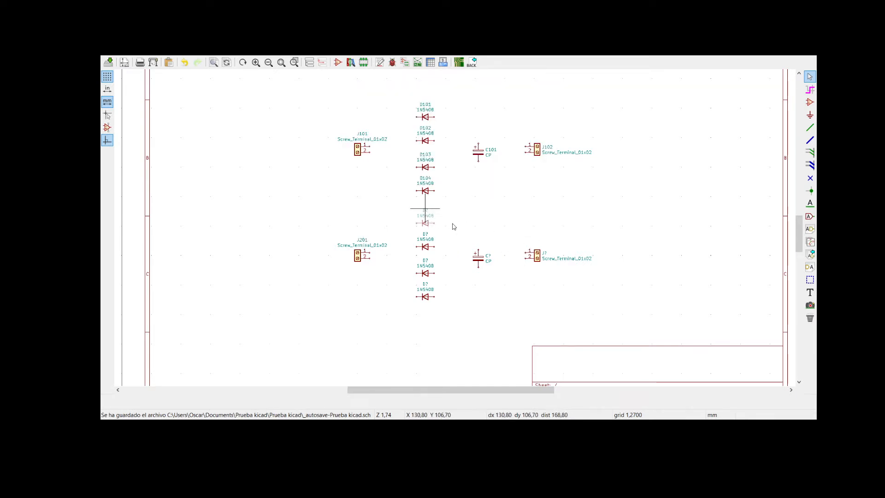
type("u201")
key("Return")
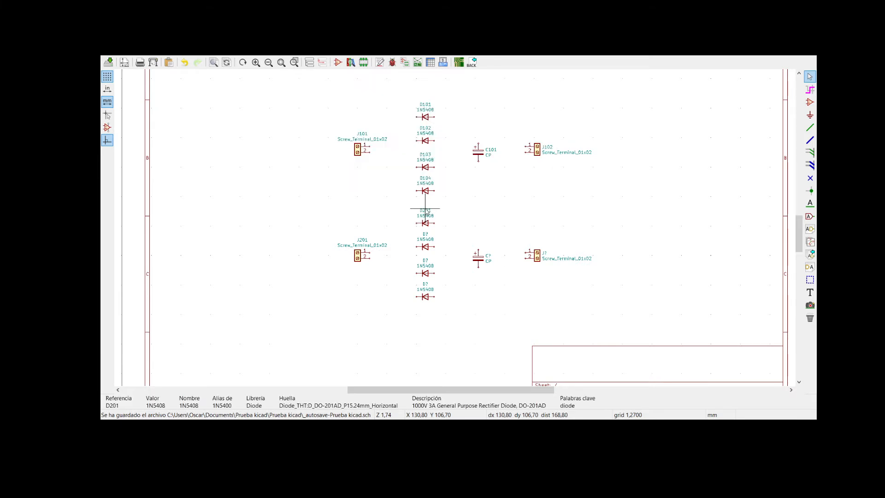
- Set the reference of the lower circuit's second diode from the top to D202
type("u")
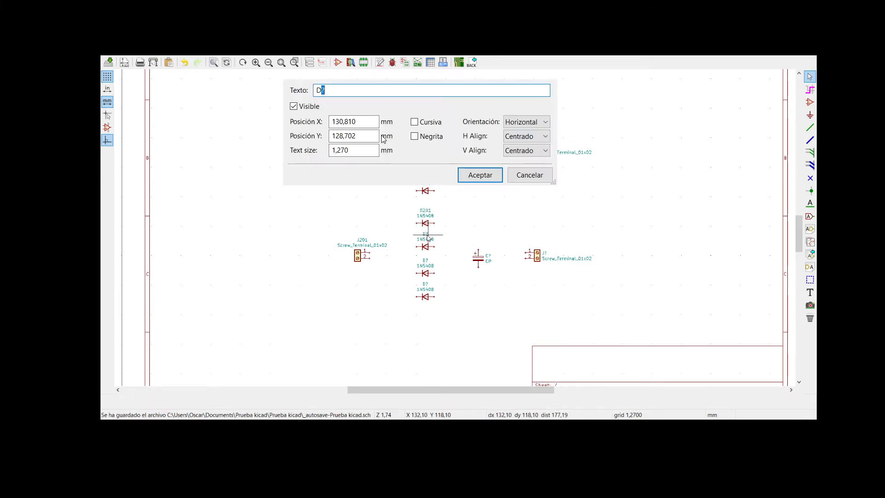
type("202")
key("Return")
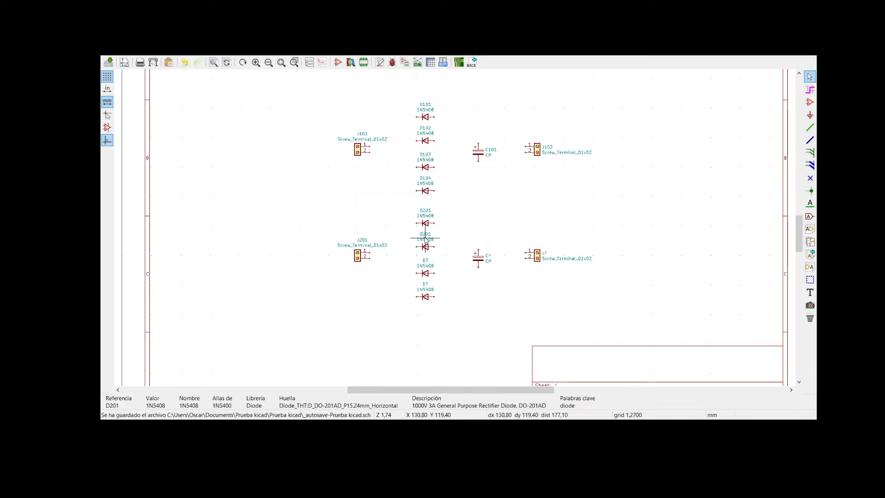
type("uu2020")
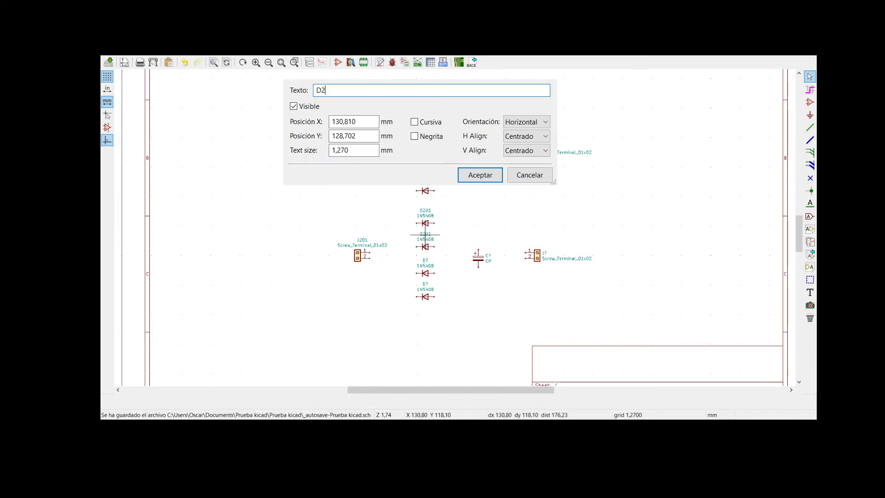
key("Return")
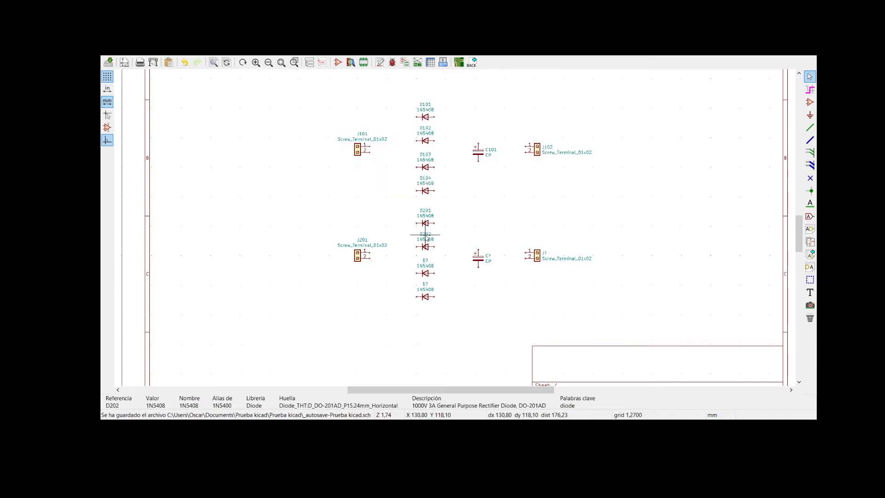
- Set the references of the lower circuit's third and fourth diodes to D203 and D204
double_click(425, 263)
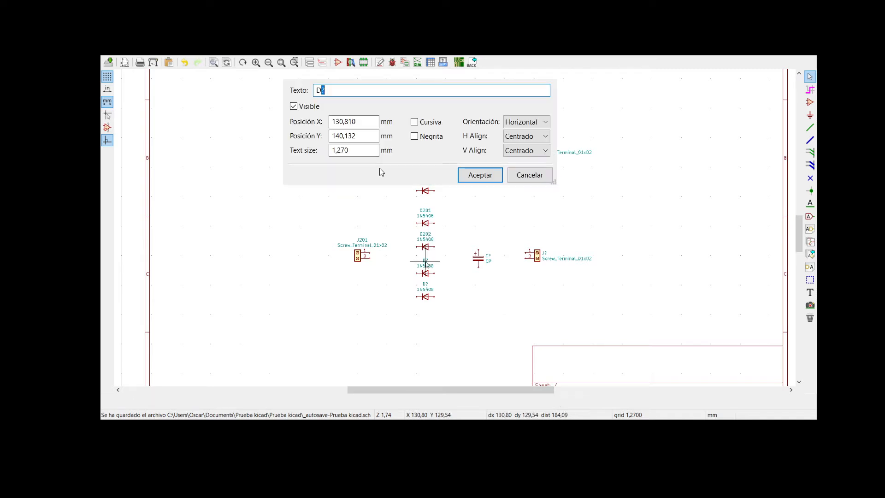
type("D203")
key("Return")
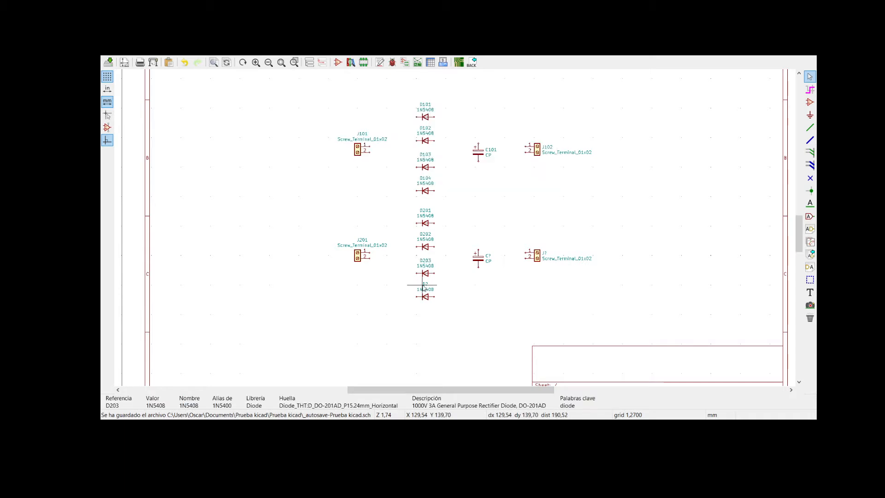
double_click(425, 283)
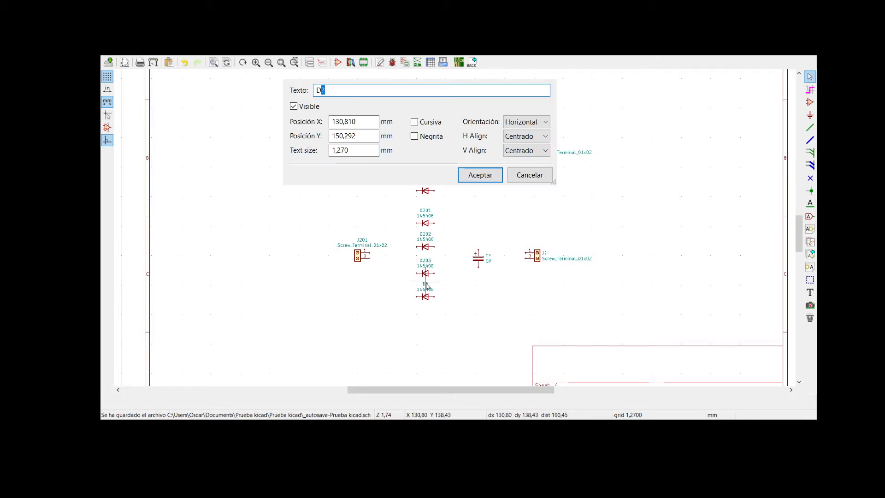
type("D207")
key("BackSpace")
type("4")
key("Return")
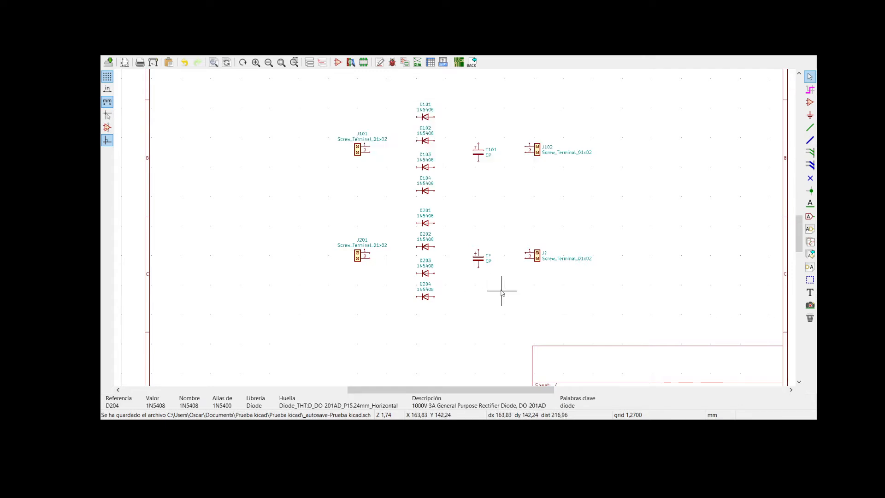
- Set the lower circuit's capacitor reference to C101 and the reference of the screw terminal beside it to J101
double_click(487, 256)
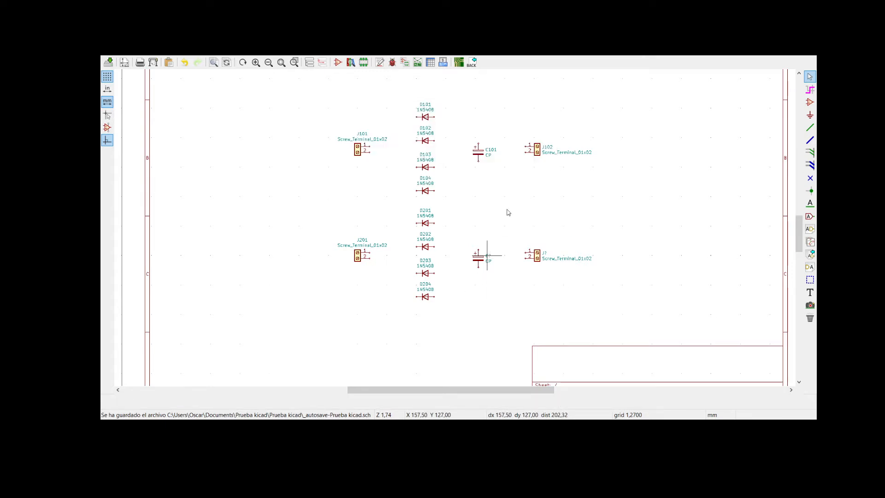
type("C101")
key("Return")
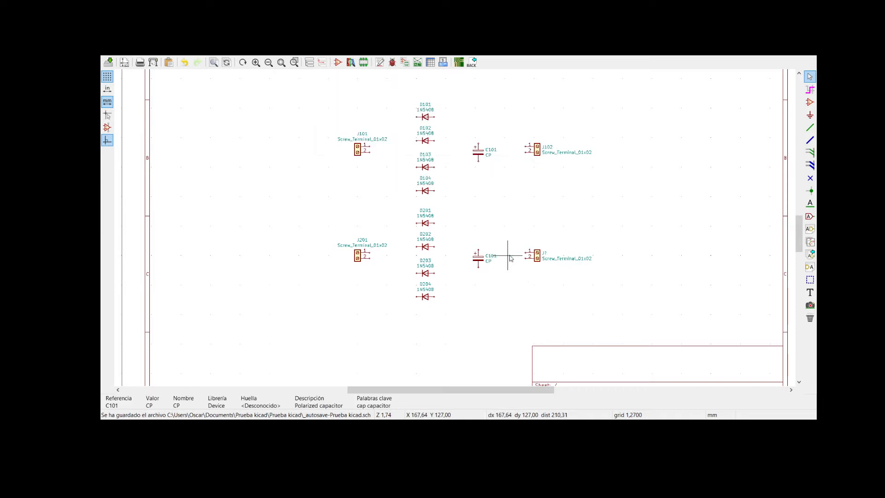
double_click(544, 254)
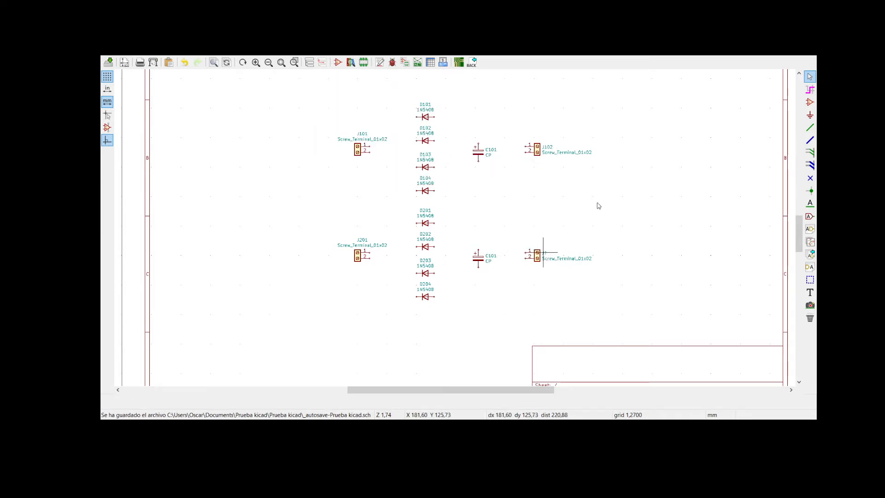
type("J101")
key("Return")
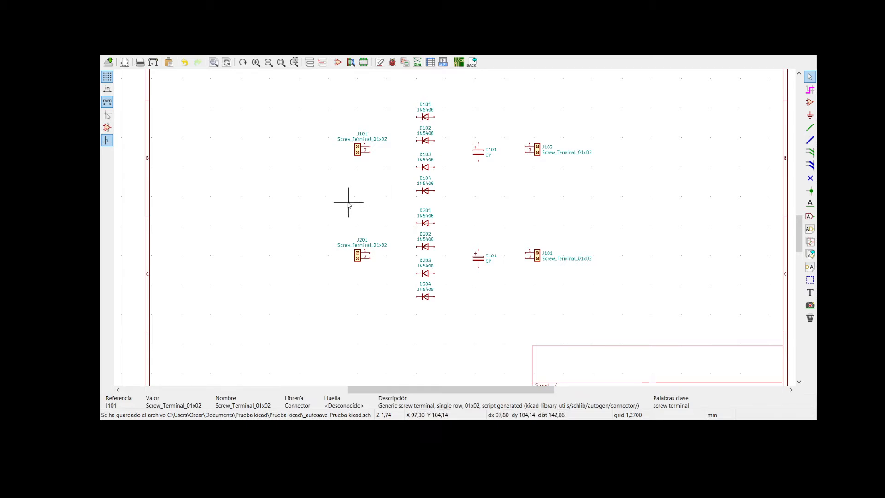
- Delete the entire duplicated lower circuit, keeping the upper one
left_click_drag(330, 199, 637, 308)
key("Delete")
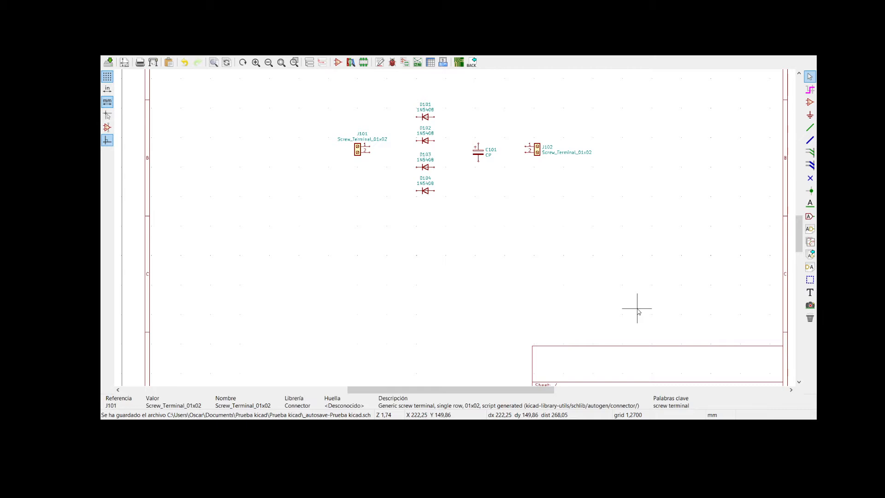
- Change the value of screw terminal J101 to ENTRADA AC and accept its properties
scroll(514, 176, "up", 2)
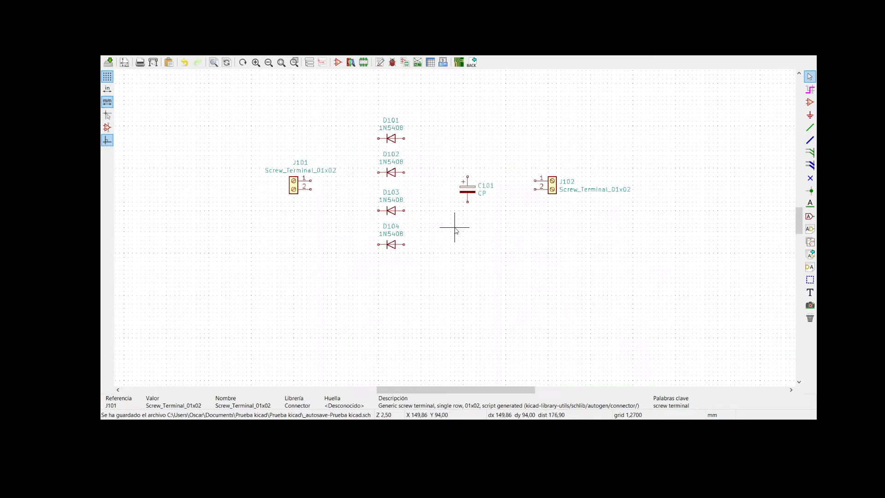
scroll(468, 171, "up", 1)
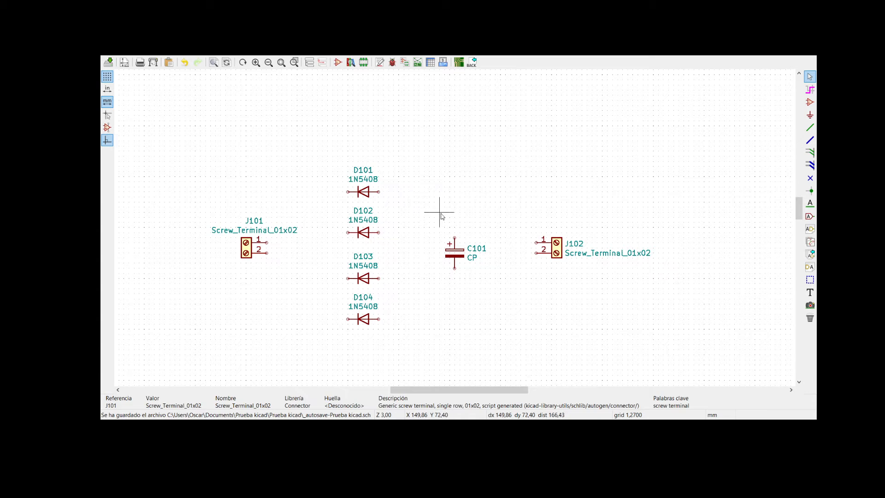
double_click(247, 249)
left_click(402, 127)
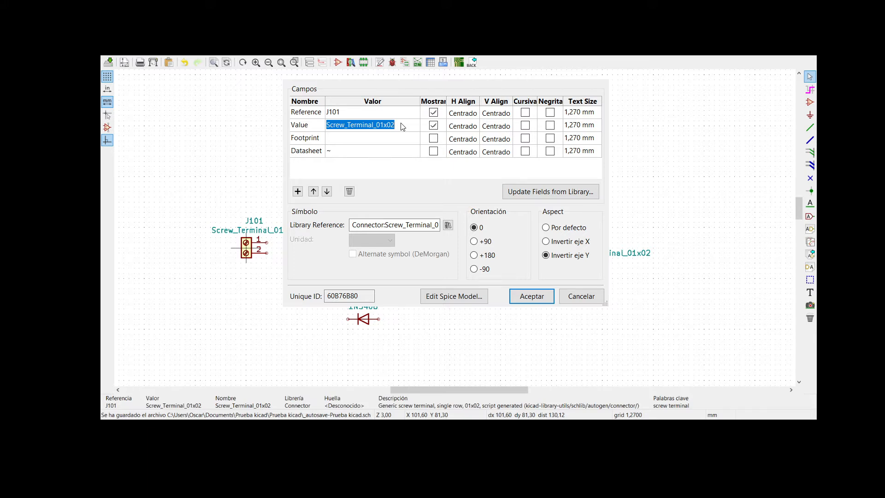
type("e")
key("BackSpace")
type("ENTRADA ")
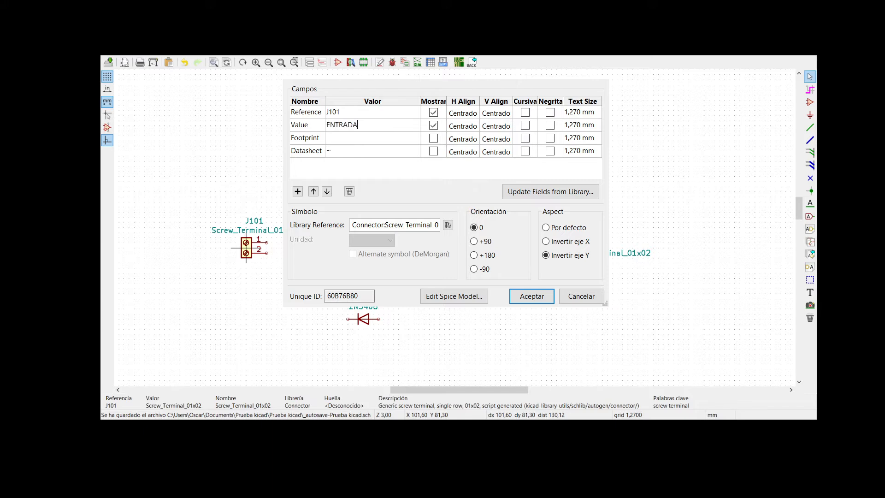
type("AC")
key("Return")
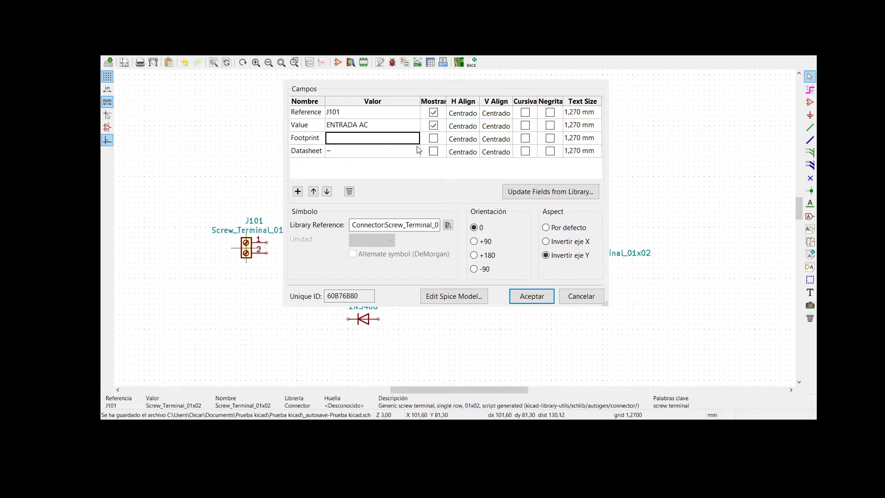
left_click(534, 297)
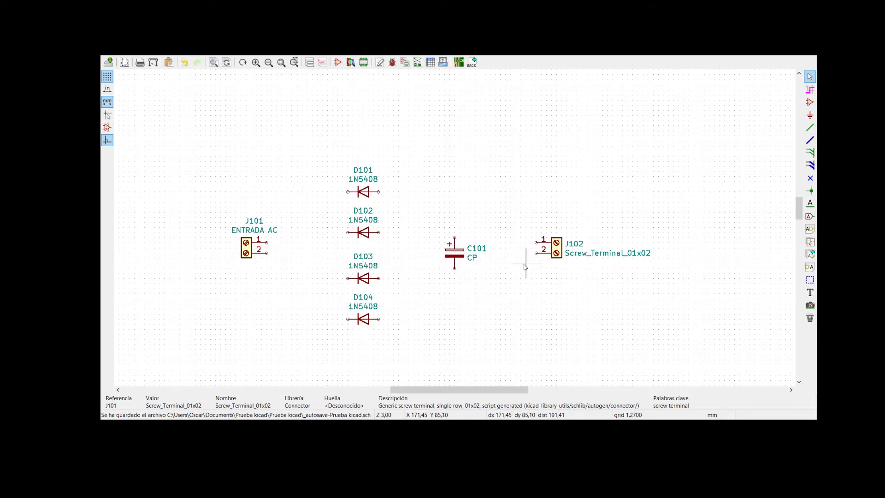
- Set the value of screw terminal J102 to SALIDA DC and accept its properties
double_click(557, 251)
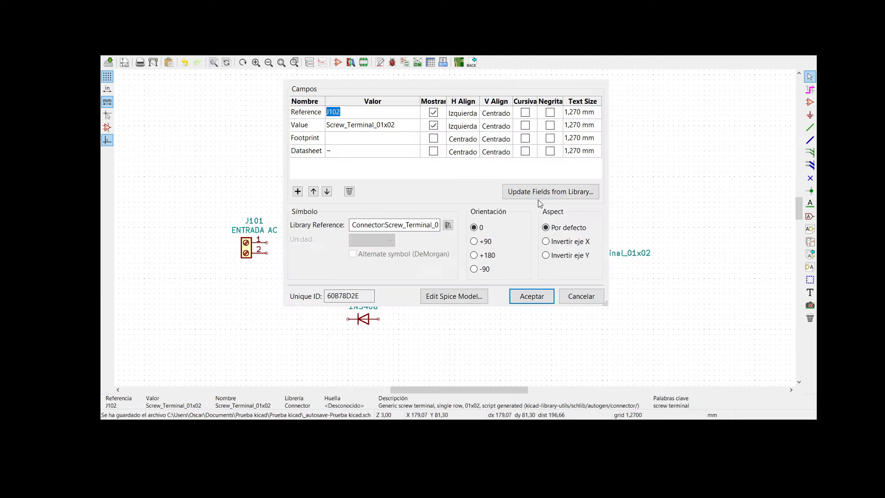
left_click(400, 127)
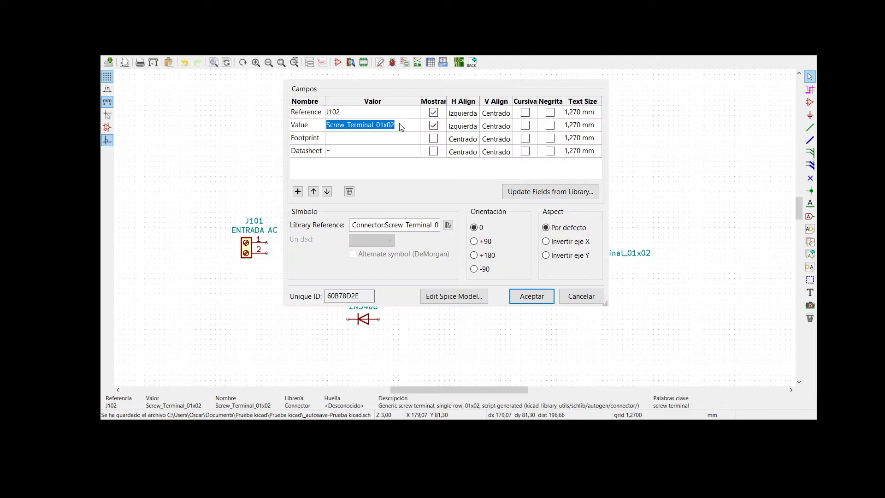
type("SALIDA")
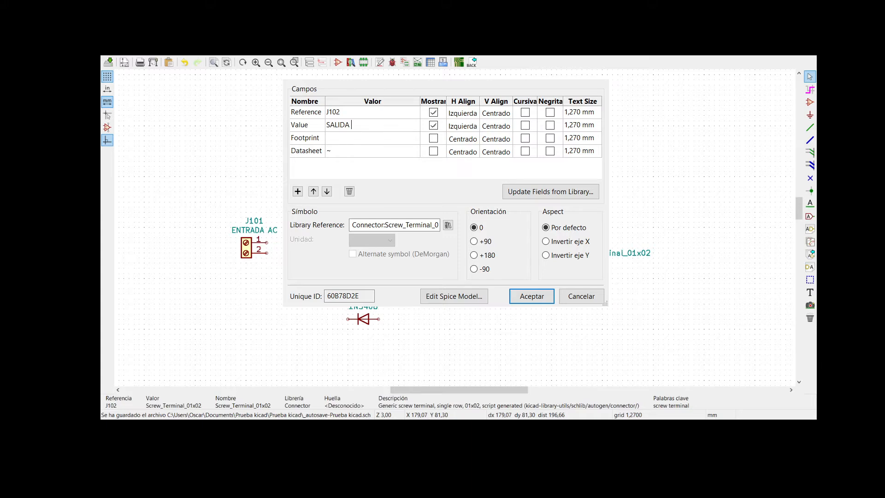
type("DC")
key("Return")
left_click(530, 296)
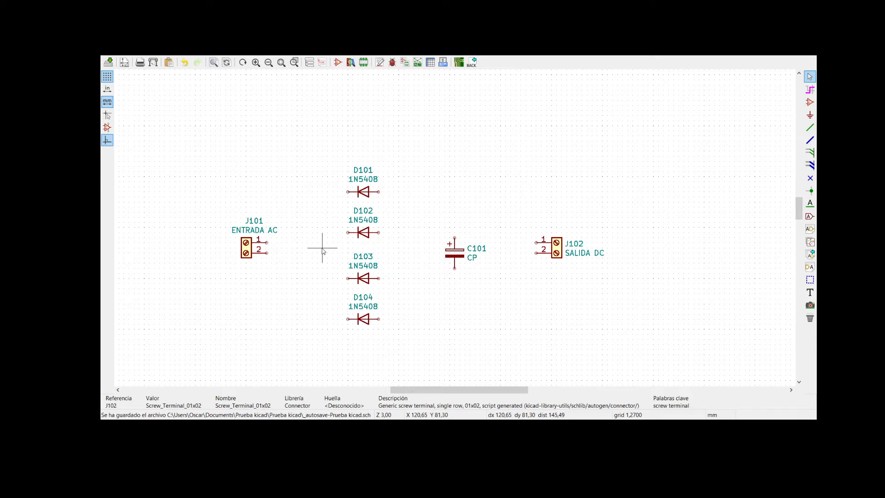
- Mirror diode D101 horizontally and wire it between pin 1 of J101 and the positive terminal of C101
left_click(364, 193)
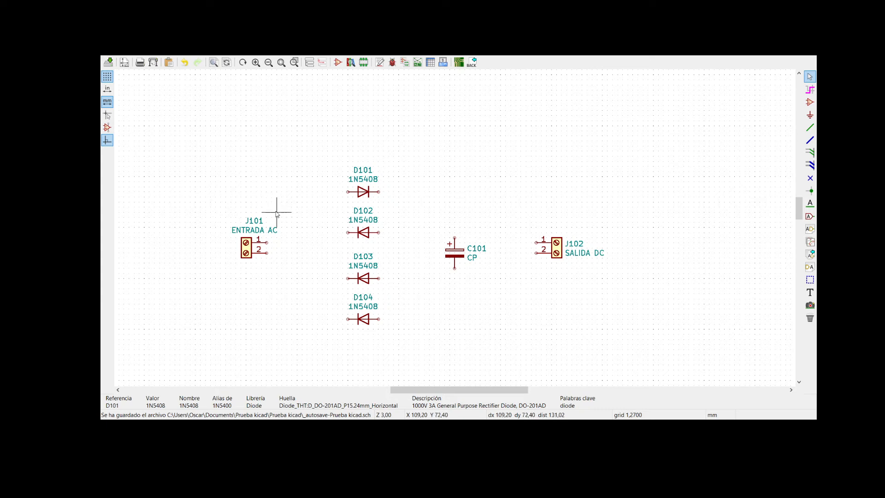
left_click(814, 128)
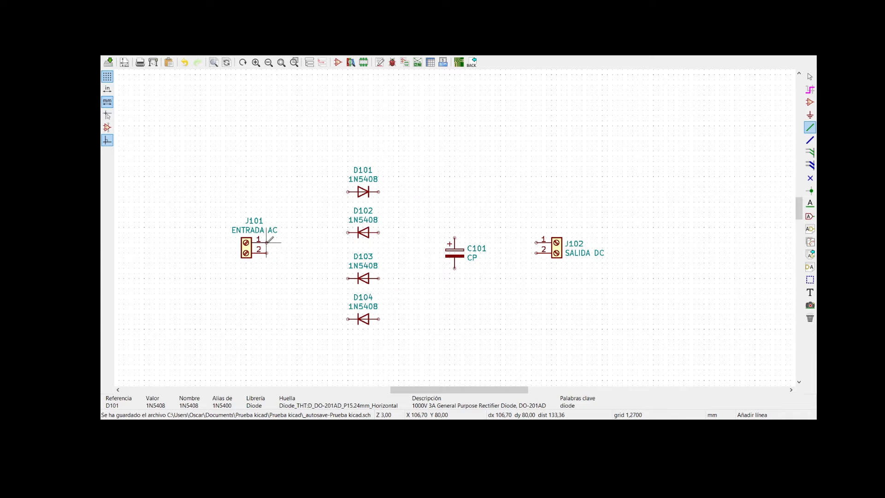
left_click(267, 242)
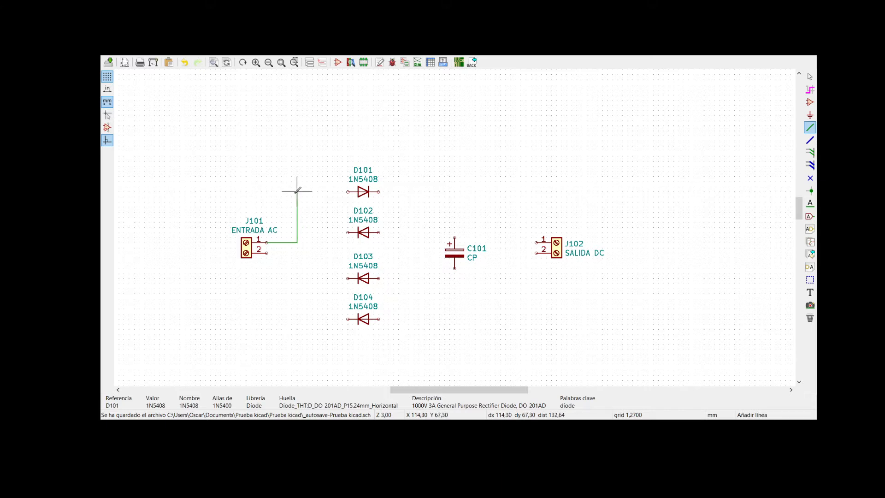
scroll(298, 196, "up", 1)
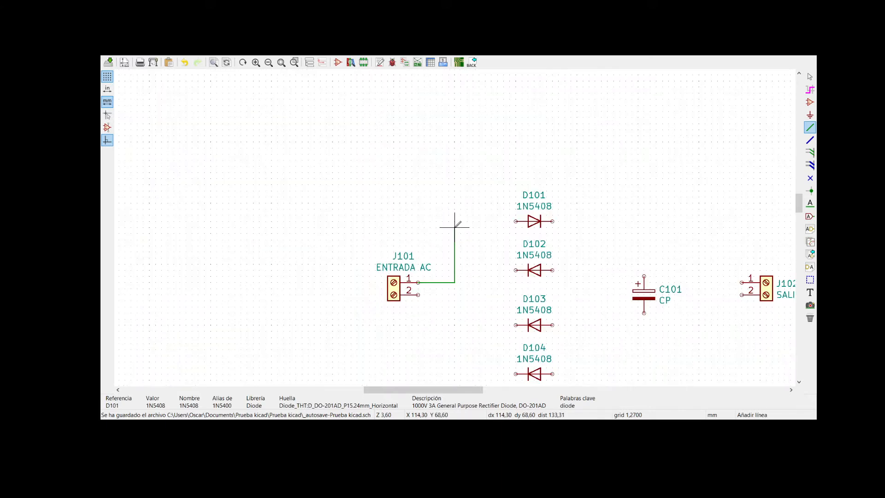
scroll(529, 241, "up", 1)
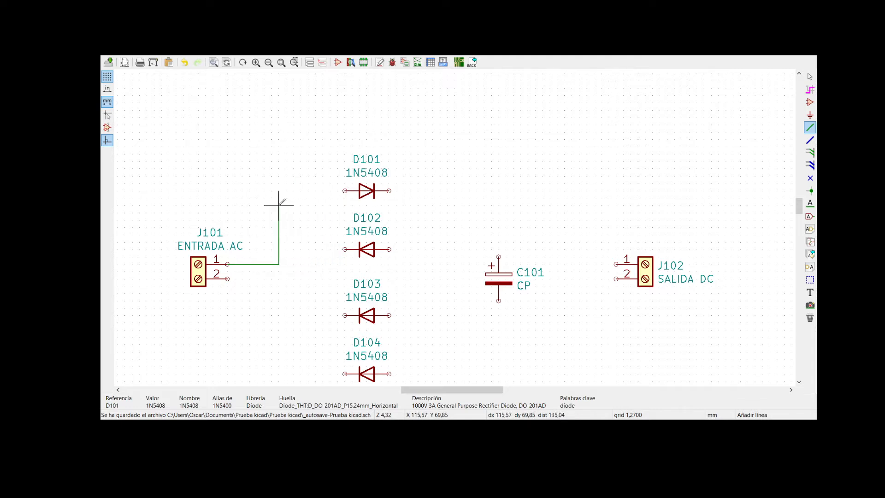
left_click(286, 190)
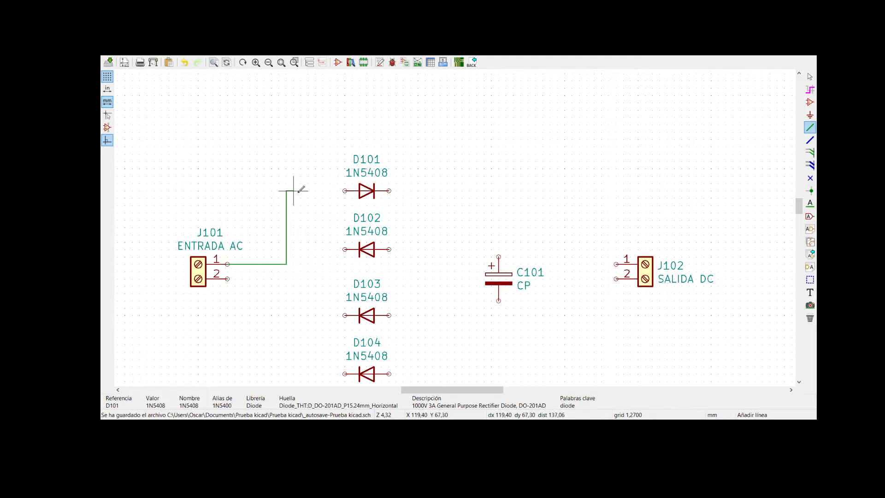
left_click(345, 190)
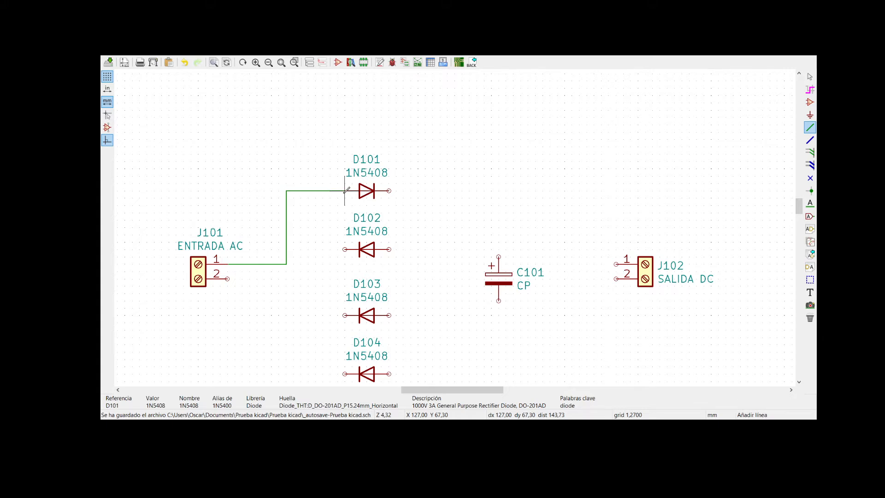
left_click(389, 190)
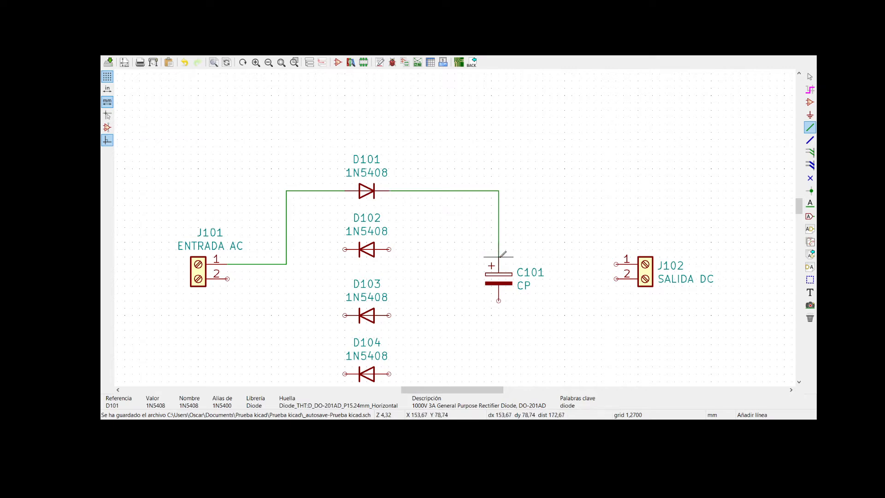
left_click(498, 257)
left_click(498, 301)
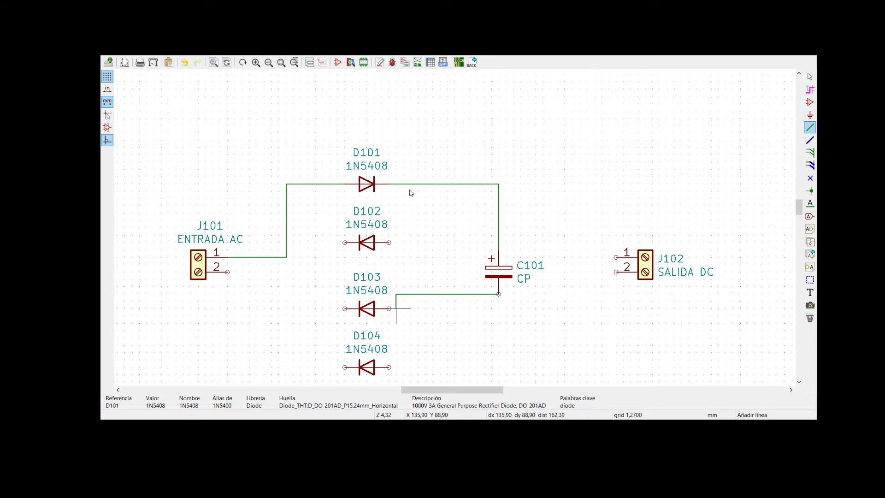
key("Escape")
key("Escape")
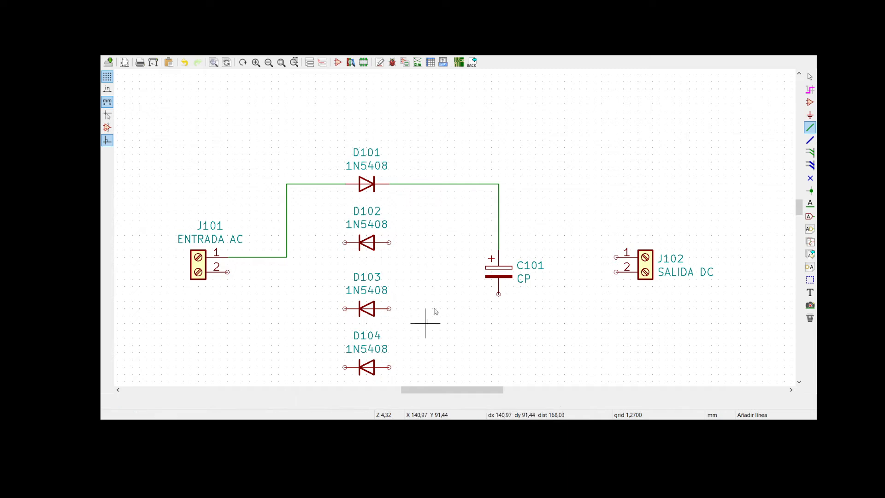
- Mirror diode D103 horizontally, and wire diode D104 between C101's negative terminal and pin 2 of J101
left_click(369, 306)
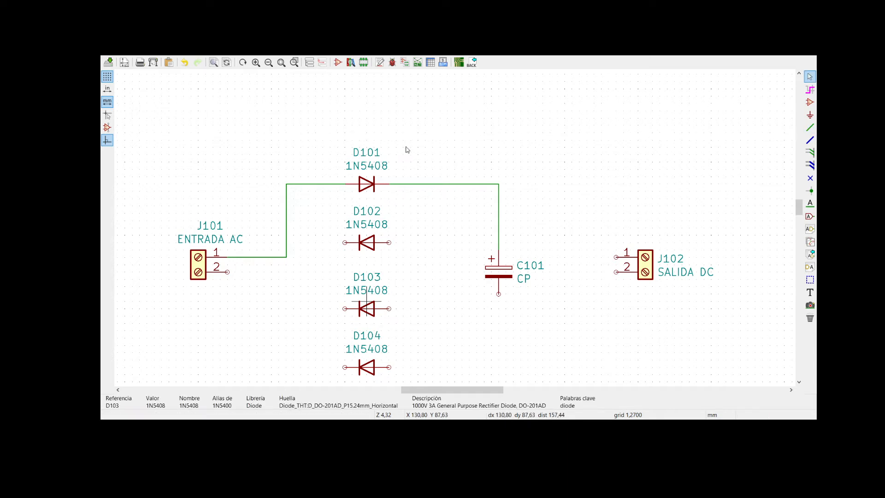
key("y")
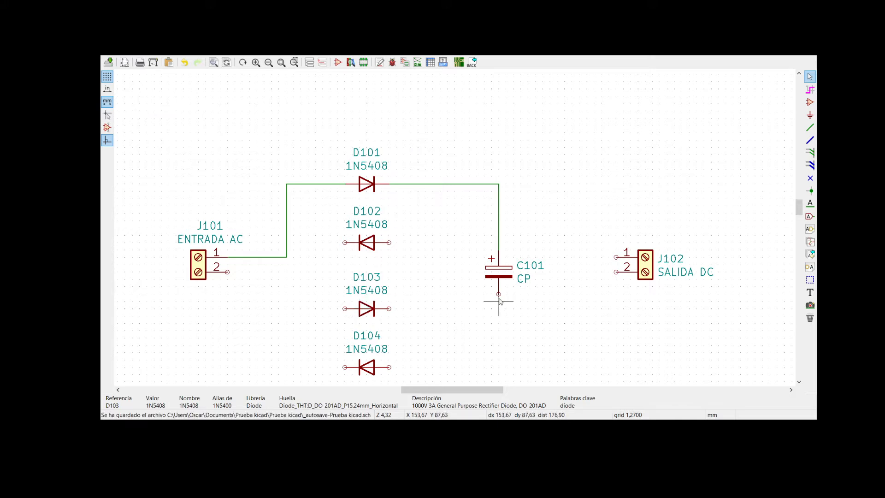
left_click(810, 127)
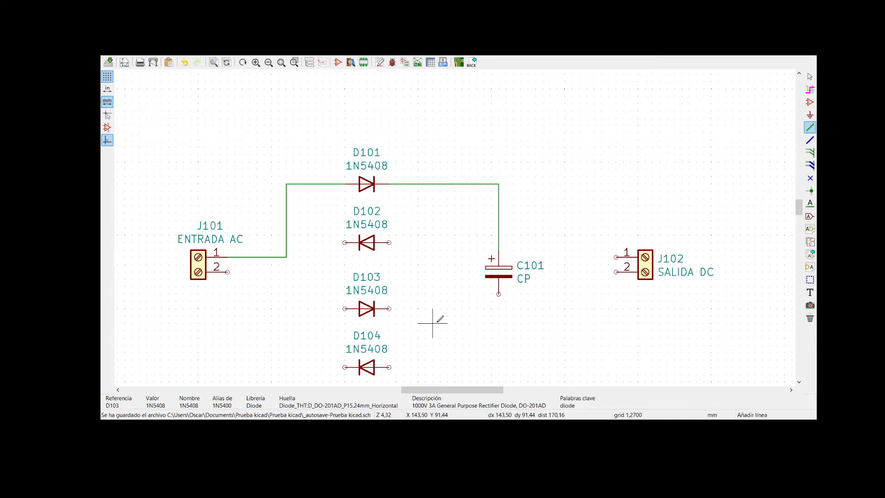
left_click(499, 293)
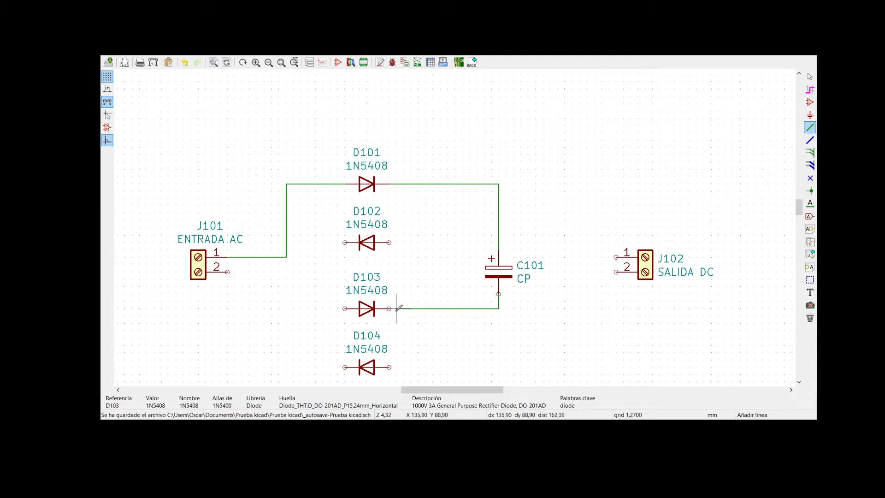
scroll(407, 365, "down", 2, "shift")
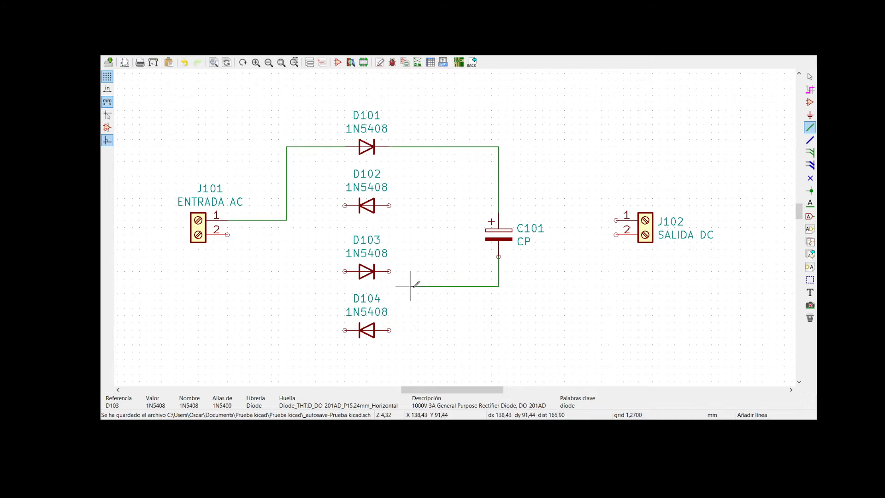
left_click(389, 330)
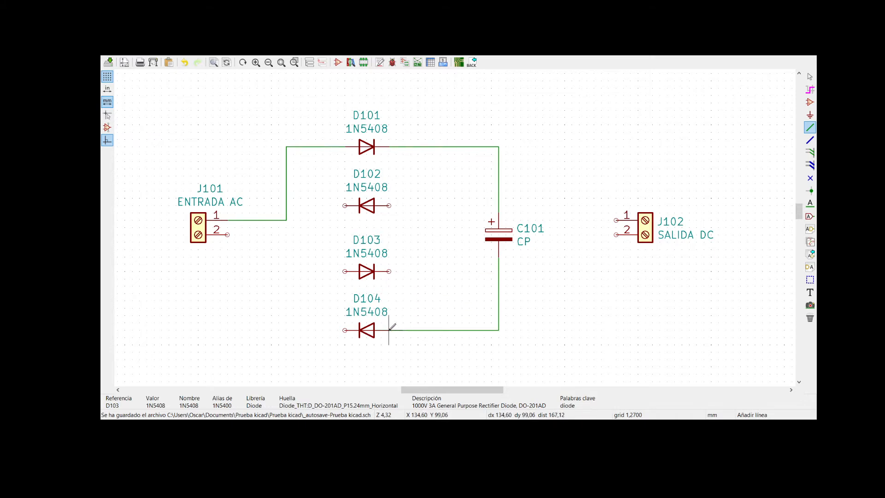
left_click(345, 330)
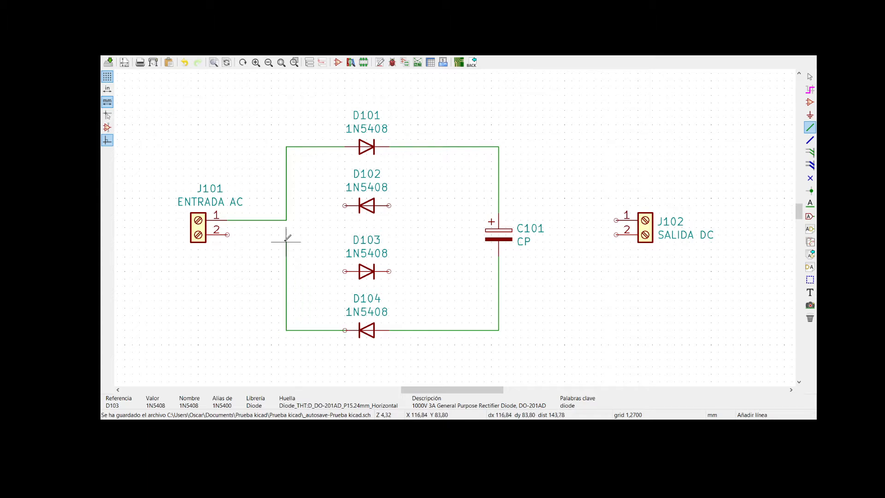
left_click(228, 234)
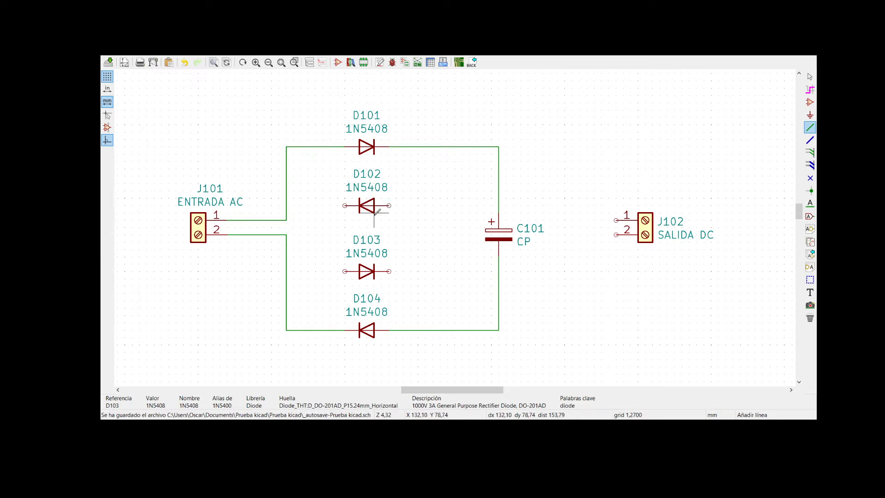
- Wire the J101 pin 2 line to D103's anode and route a wire from beside D103's cathode to C101's positive line
left_click(286, 235)
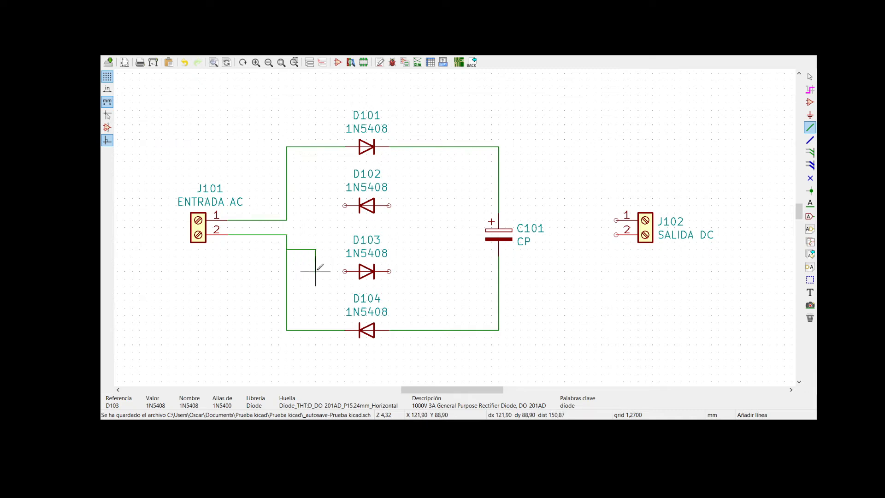
left_click(345, 271)
left_click(395, 271)
left_click(447, 190)
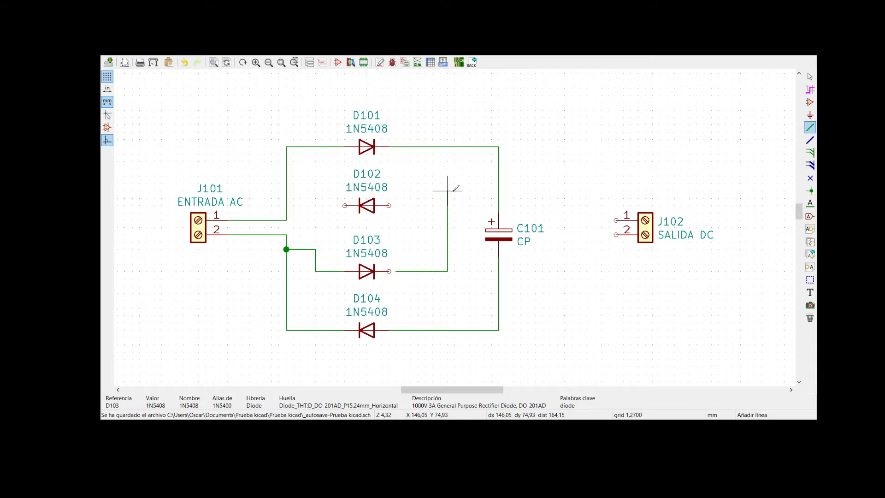
left_click(498, 191)
- Try to move the loose wire end onto D103's cathode
right_click(396, 286)
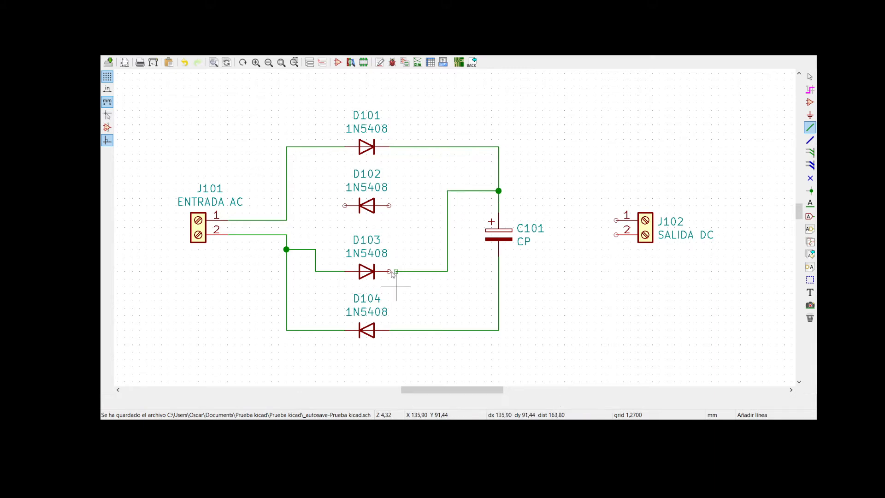
left_click(412, 295)
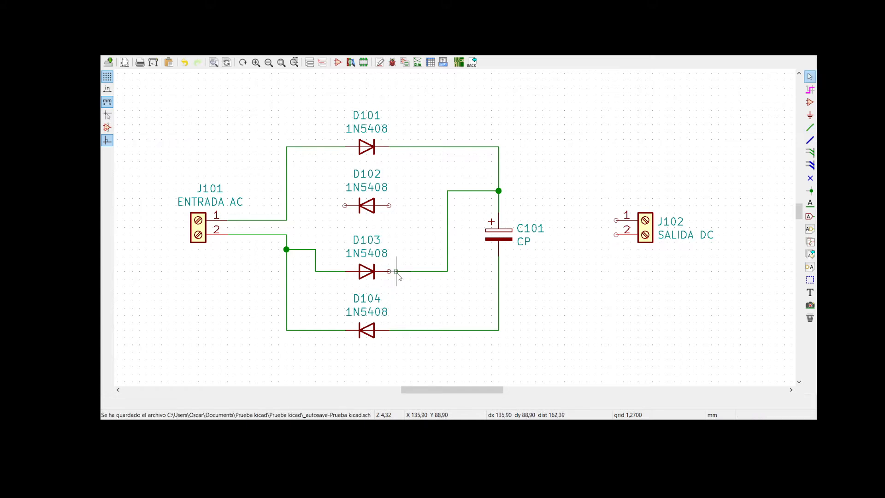
left_click_drag(395, 272, 389, 272)
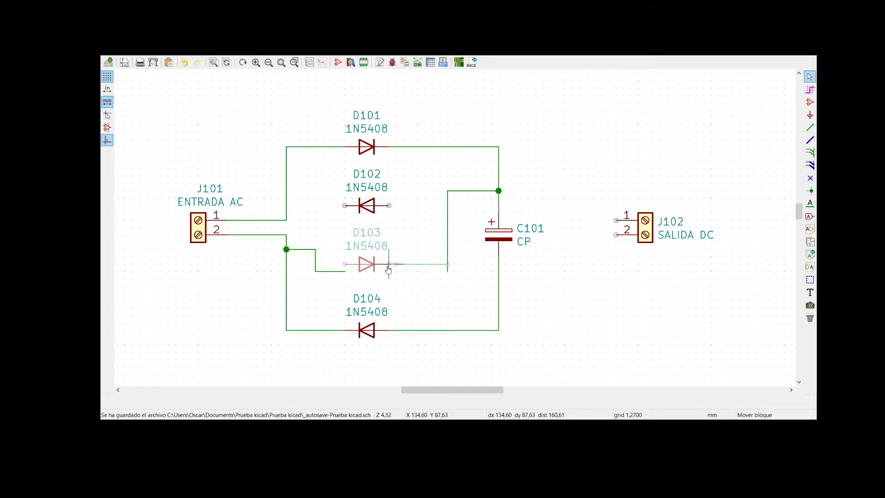
left_click(392, 272)
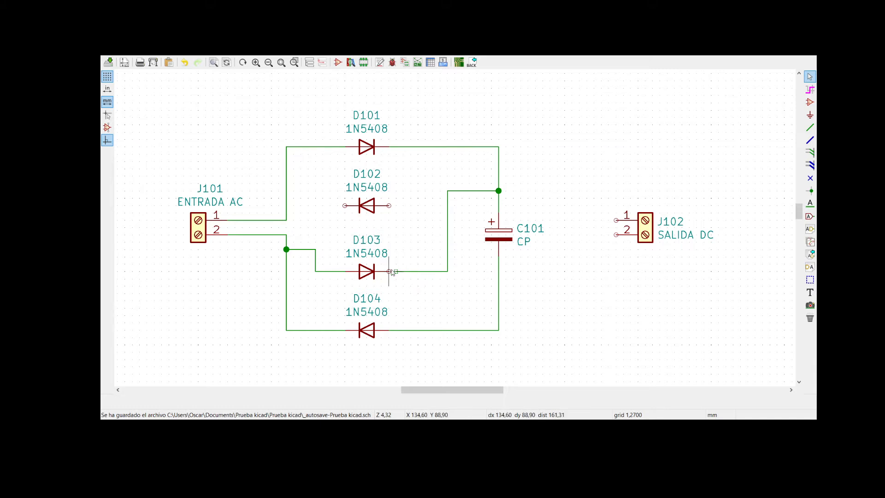
- Close the gap between D103's cathode and the loose wire end with a short wire
scroll(402, 285, "up", 1)
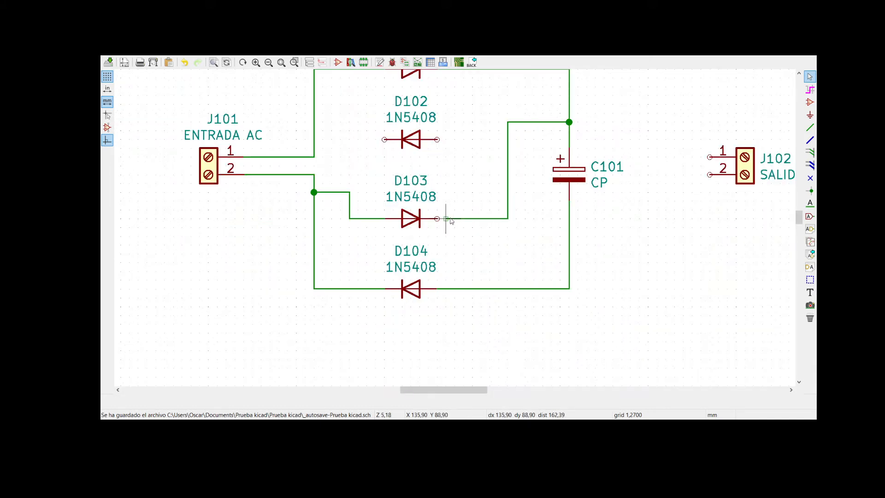
left_click(810, 127)
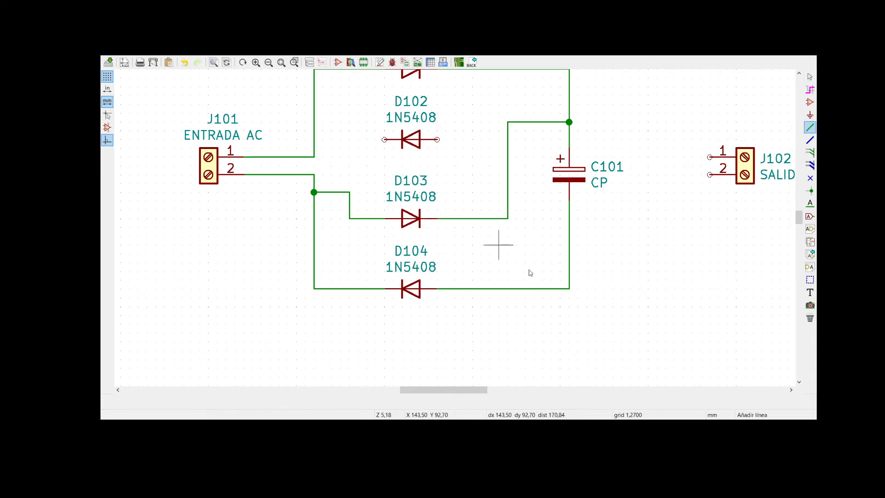
scroll(643, 253, "up", 1)
key("Escape")
- Wire C101's negative line to the anode of diode D102
scroll(456, 236, "down", 5)
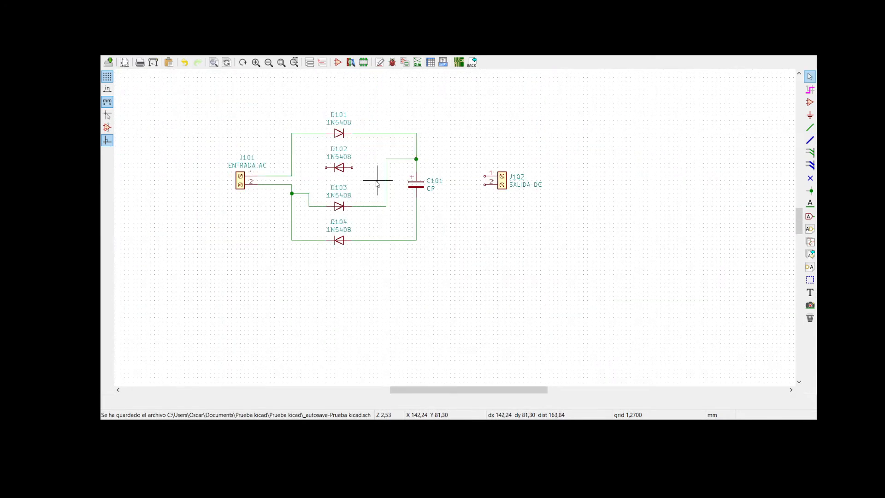
middle_click_drag(379, 187, 438, 222)
scroll(440, 223, "up", 1)
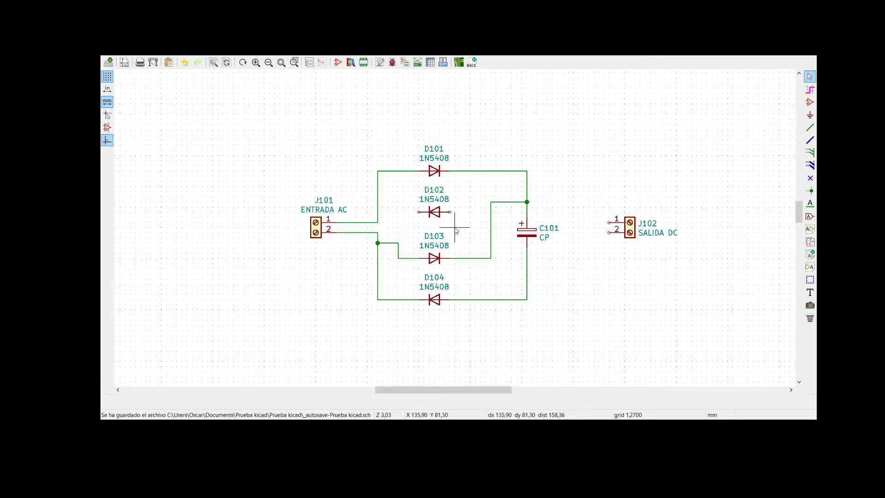
scroll(461, 230, "up", 1)
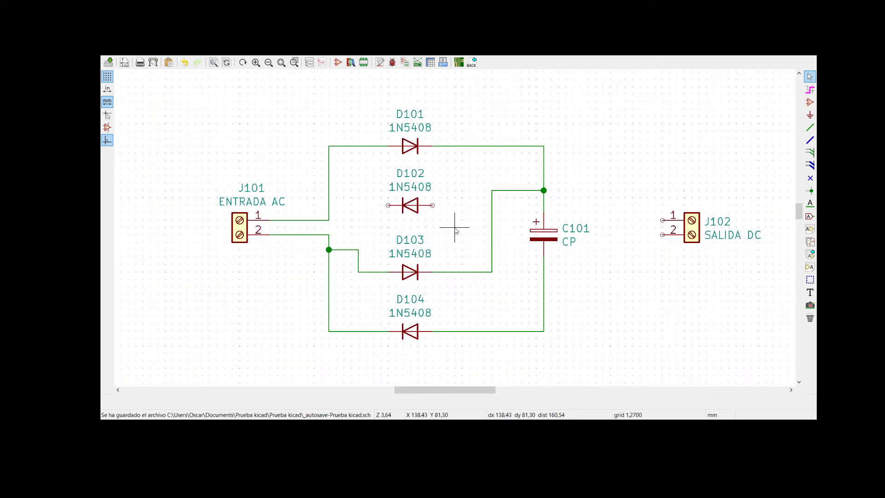
scroll(455, 230, "up", 2)
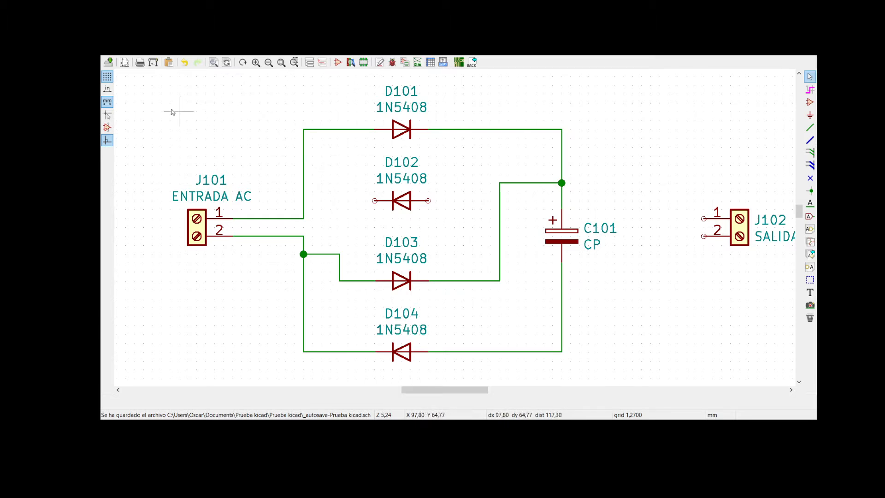
left_click(810, 128)
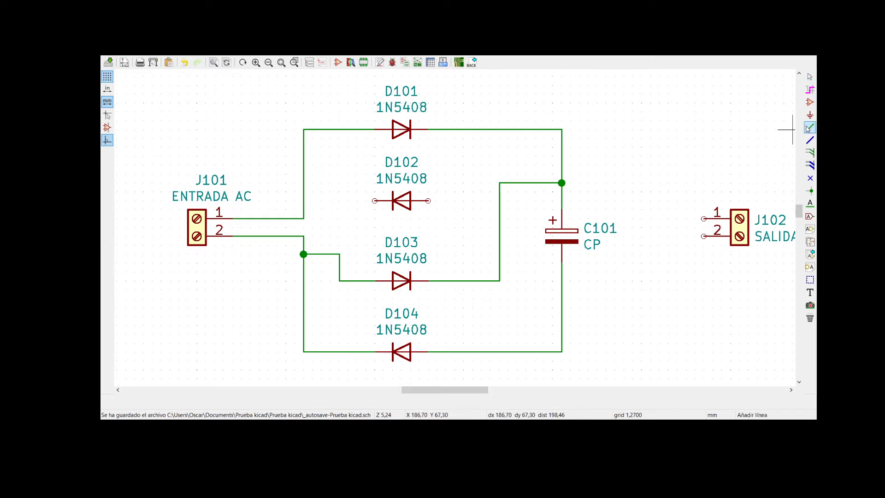
left_click(562, 289)
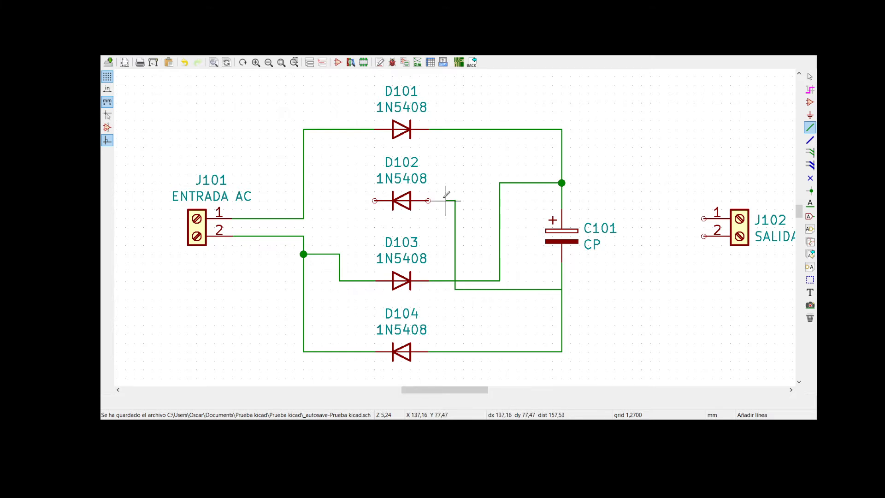
left_click(427, 201)
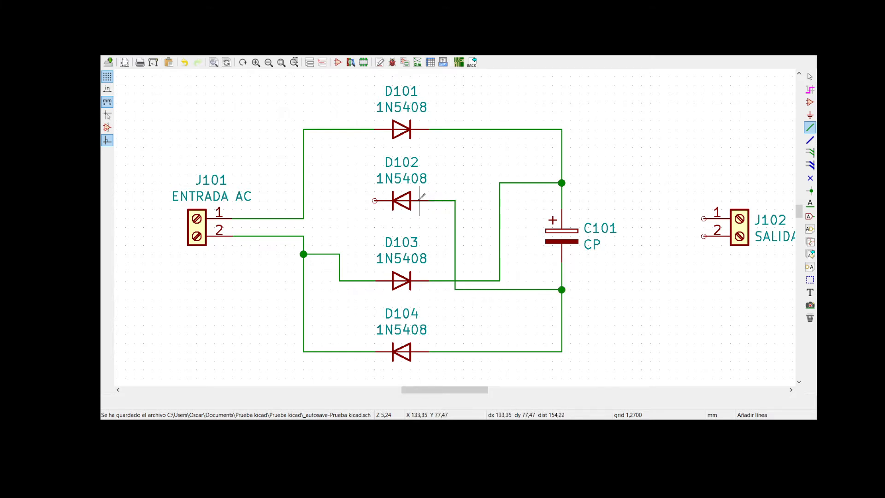
- Wire D102's cathode to the vertical line between J101 pin 1 and D101, and end wiring
left_click(375, 200)
left_click(304, 200)
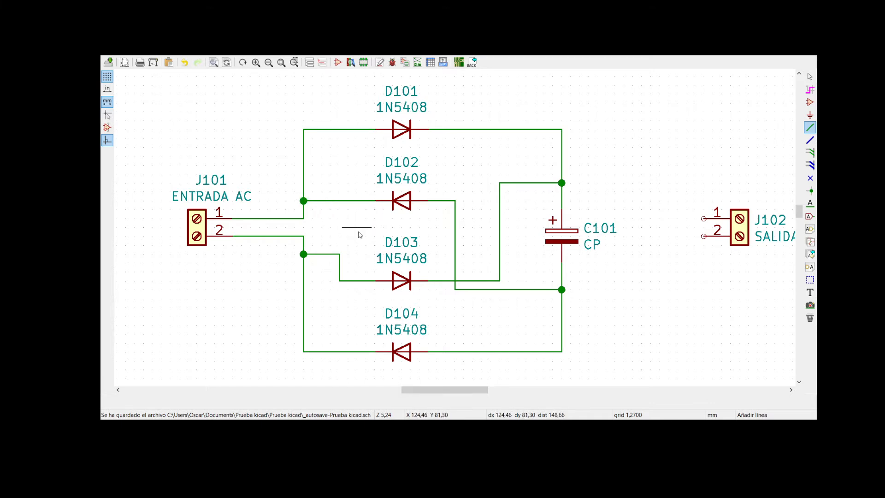
key("Escape")
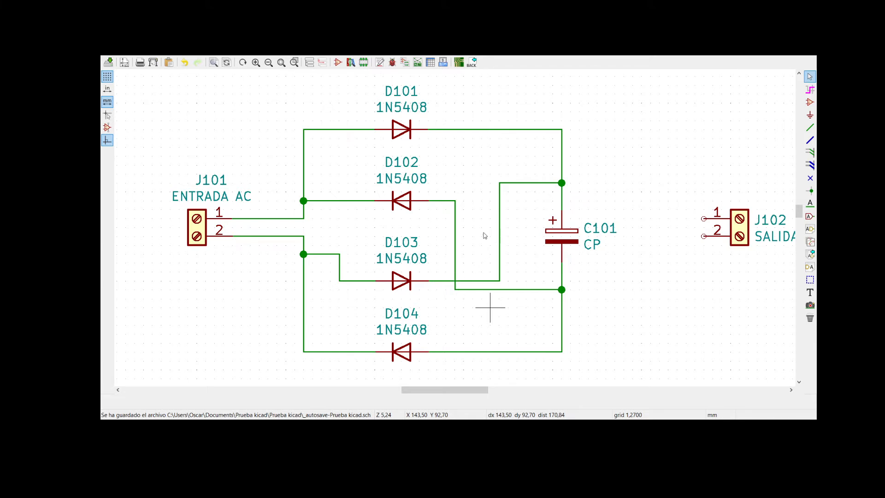
- Try to move the vertical wire segment between D103's cathode line and C101's positive line
key("m")
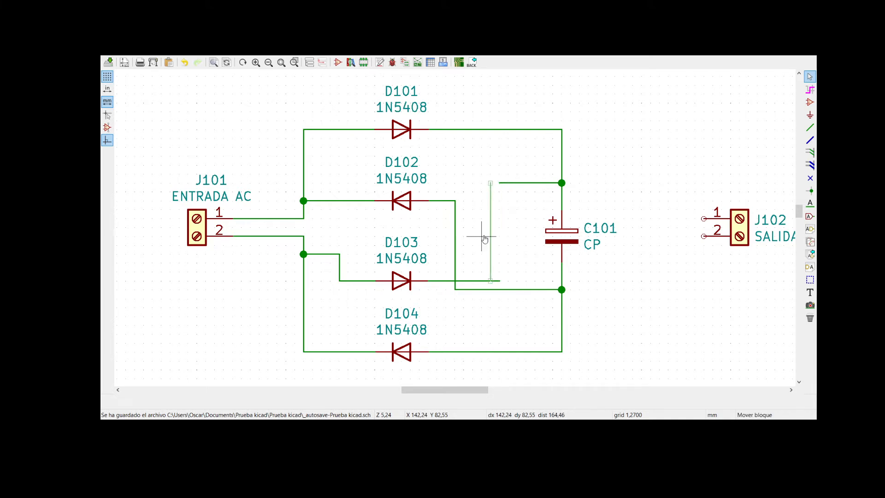
left_click(490, 240)
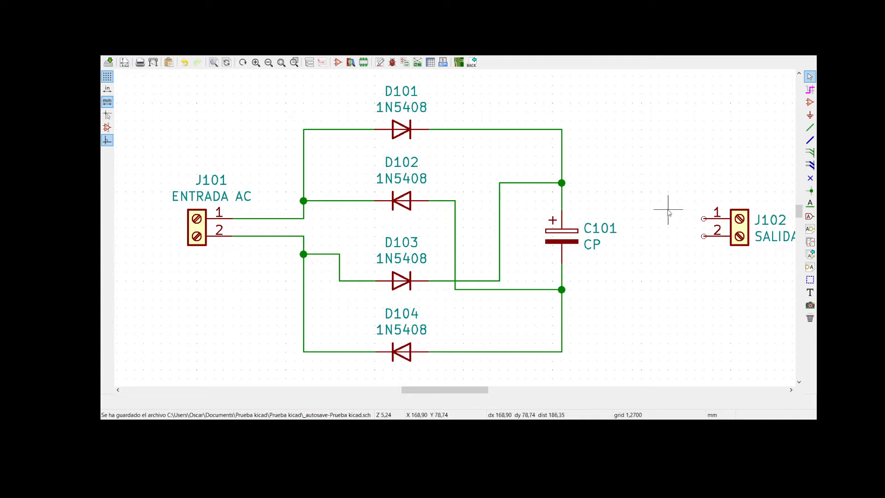
- Wire J102 pin 1 to C101's positive line and J102 pin 2 to C101's negative line
left_click_drag(489, 393, 516, 393)
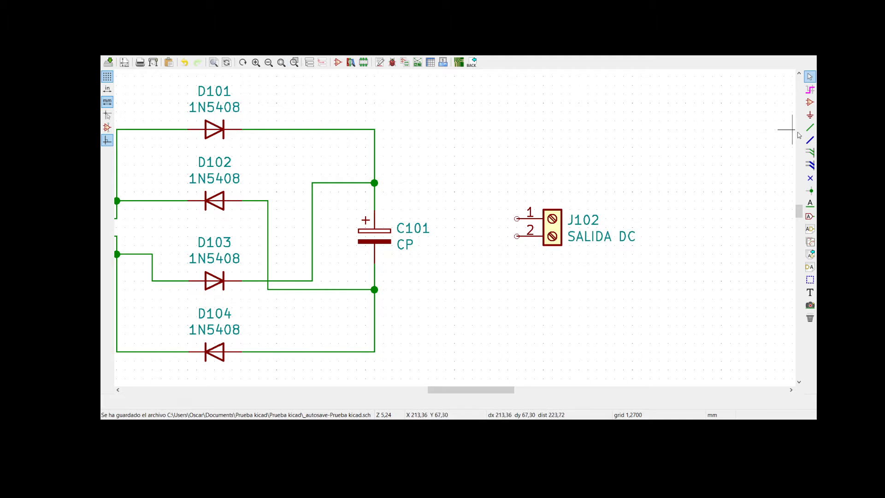
left_click(810, 127)
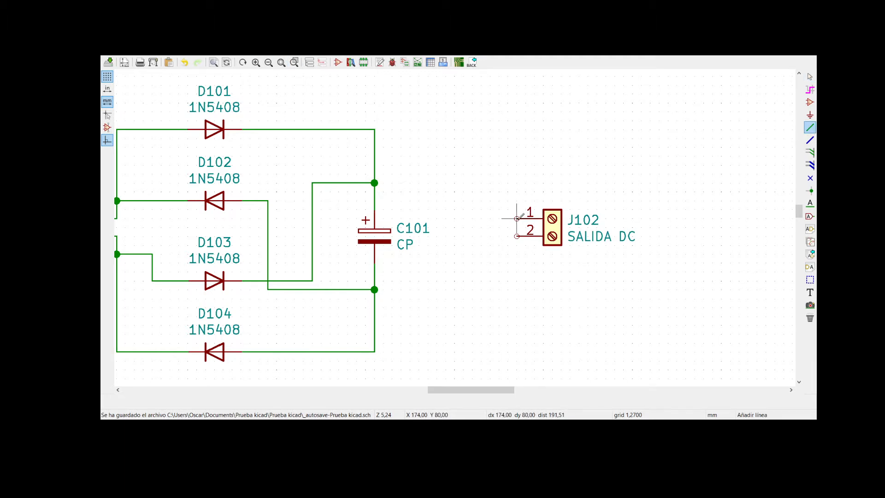
left_click(517, 219)
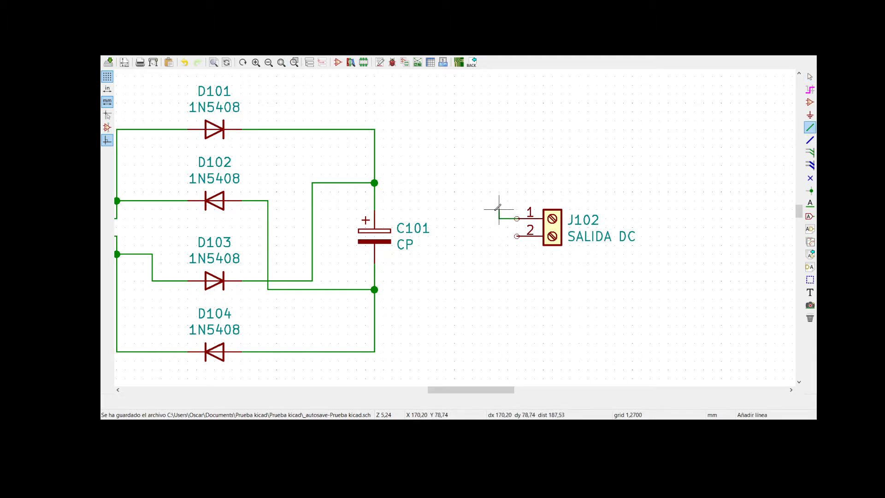
left_click(481, 183)
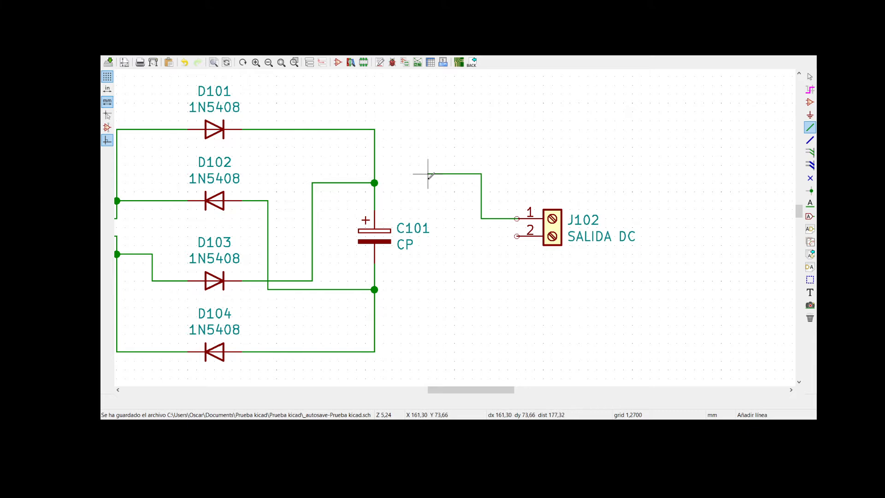
left_click(375, 201)
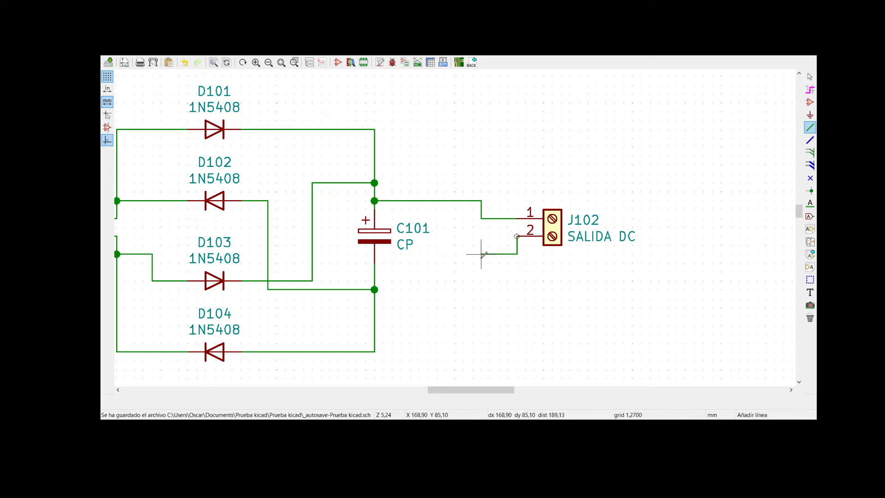
left_click(375, 272)
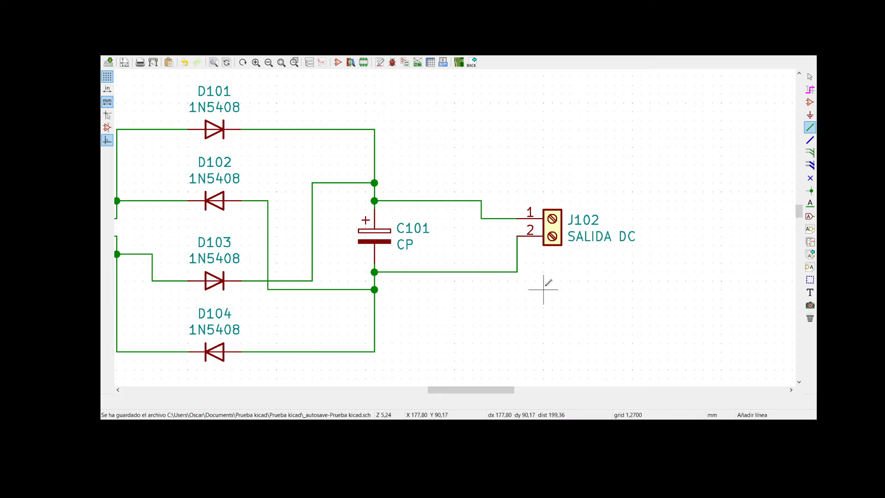
key("Escape")
- Open the update of the PCB from the schematic, check the listed changes and errors, and close it
mouse_move(484, 390)
left_mouse_down()
mouse_move(449, 391)
mouse_move(466, 391)
left_mouse_up()
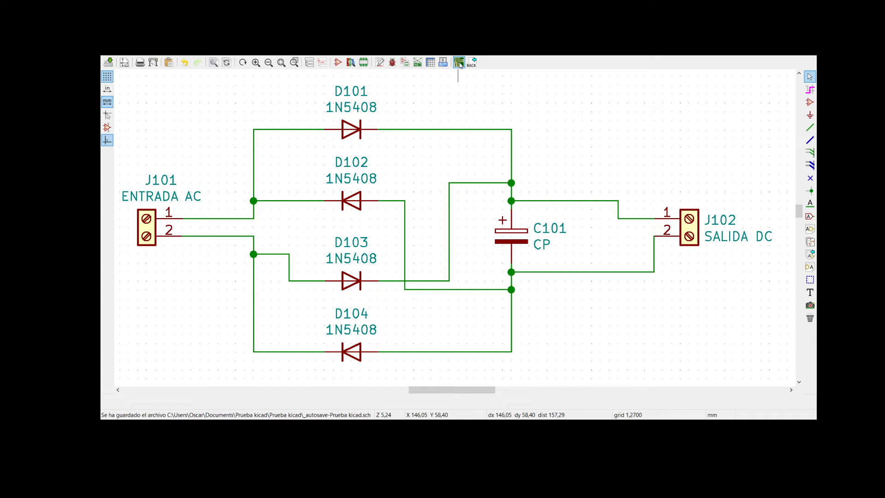
left_click(459, 65)
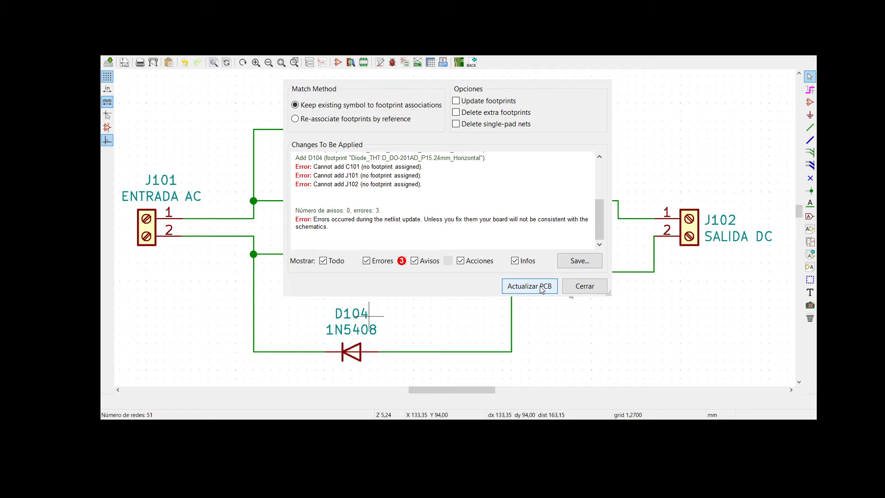
left_click(587, 290)
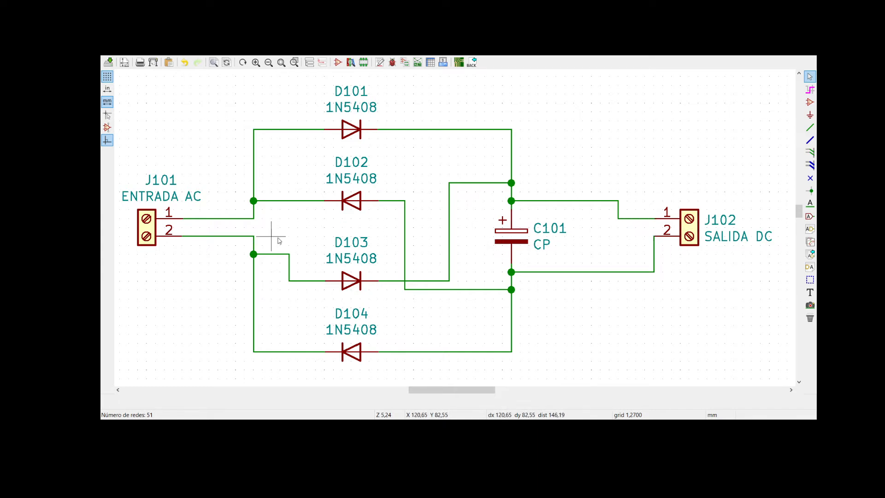
- Open the properties of screw terminal J101 and bring up the footprint library browser for its footprint field
left_click(147, 227)
double_click(146, 227)
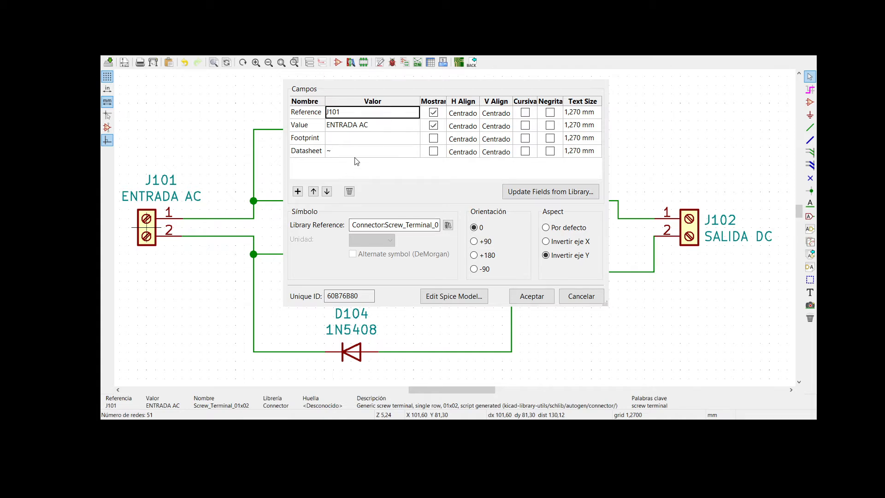
left_click(317, 140)
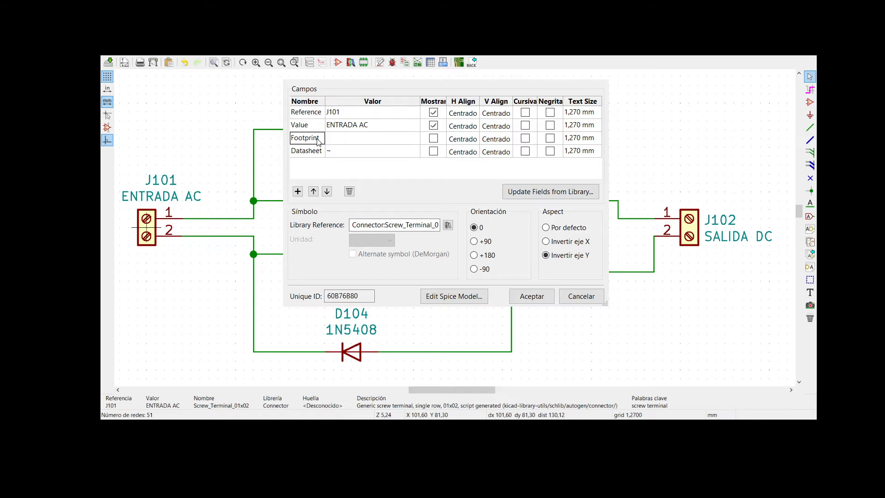
left_click(409, 144)
left_click(414, 138)
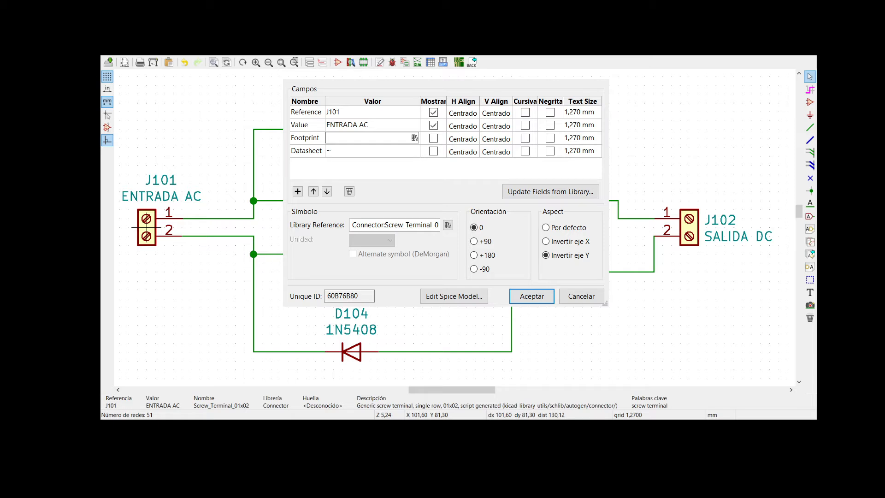
key("alt+Tab")
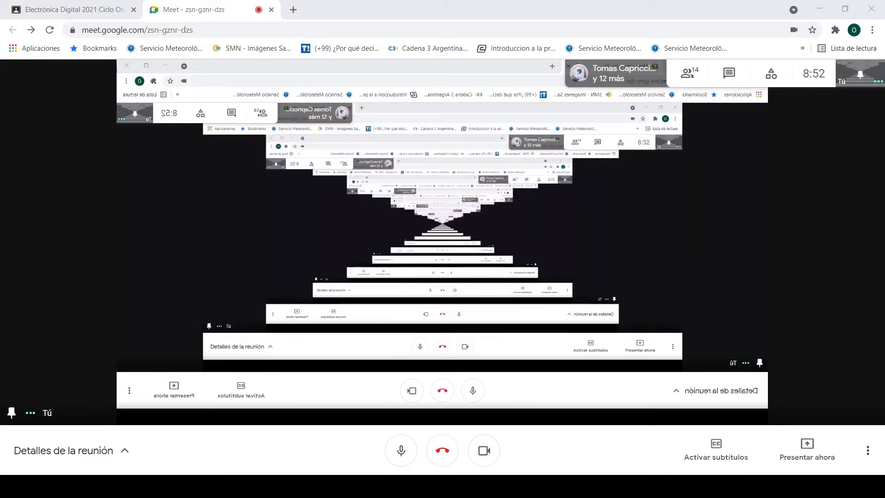
key("alt+Tab")
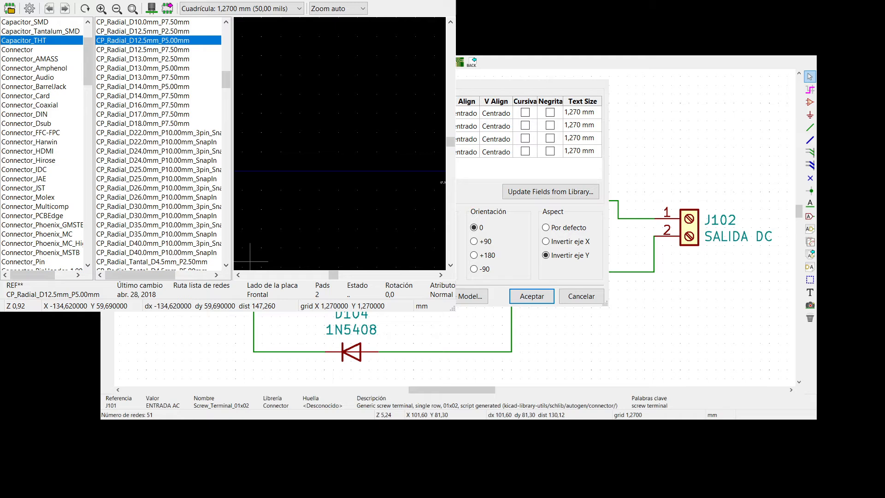
left_click_drag(221, 1, 369, 73)
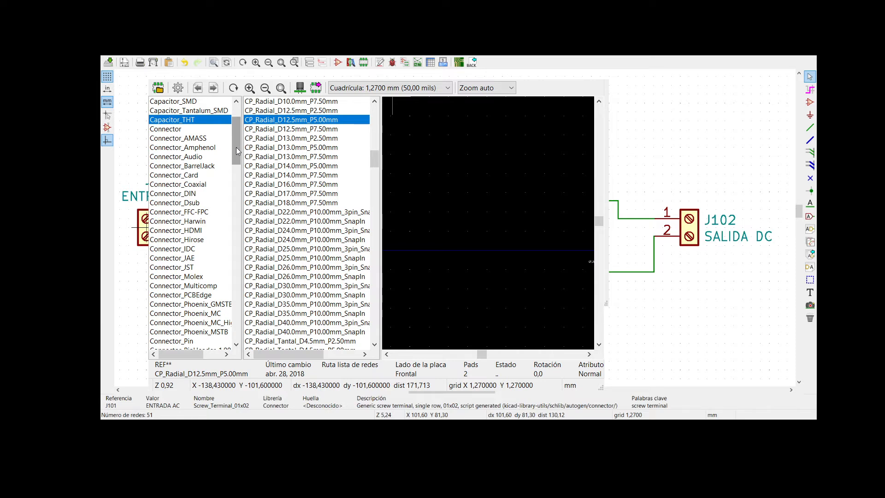
- Preview footprints in the Connector_Amphenol and Connector_Audio libraries to look for one suited to J101
scroll(236, 147, "down", 1)
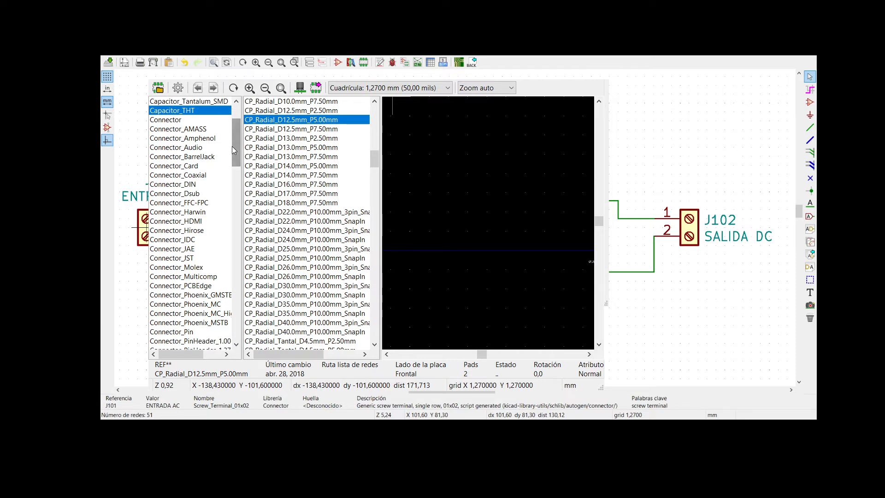
left_click(201, 141)
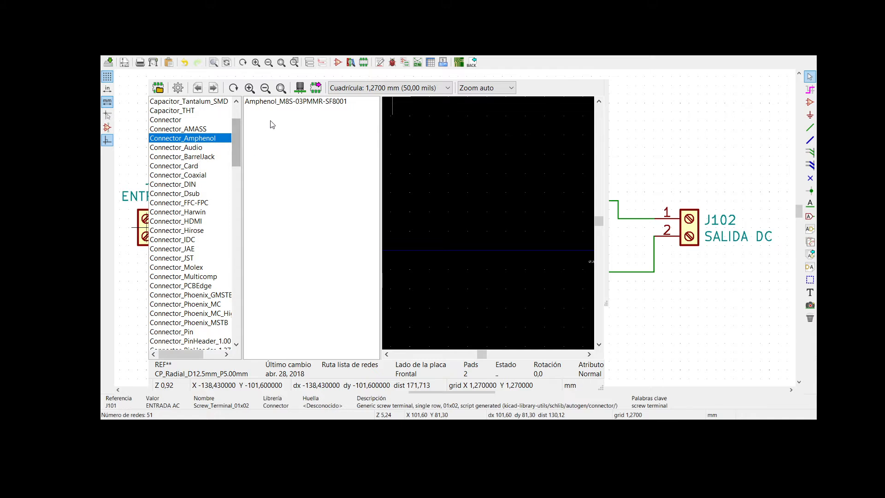
left_click(283, 102)
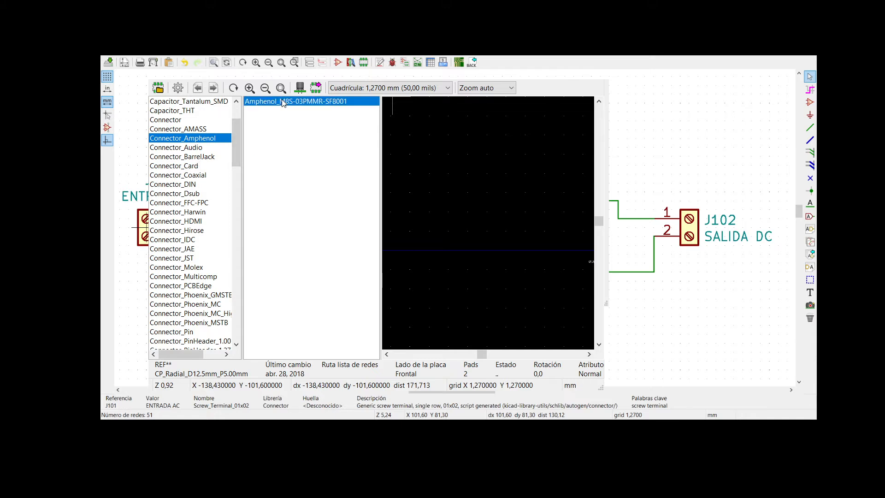
left_click(178, 149)
left_click(259, 175)
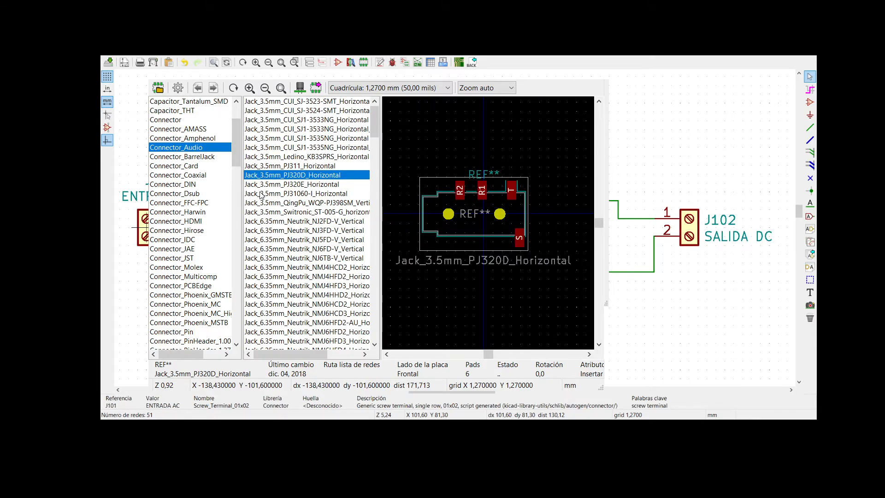
left_click(262, 194)
left_click(262, 222)
left_click(261, 249)
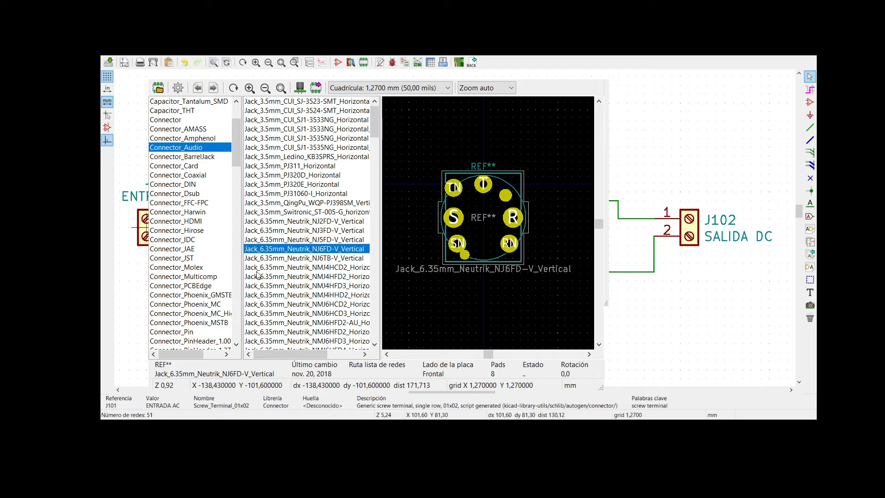
left_click(258, 269)
left_click(256, 129)
left_click(260, 120)
left_click(268, 175)
left_click(263, 230)
left_click(265, 277)
left_click(268, 304)
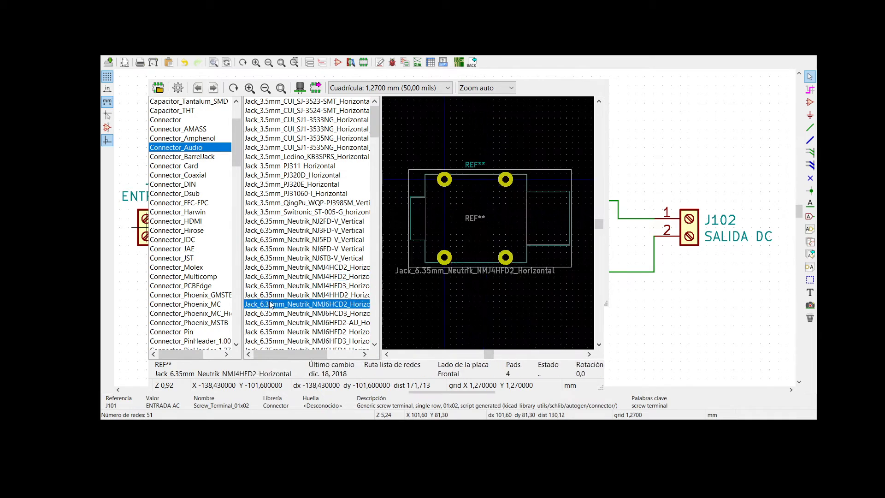
left_click(269, 322)
- Check the FFC-FPC, Card, Dsub and HDMI connector libraries and preview the HDMI_Micro-D_Molex_46765 2x0x and 1x01 footprints for J101
left_click(177, 205)
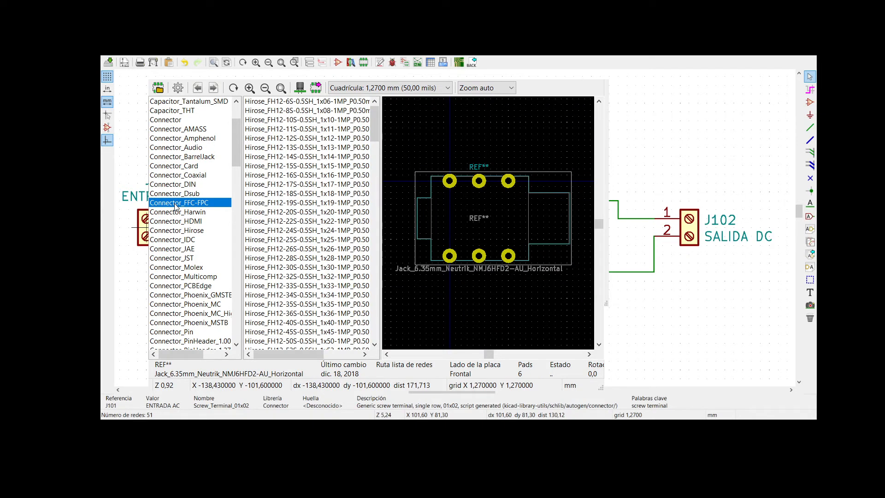
left_click(168, 167)
left_click(175, 194)
left_click(180, 222)
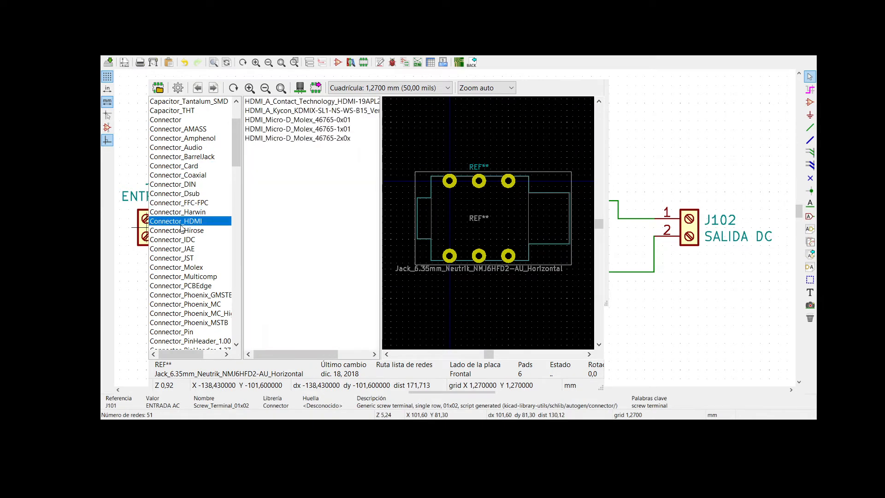
left_click(281, 139)
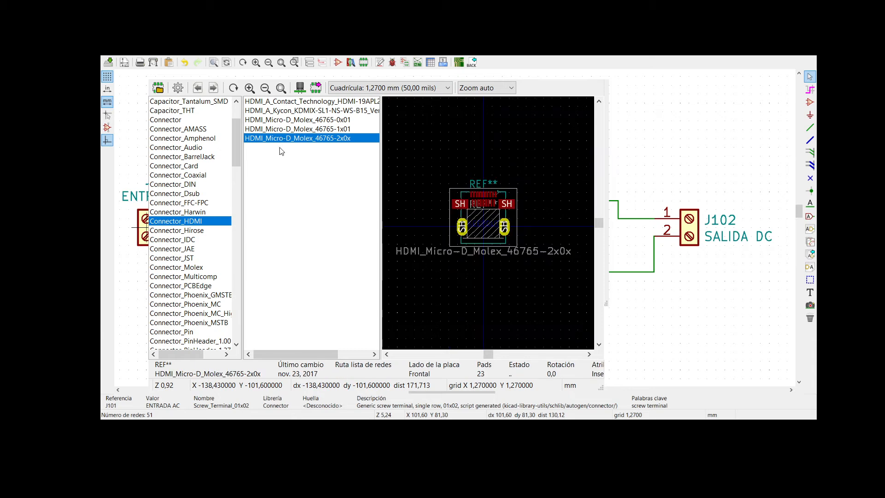
left_click(269, 129)
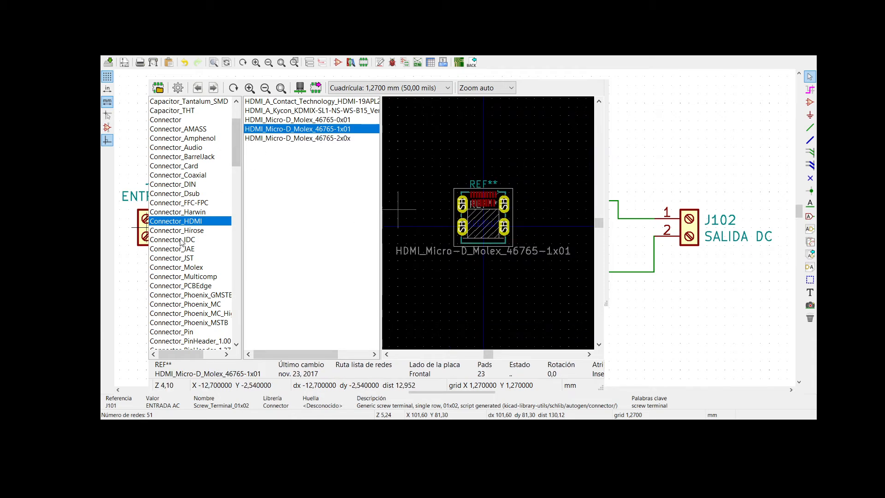
left_click(163, 269)
left_click(276, 261)
left_click(276, 213)
left_click(275, 185)
left_click(273, 158)
left_click(273, 239)
left_click(286, 287)
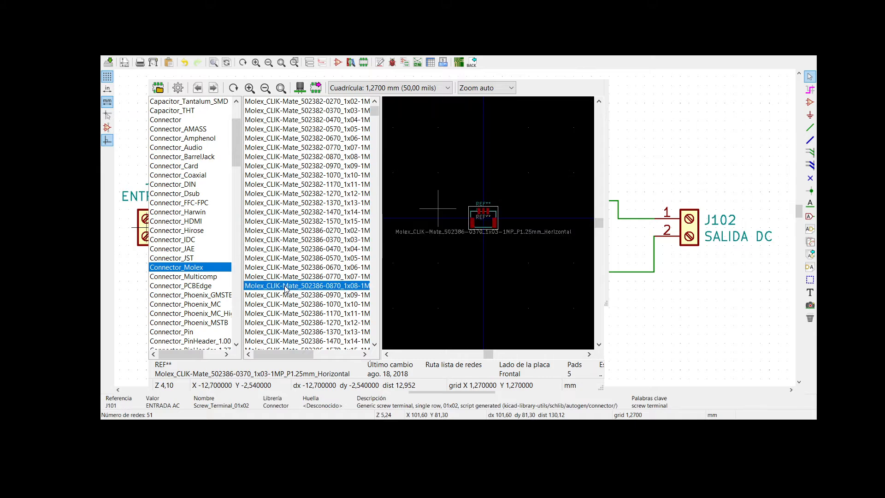
- Look through the connector libraries for a screw terminal footprint, checking the contents of Connector_PCBEdge, Connector and Connector_Audio
scroll(190, 298, "down", 2)
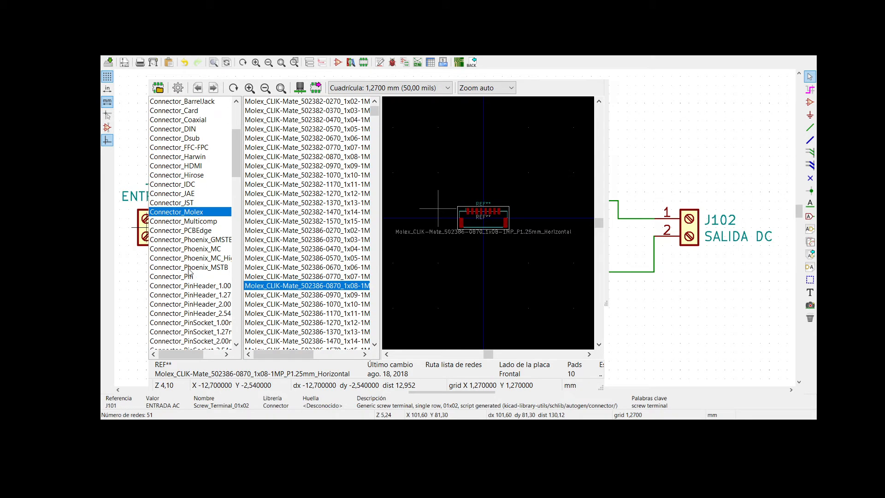
left_click(191, 231)
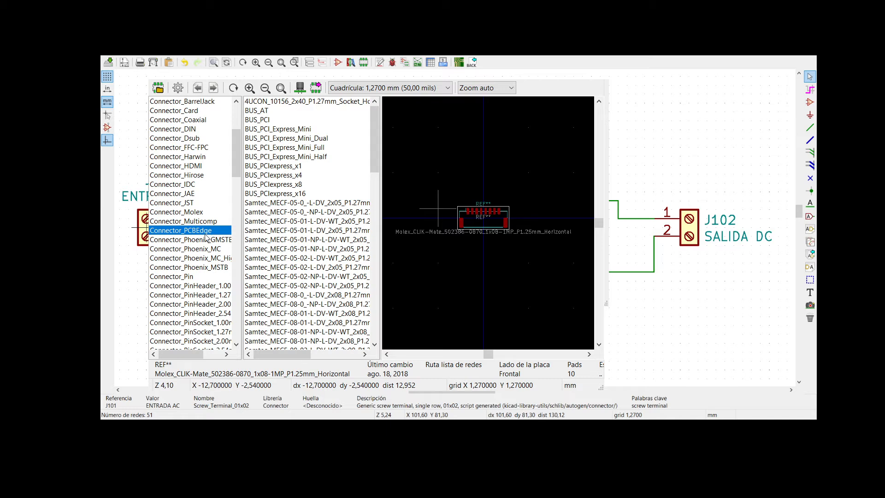
scroll(193, 254, "down", 1)
scroll(192, 254, "down", 4)
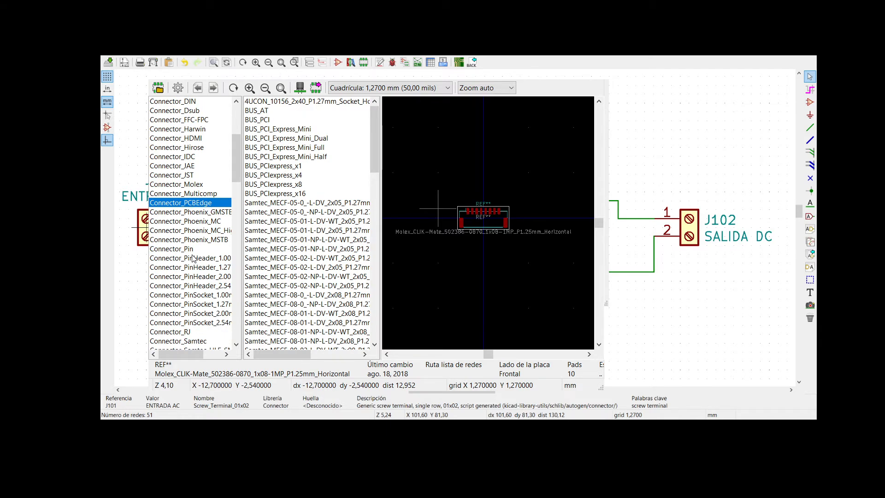
scroll(194, 257, "down", 2)
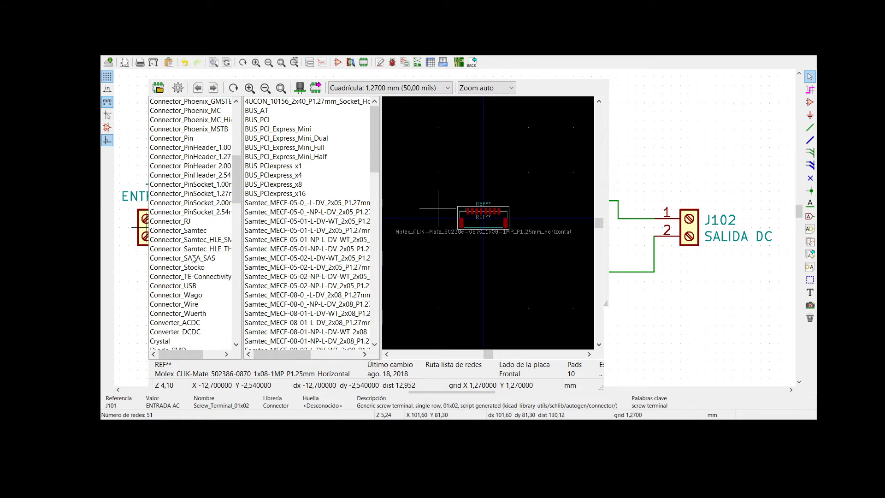
scroll(192, 259, "up", 3)
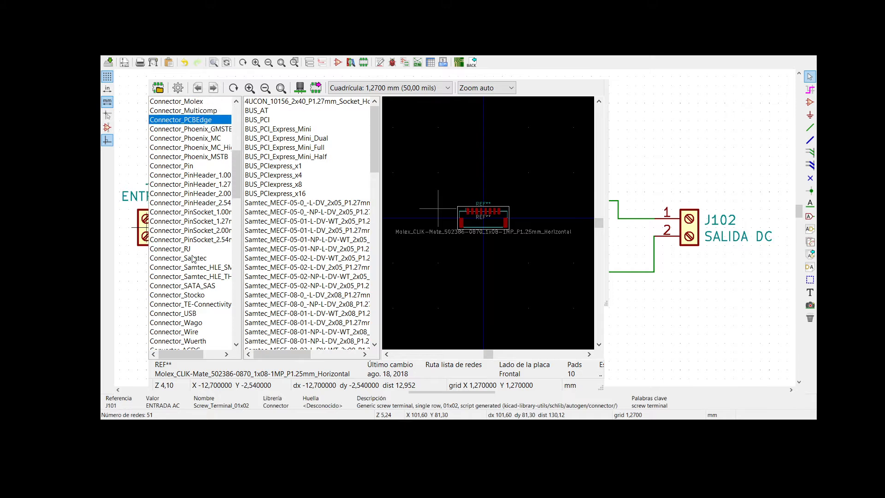
scroll(193, 260, "up", 6)
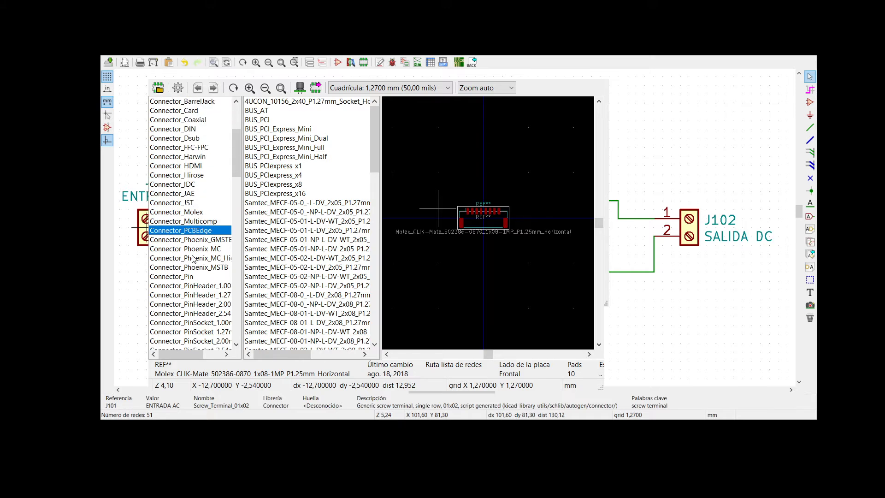
scroll(193, 259, "up", 1)
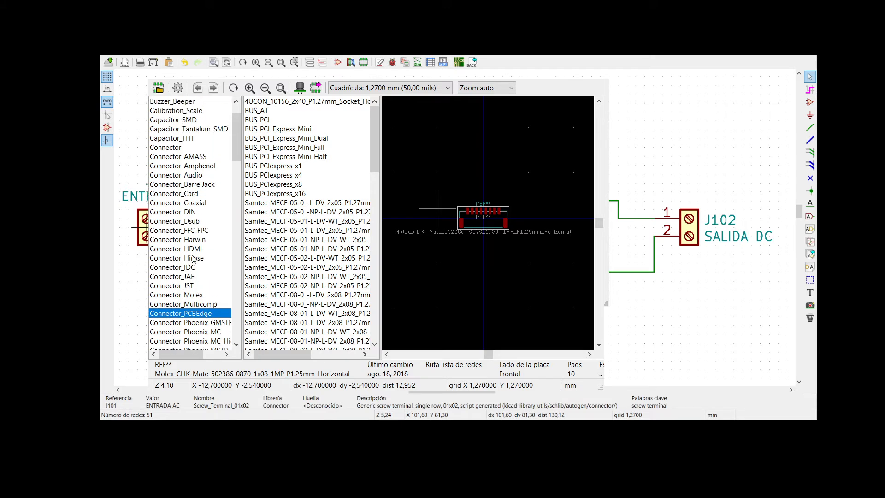
scroll(193, 259, "up", 2)
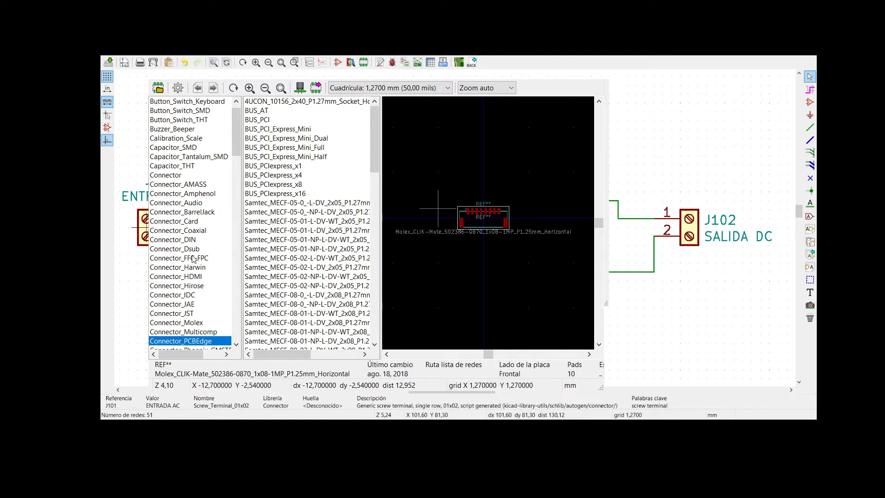
left_click(169, 176)
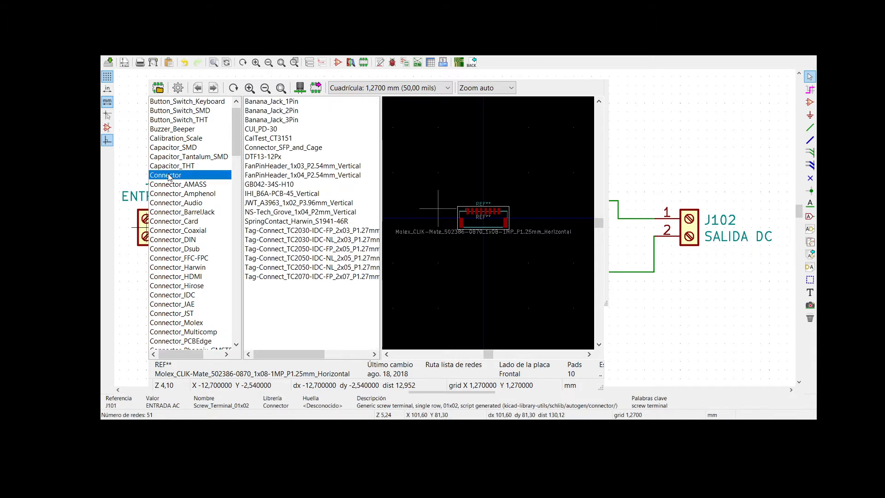
left_click(173, 203)
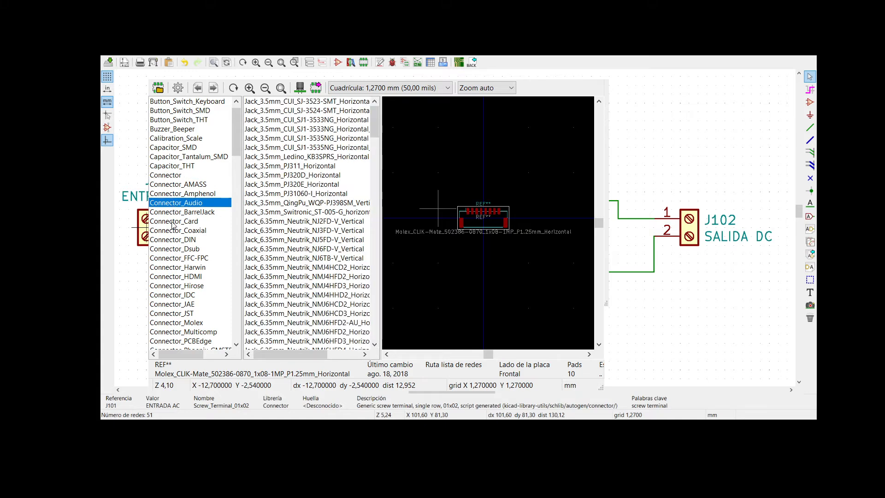
- Examine the footprint lists of Connector_Pin and the 1.00 mm pin header library through to the 2x40 headers
scroll(186, 262, "down", 2)
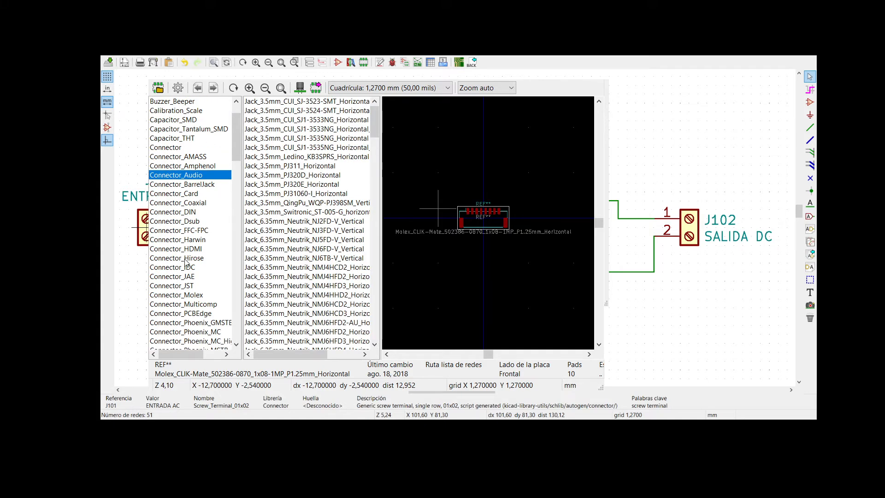
scroll(186, 262, "down", 2)
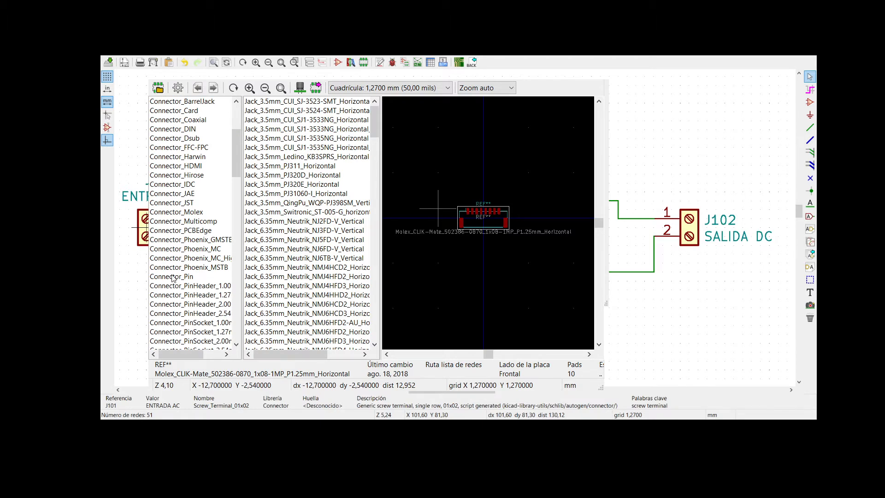
left_click(173, 277)
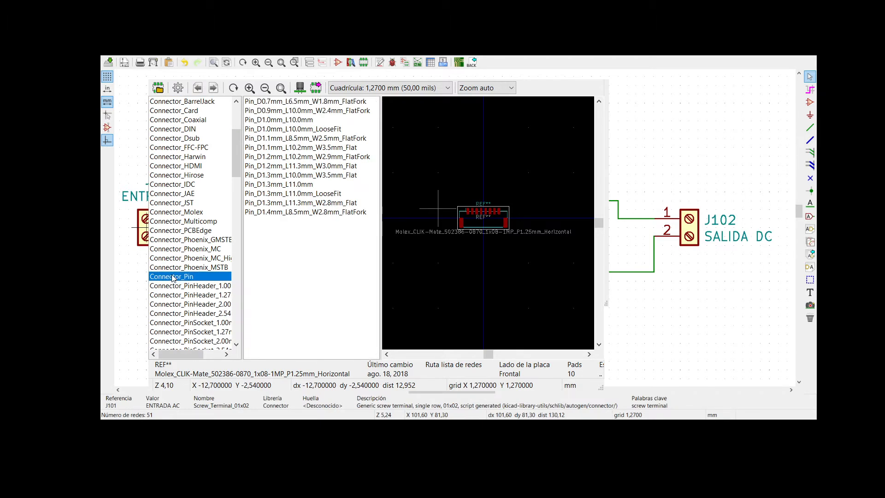
left_click(186, 286)
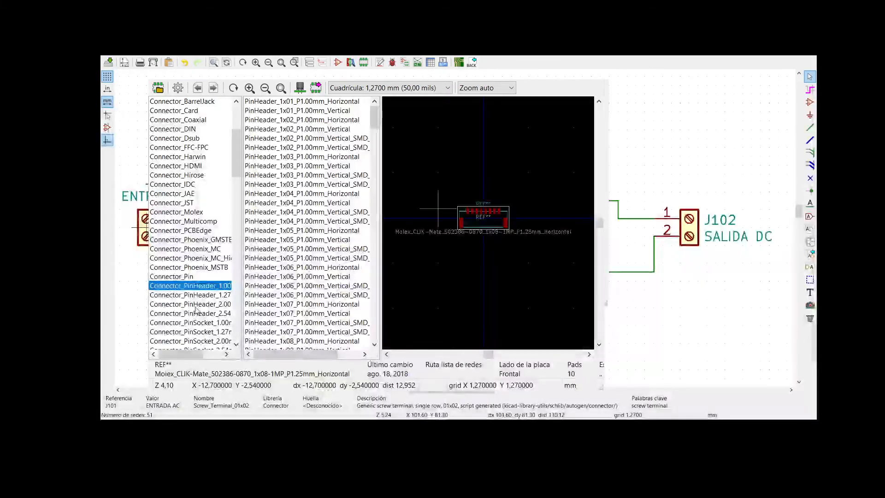
scroll(297, 257, "down", 5)
scroll(296, 257, "down", 4)
left_click_drag(376, 170, 376, 328)
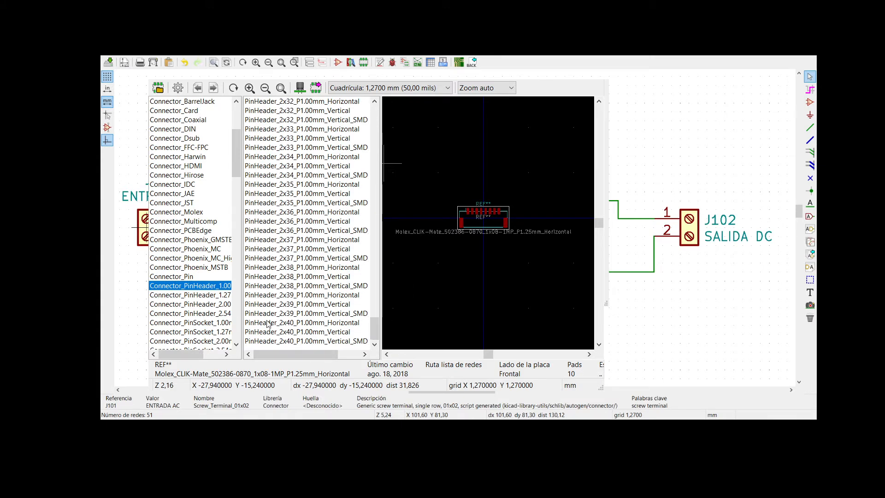
- Check the 2.54 mm pin socket, RJ, Samtec, Samtec_HLE and SATA_SAS connector libraries for a footprint suited to J101
scroll(185, 309, "down", 1)
scroll(185, 308, "down", 1)
scroll(180, 298, "down", 3)
scroll(180, 299, "down", 1)
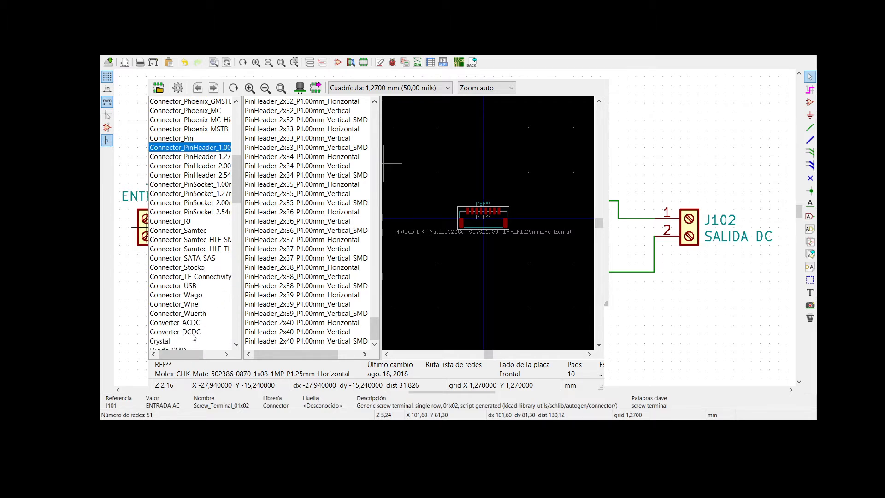
scroll(193, 339, "down", 2)
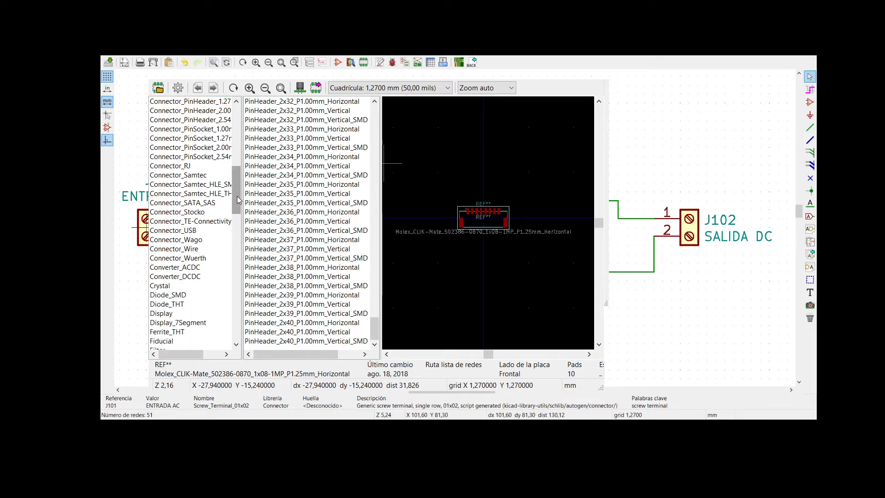
left_click_drag(237, 203, 238, 197)
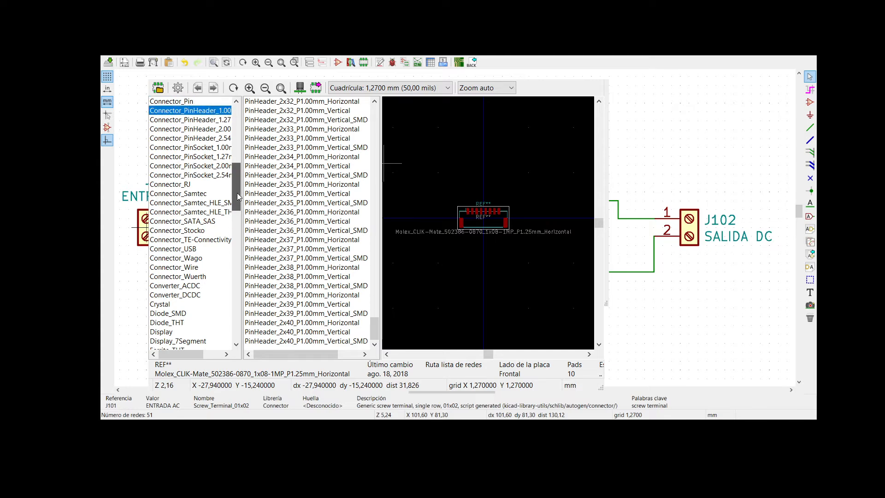
left_click(210, 176)
left_click(186, 186)
left_click(184, 195)
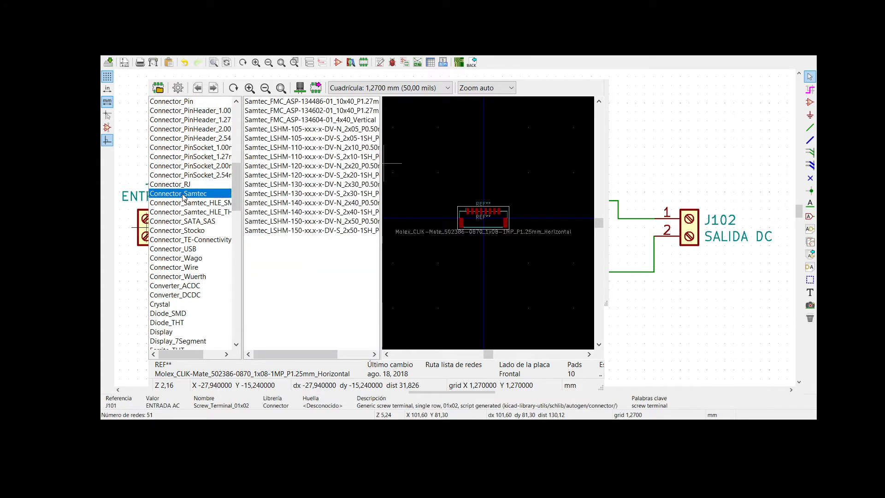
left_click(187, 204)
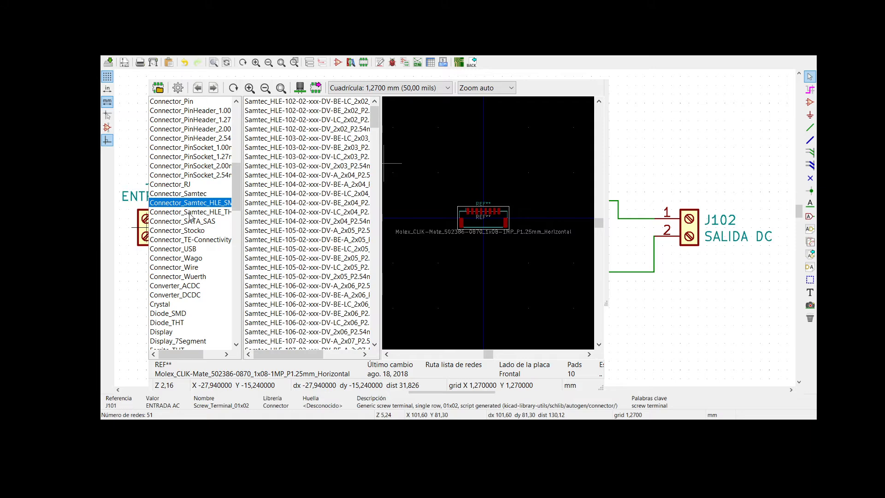
left_click(190, 213)
left_click(191, 221)
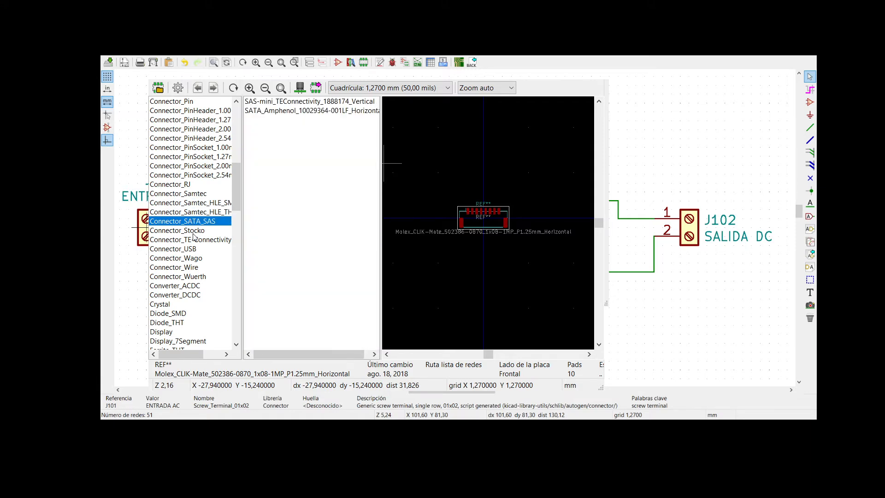
- Check the Stocko, TE-Connectivity, USB, Wago, Wire and Wuerth connector libraries for a footprint suited to J101
left_click(191, 230)
left_click(191, 240)
left_click(190, 249)
left_click(190, 258)
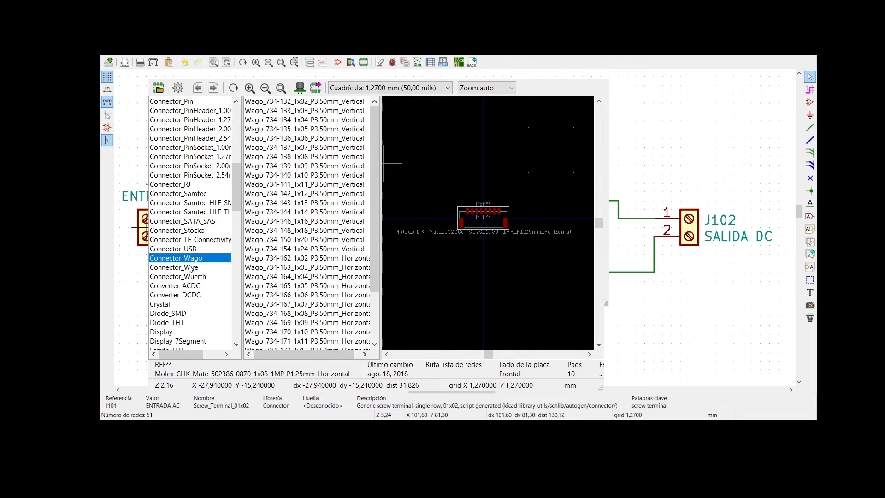
left_click(191, 267)
left_click(191, 276)
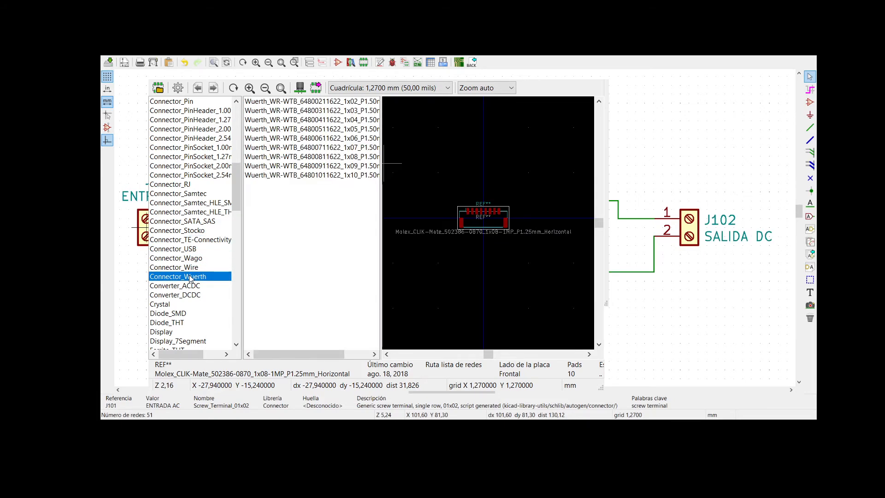
- Recheck the connector footprint libraries from Connector and Connector_AMASS through Audio, Card and DIN for a screw terminal
scroll(239, 195, "up", 3)
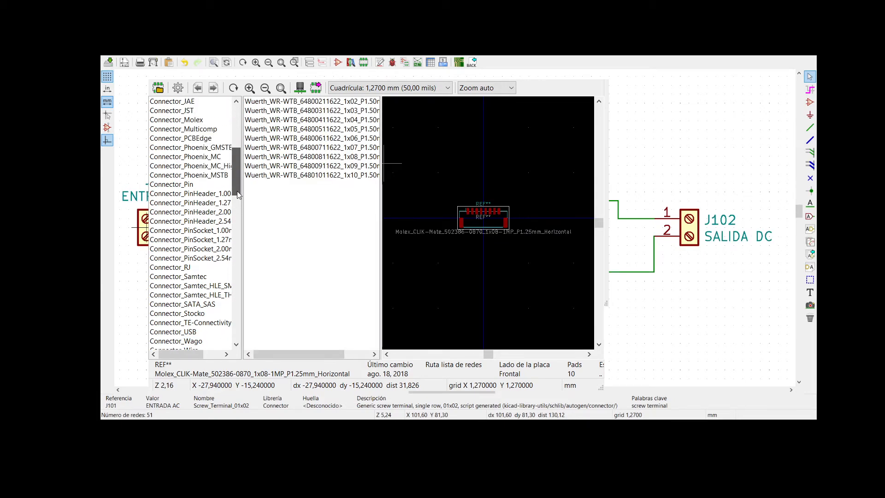
left_click_drag(239, 195, 240, 168)
scroll(231, 170, "up", 2)
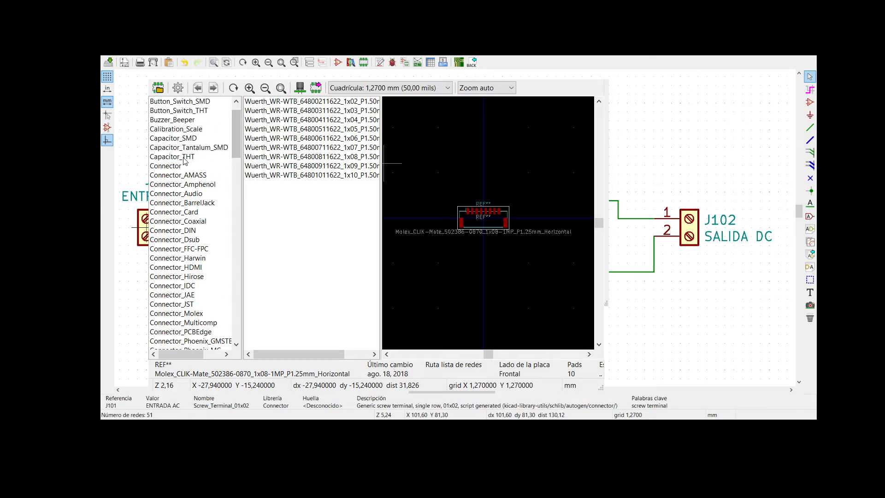
scroll(232, 113, "up", 1)
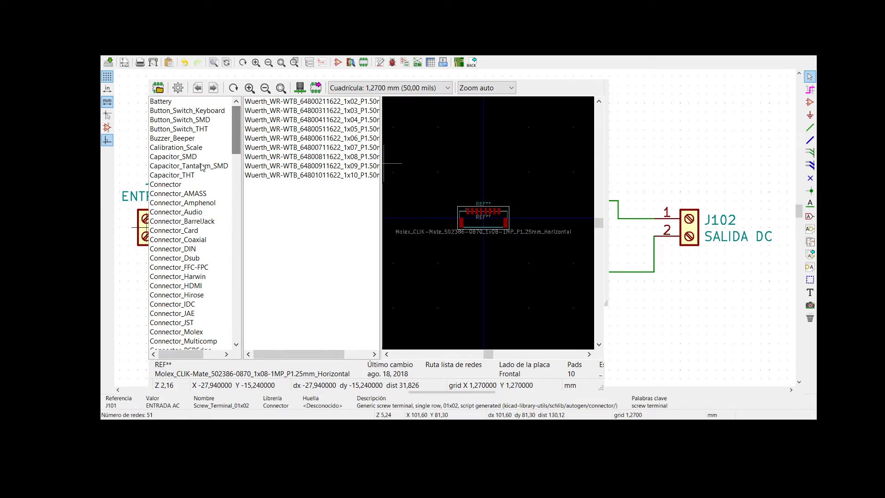
left_click(164, 184)
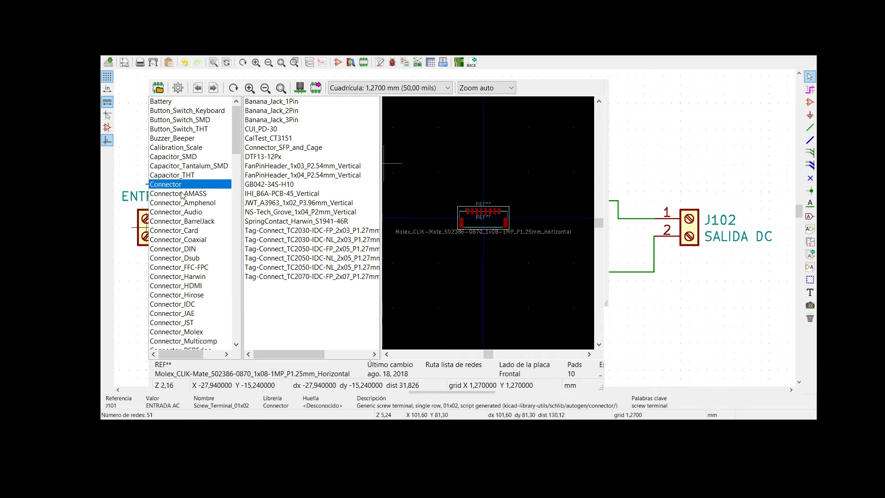
left_click(183, 194)
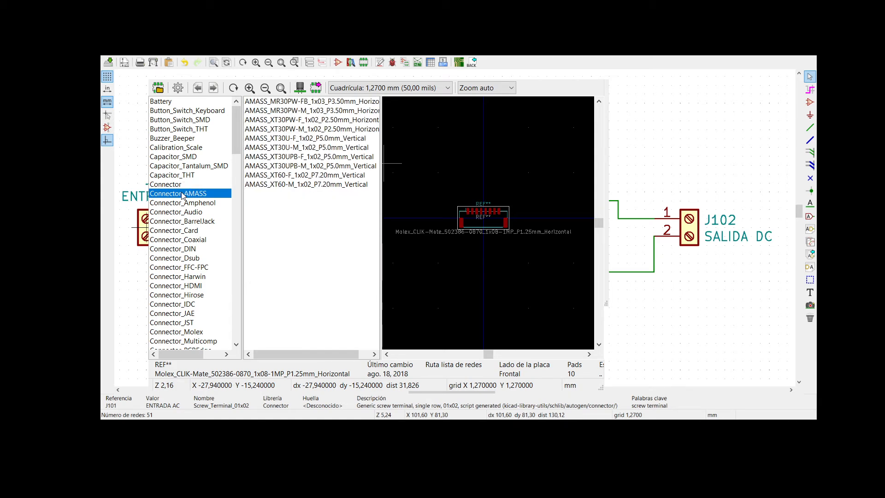
key("Down")
key("Down")
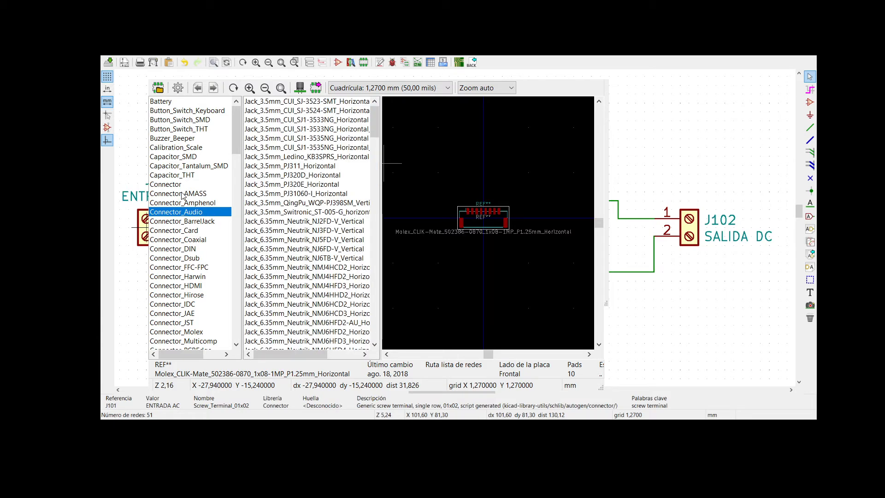
key("Down")
key("Down")
key("Down")
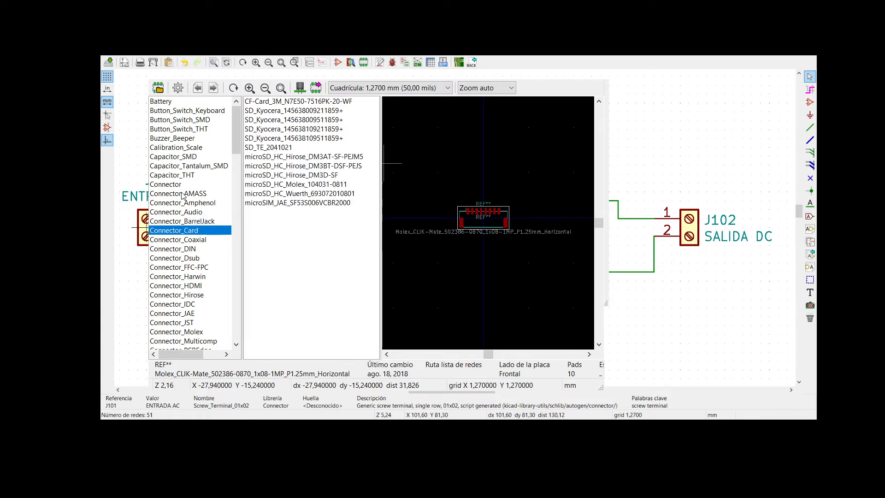
key("Down")
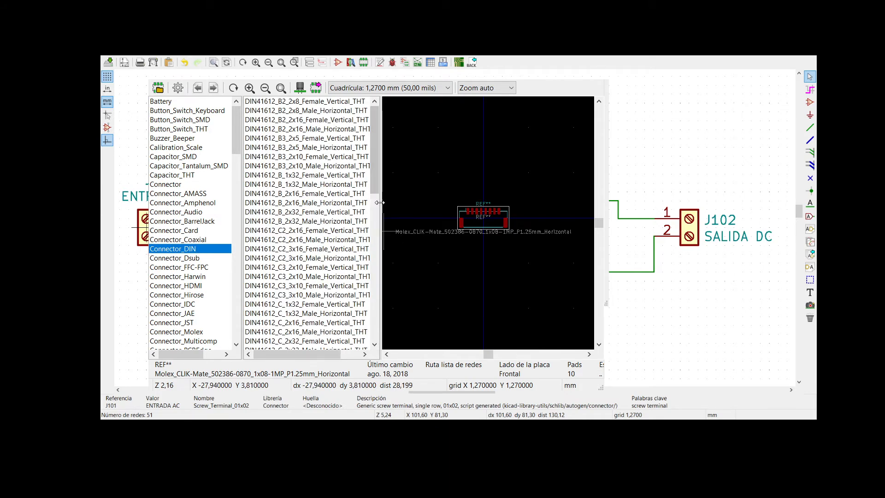
- Widen the footprint name list and check the connector libraries from DIN and Dsub through Harwin, IDC and JST to PCBEdge
left_click_drag(381, 206, 429, 203)
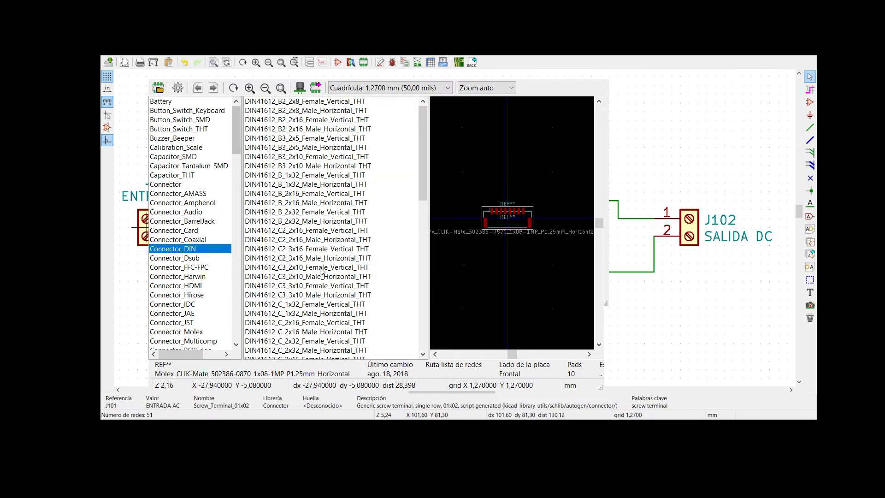
scroll(324, 295, "down", 4)
left_click(196, 258)
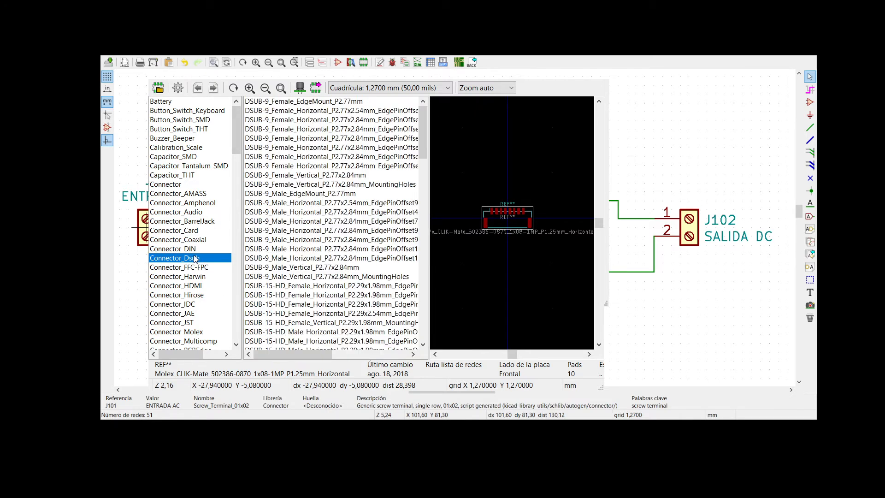
key("Down")
key("Down")
key("Down")
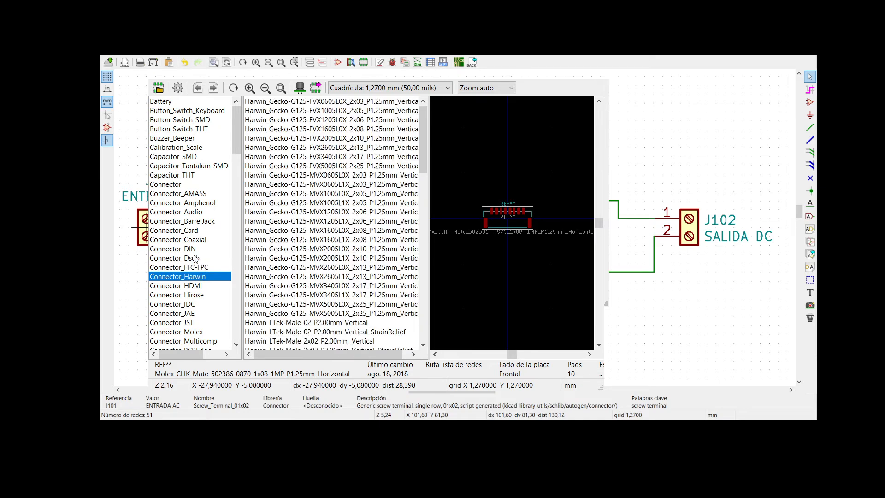
key("Down")
key("Down")
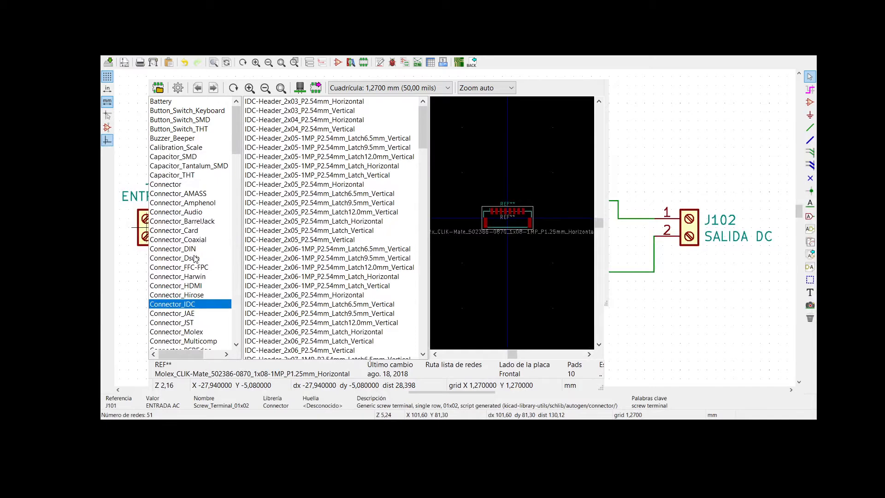
key("Down")
key("Down")
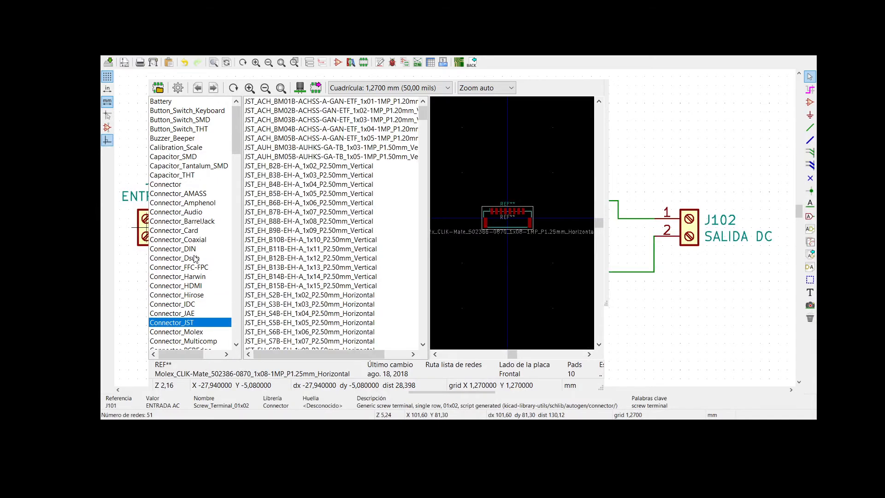
key("Down")
key("Down")
key("Down")
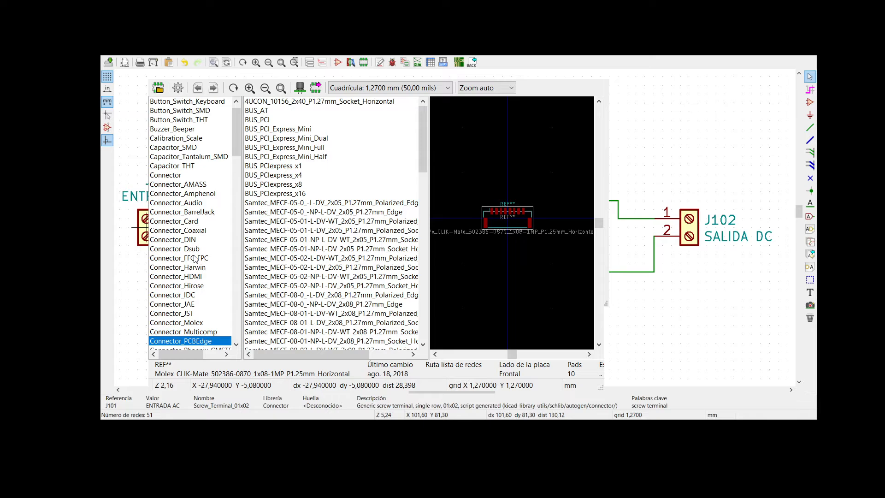
- Preview the molex_EDGELOCK 2-CKT, 4-CKT, 6-CKT and 8-CKT footprints at the end of the Connector_PCBEdge library
scroll(324, 296, "down", 15)
scroll(324, 296, "down", 5)
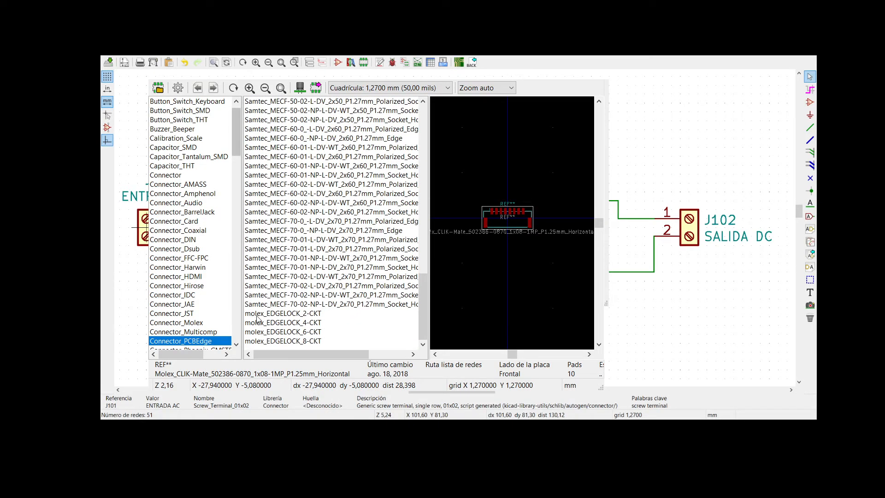
left_click(264, 314)
left_click(275, 323)
left_click(276, 332)
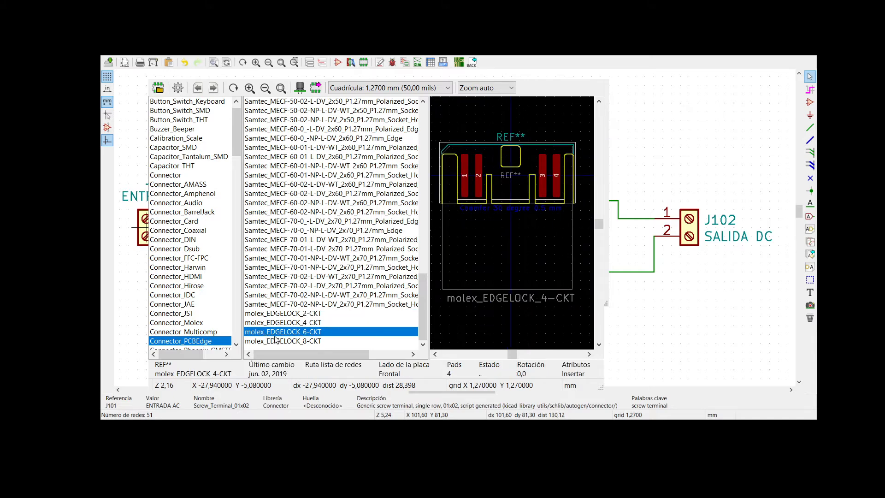
left_click(281, 342)
- Check the Phoenix GMSTB, MC, MC_High and MSTB connector libraries for a footprint suited to J101
left_click(236, 344)
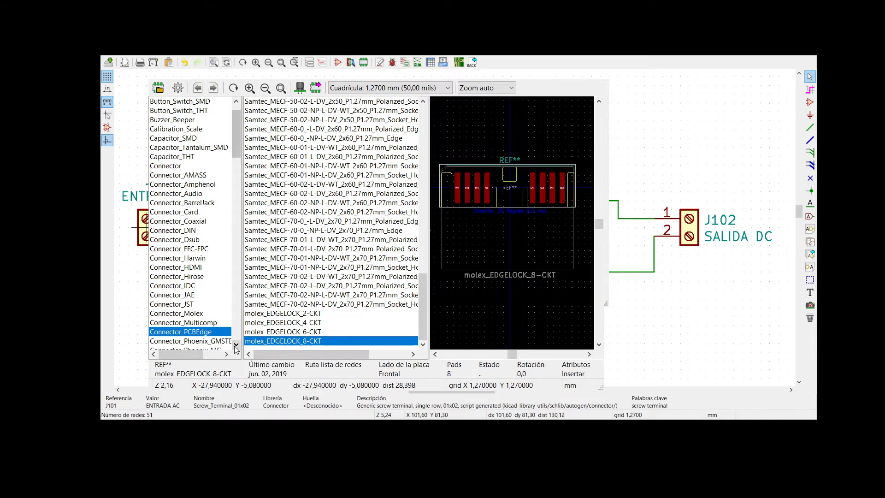
left_click(236, 344)
left_click(208, 295)
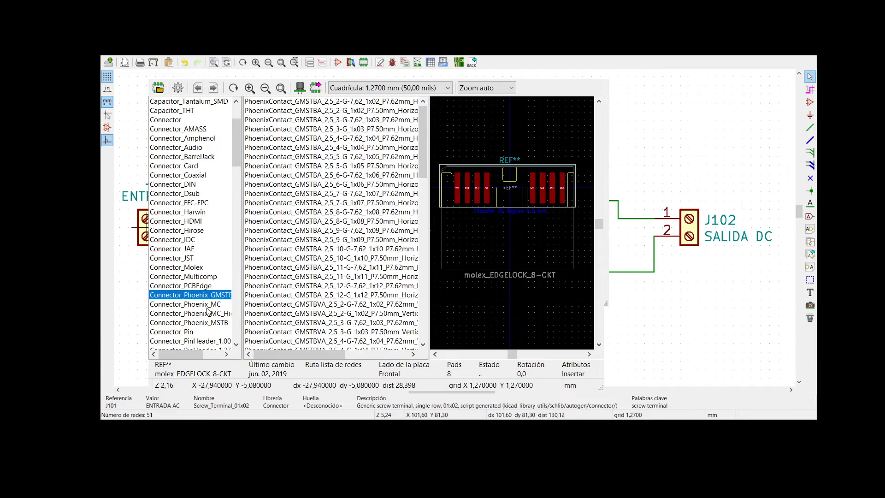
left_click(208, 305)
left_click(203, 316)
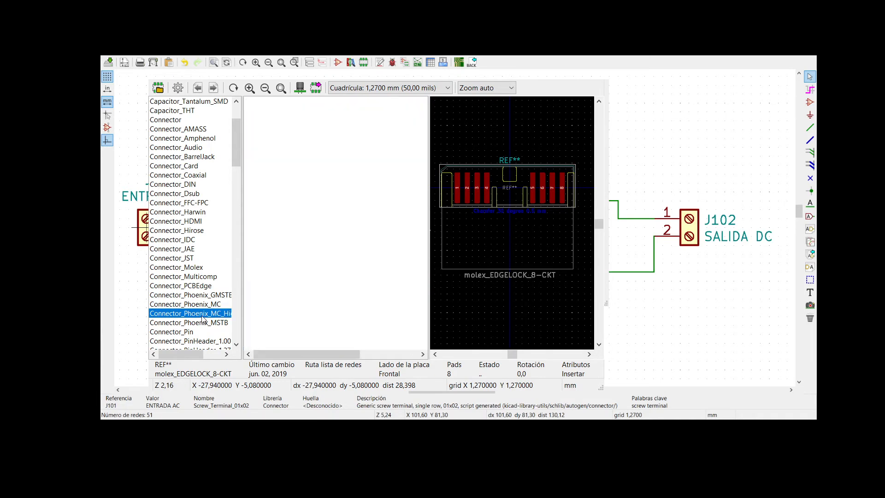
left_click(200, 323)
- Look through the 1.00 mm pin header library and preview PinHeader_1x10_P1.00mm_Vertical
left_click(198, 342)
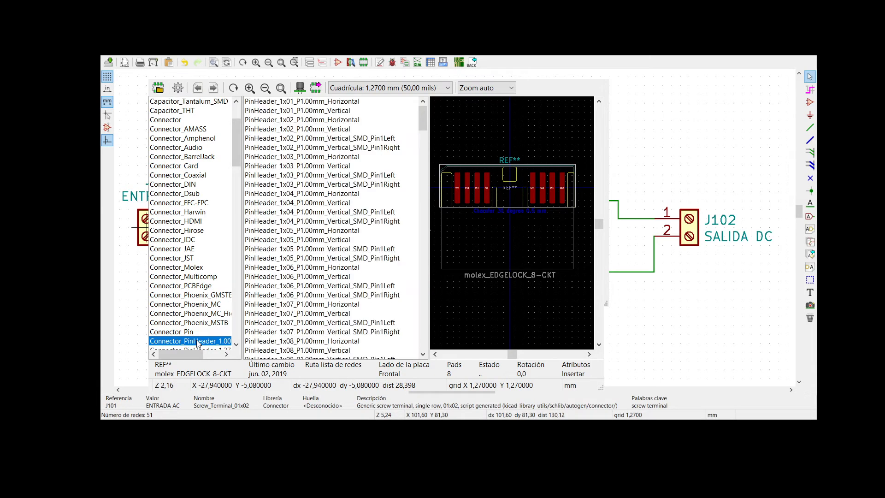
scroll(291, 313, "down", 5)
left_click(304, 285)
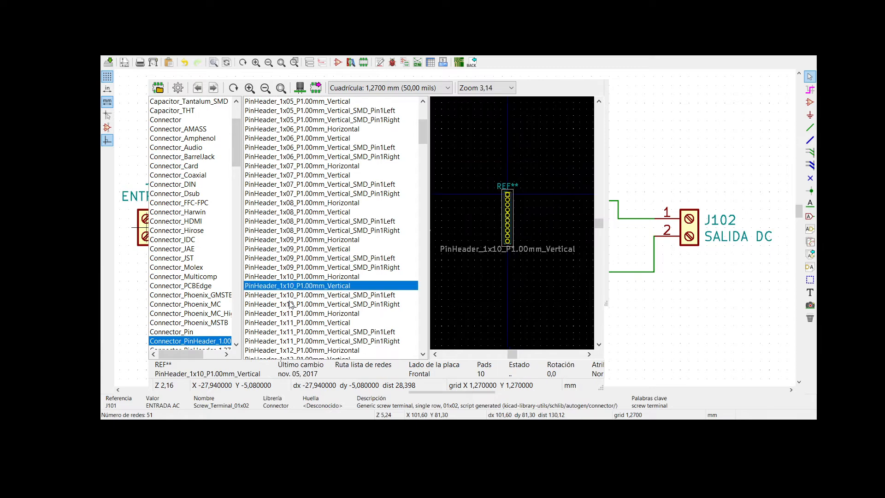
scroll(215, 295, "down", 4)
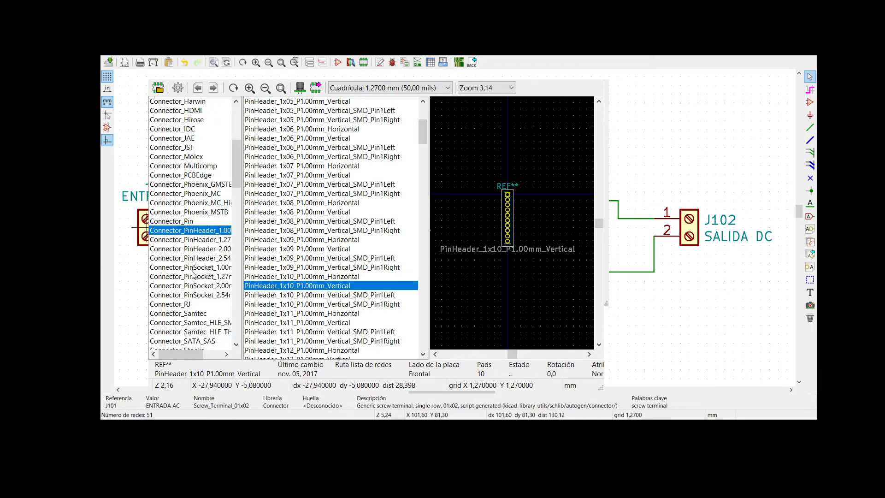
- Check the 1.27, 2.00 and 2.54 mm pin header libraries, the pin socket libraries and Connector_RJ
left_click(190, 241)
key("Down")
key("Down")
key("Down")
key("Down")
key("Down")
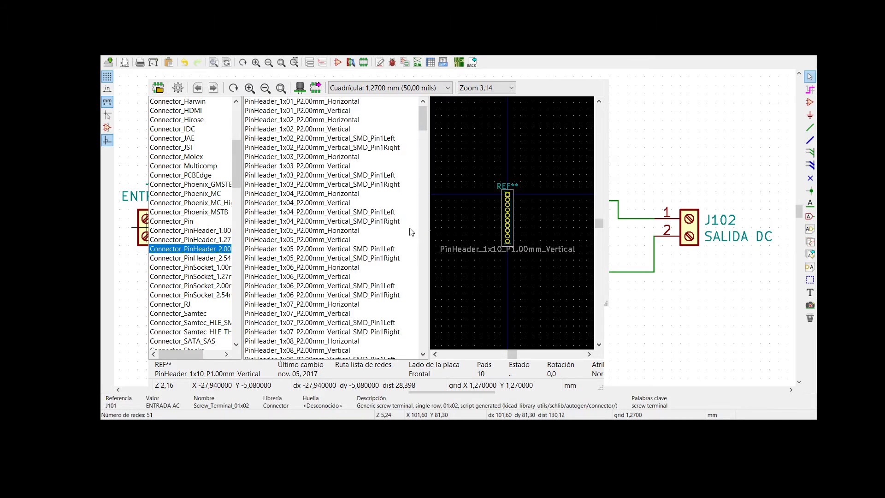
key("Down")
key("Down")
key("Down")
key("Up")
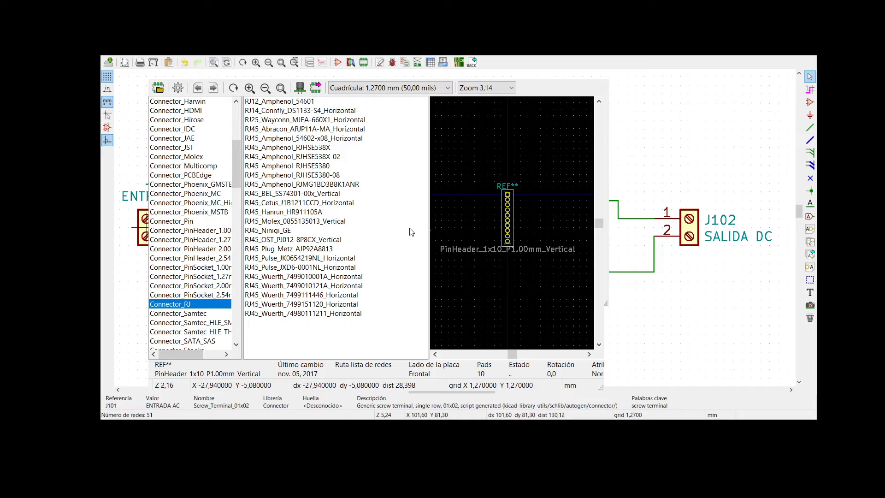
- Check the connector libraries from Samtec through SATA_SAS, Stocko and USB to Wago for a screw terminal footprint
key("Down")
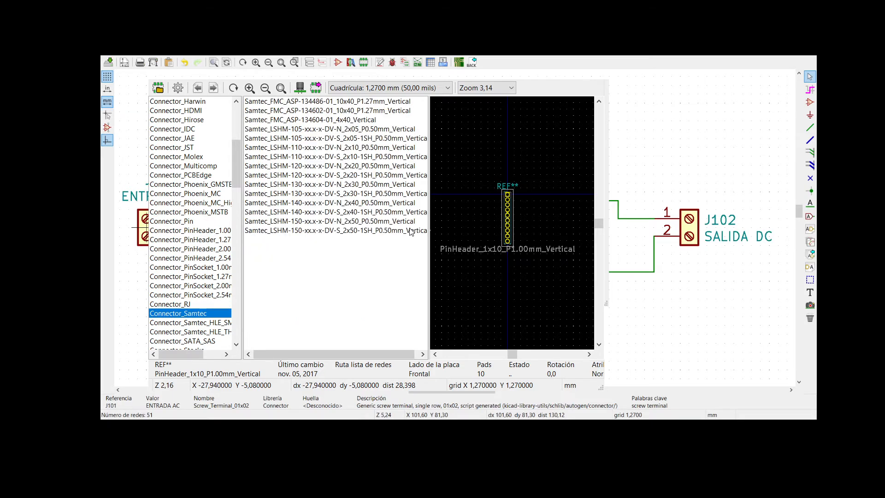
key("Down")
key("Down")
key("Down")
key("Down")
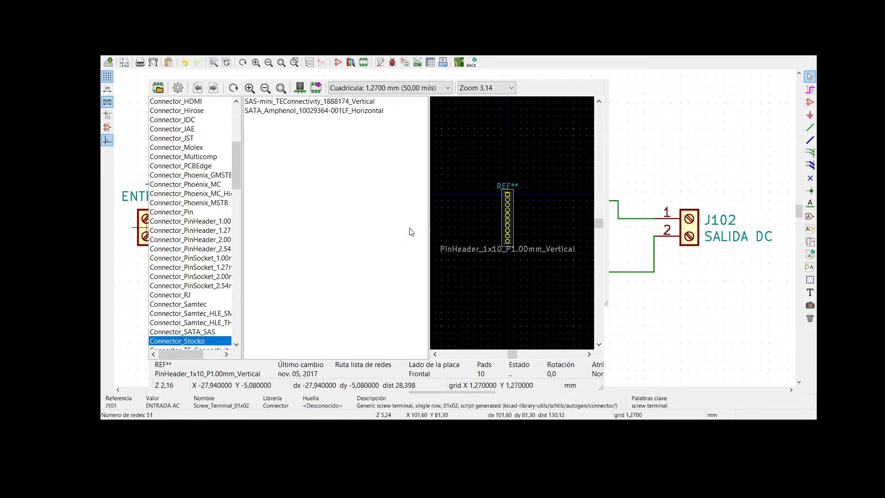
key("Down")
key("Down")
key("Down")
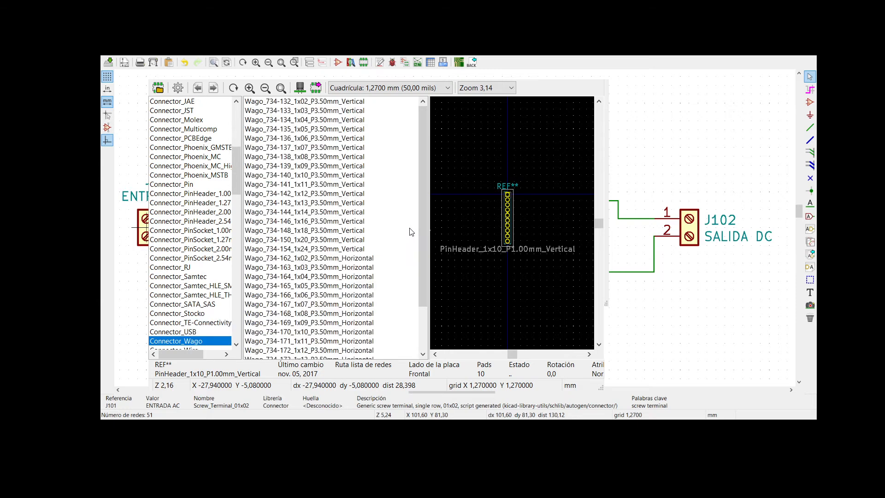
- Preview Wago_734-162_1x02_P3.50mm_Horizontal and look through the rest of the Connector_Wago footprints
left_click(411, 231)
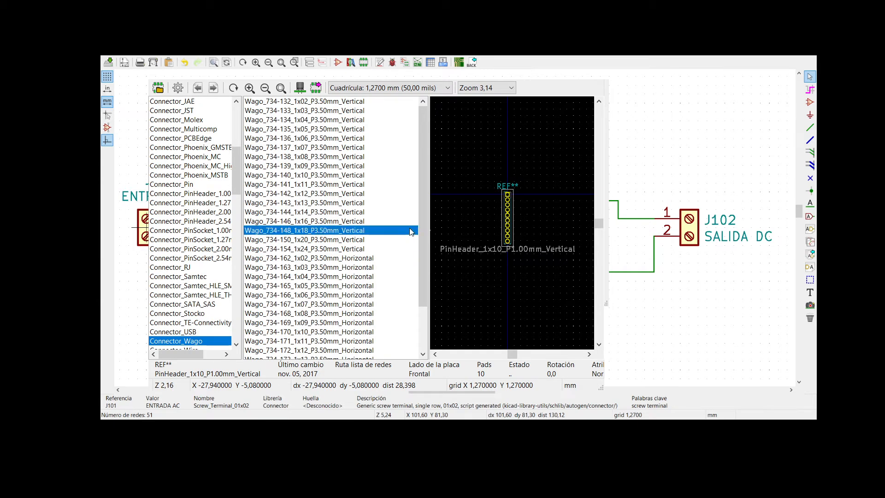
left_click(313, 258)
scroll(327, 313, "down", 1)
scroll(327, 314, "down", 1)
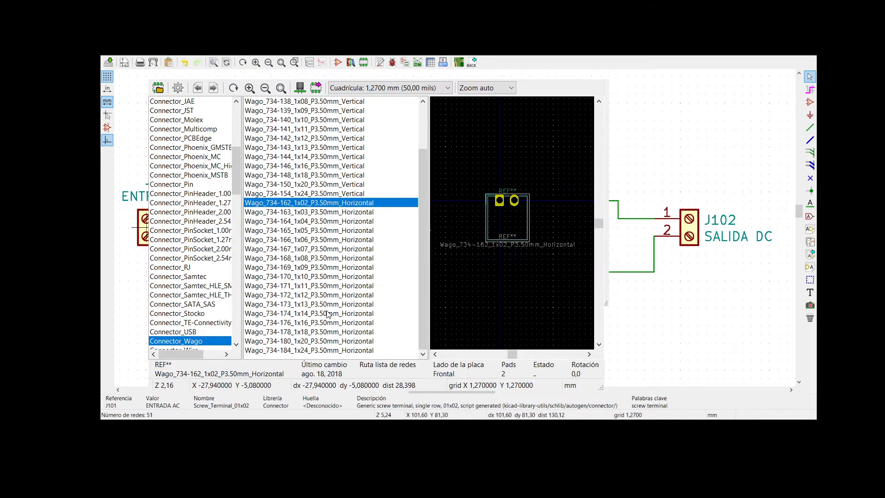
- Examine the SolderWire footprints in the Connector_Wire library
left_click(236, 344)
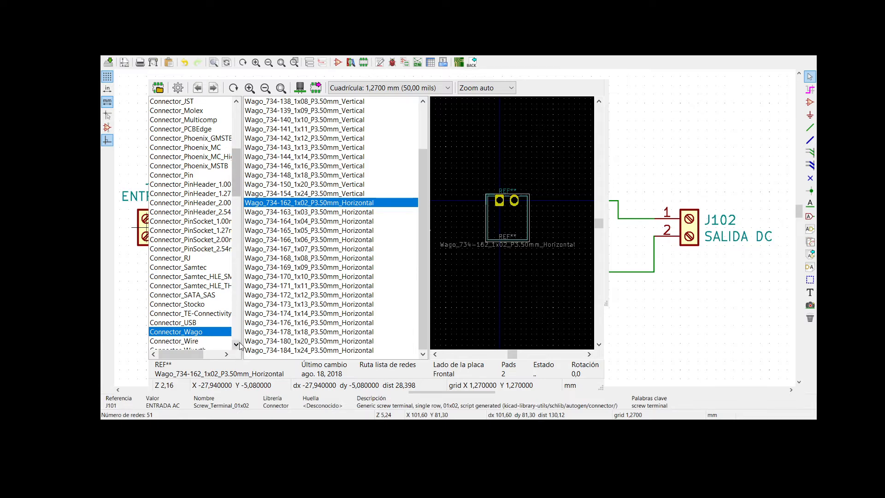
left_click(236, 344)
left_click(195, 314)
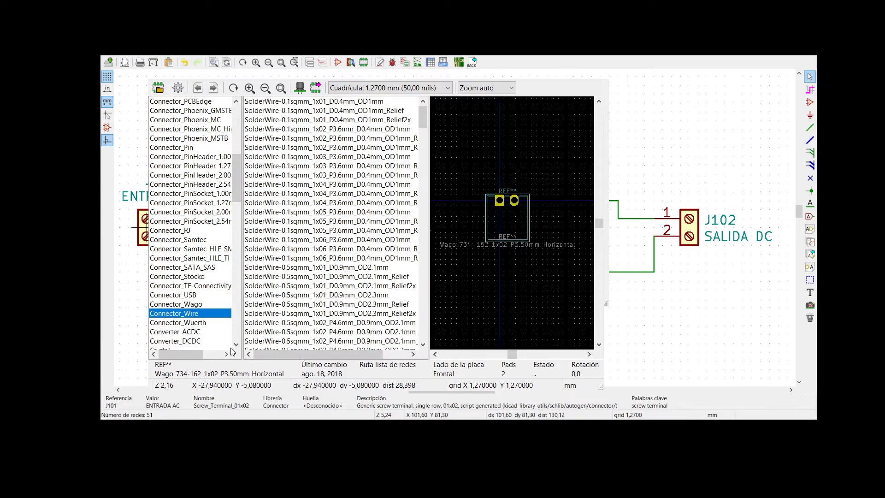
scroll(387, 290, "down", 15)
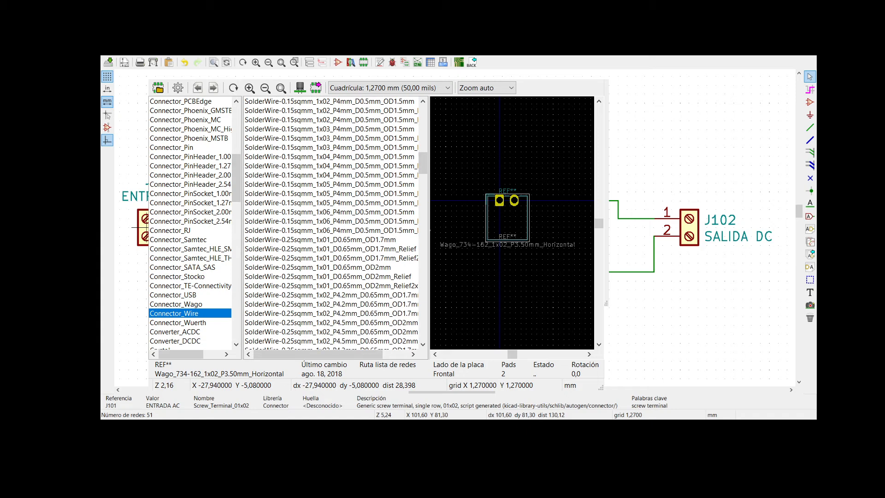
- Choose TerminalBlock_bornier-2_P5.08mm from the TerminalBlock library as J101's footprint
scroll(234, 342, "down", 2)
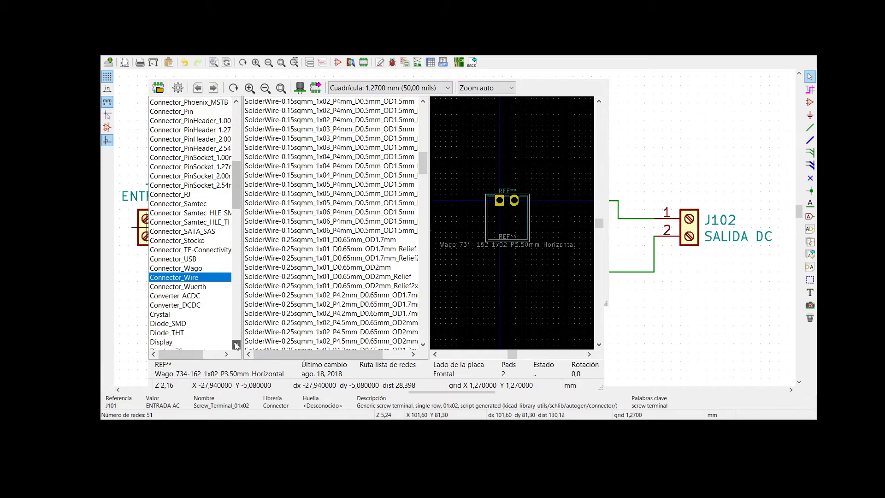
left_click_drag(236, 193, 248, 308)
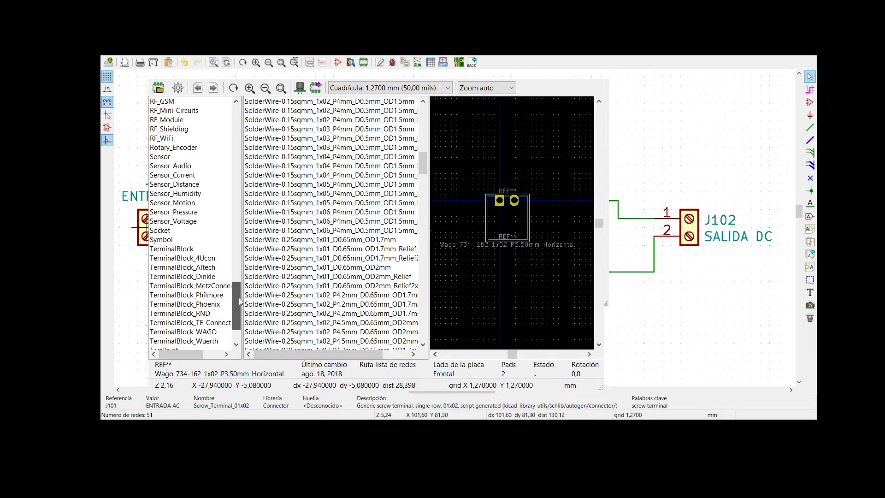
left_click(174, 251)
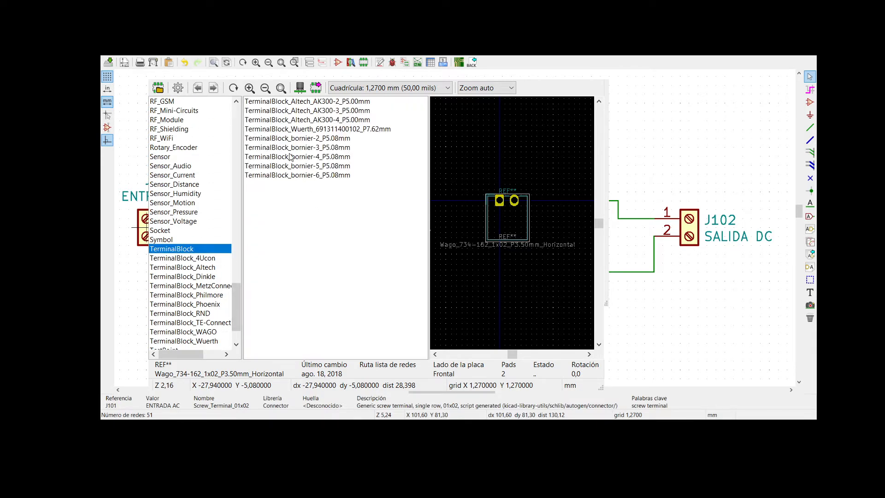
left_click(298, 138)
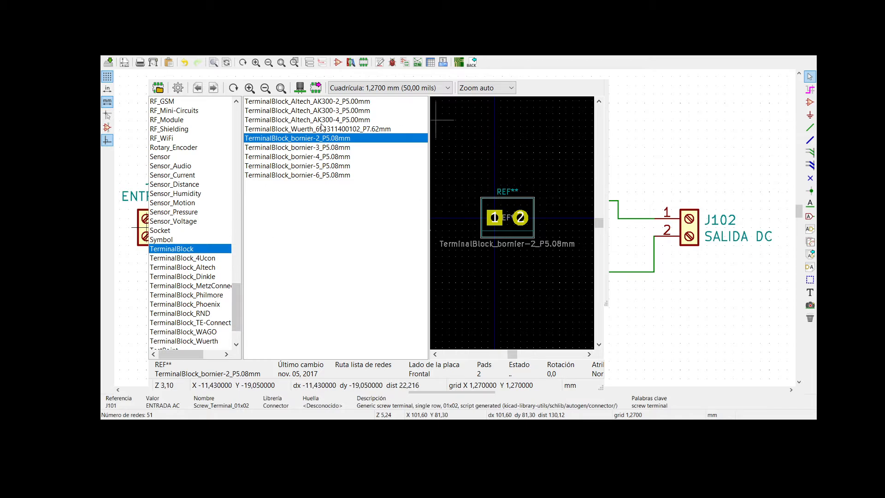
double_click(320, 138)
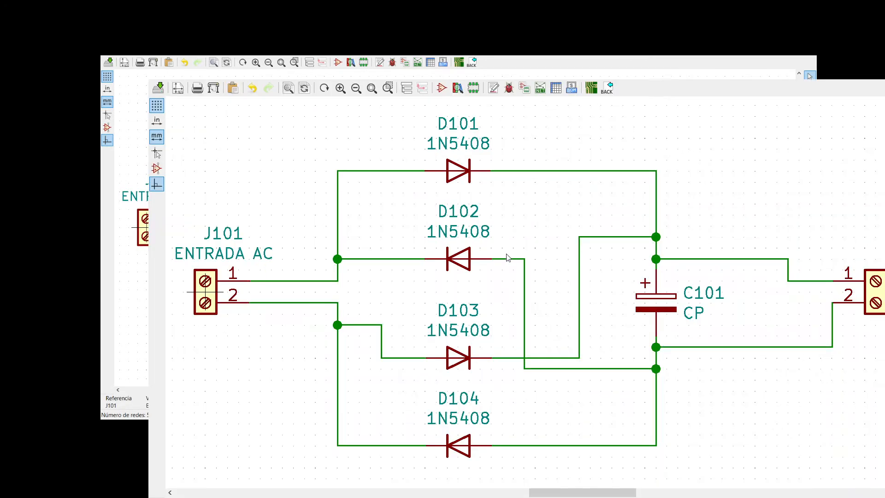
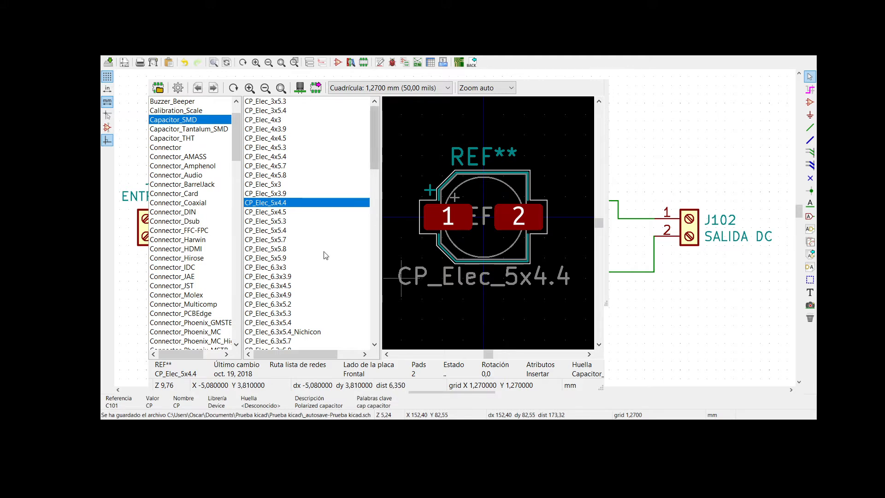
- Preview the CP_Elec footprints in the Capacitor_SMD library, from CP_Elec_4x5.3 to CP_Elec_6.3x5.3, for capacitor C101
left_click(273, 212)
left_click(276, 249)
left_click(272, 184)
left_click(272, 148)
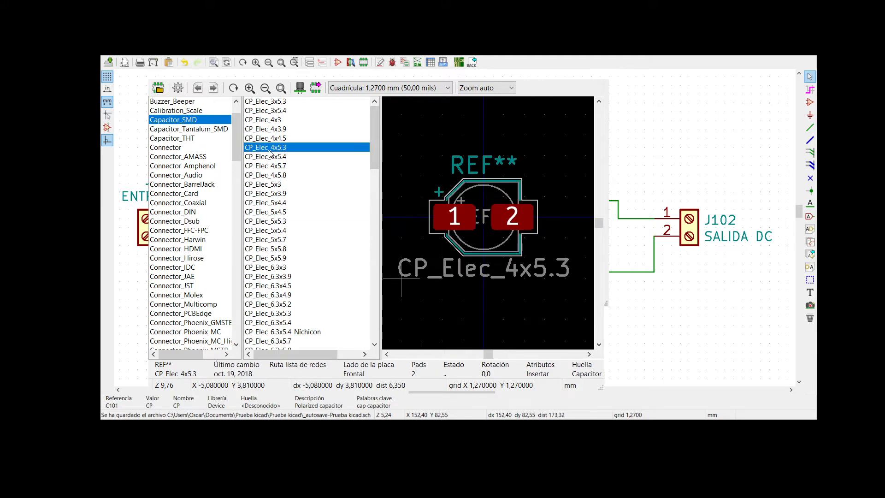
left_click(268, 286)
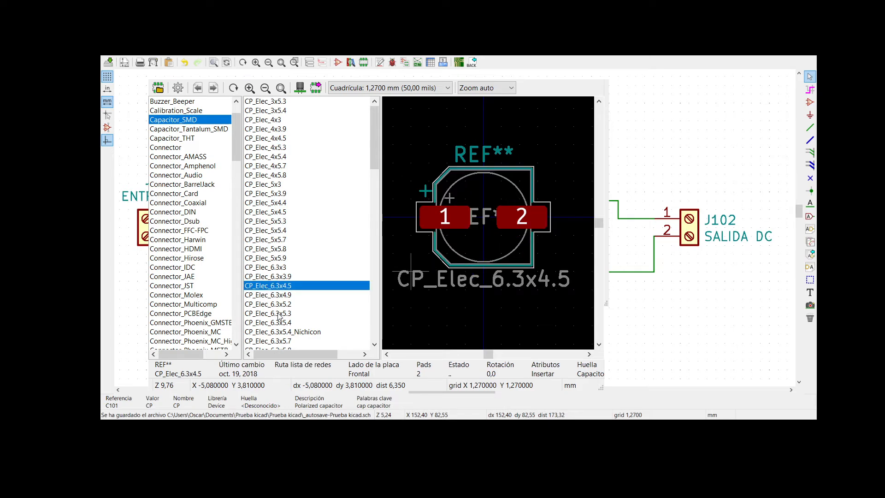
left_click(279, 314)
left_click(276, 295)
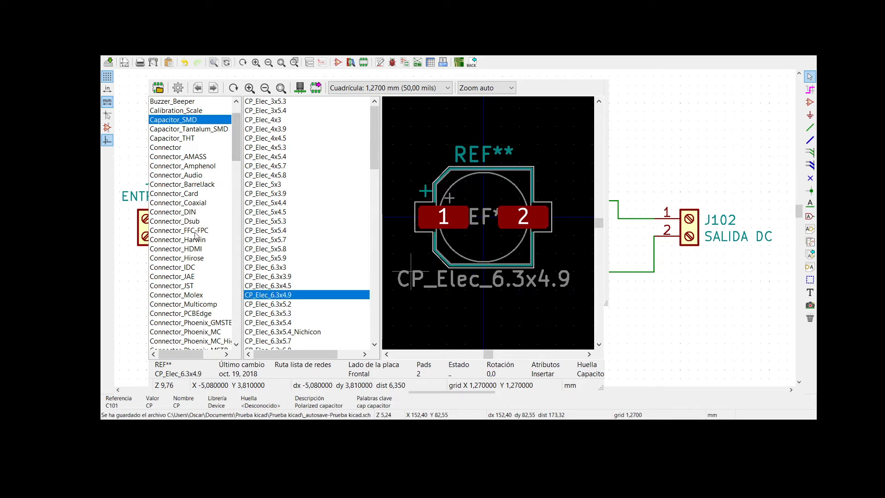
- Examine the CP_Axial through-hole footprints in the Capacitor_THT library, including L10.0mm_D4.5mm, L18.0mm_D6.5mm and L29.0mm_D10.0mm
left_click(192, 140)
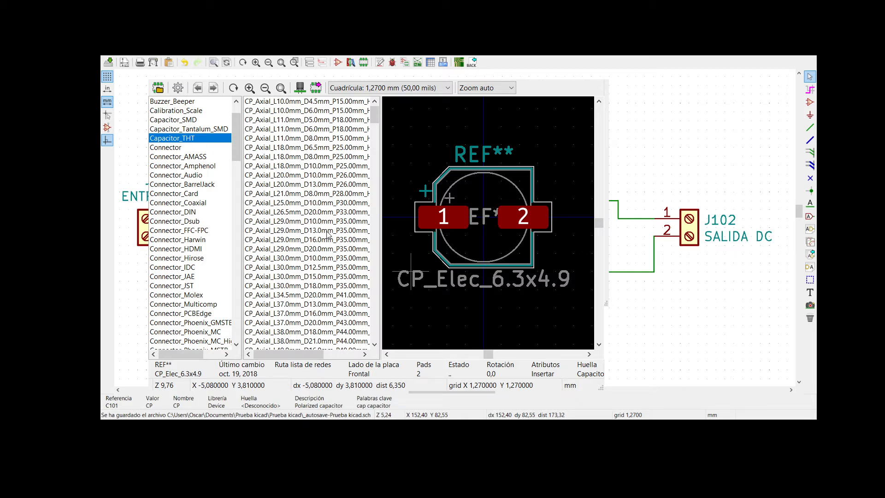
left_click(289, 101)
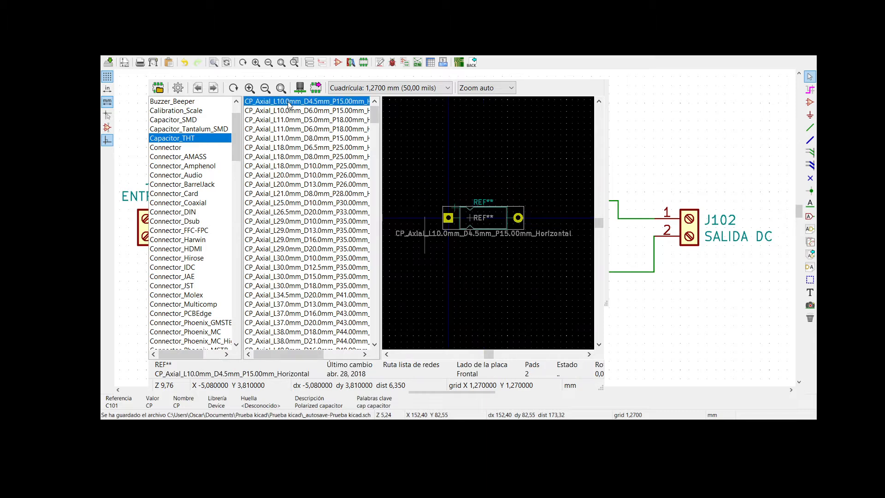
left_click(289, 110)
left_click(286, 148)
left_click(282, 184)
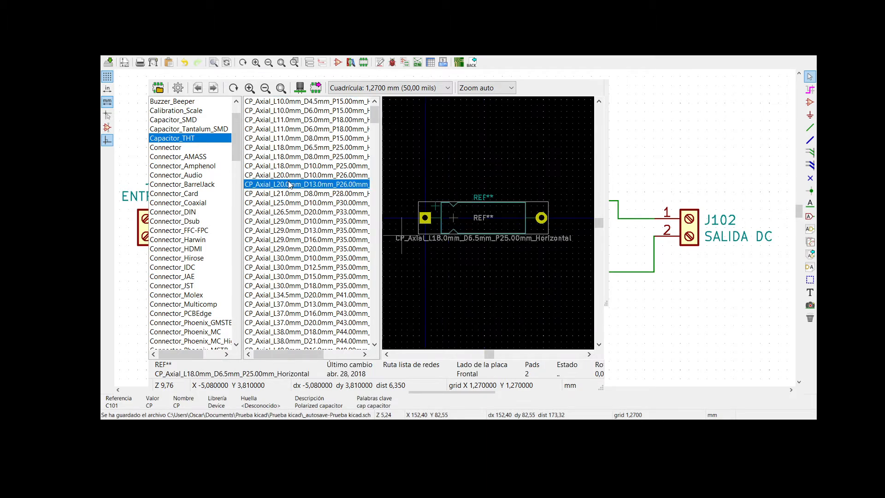
left_click(279, 222)
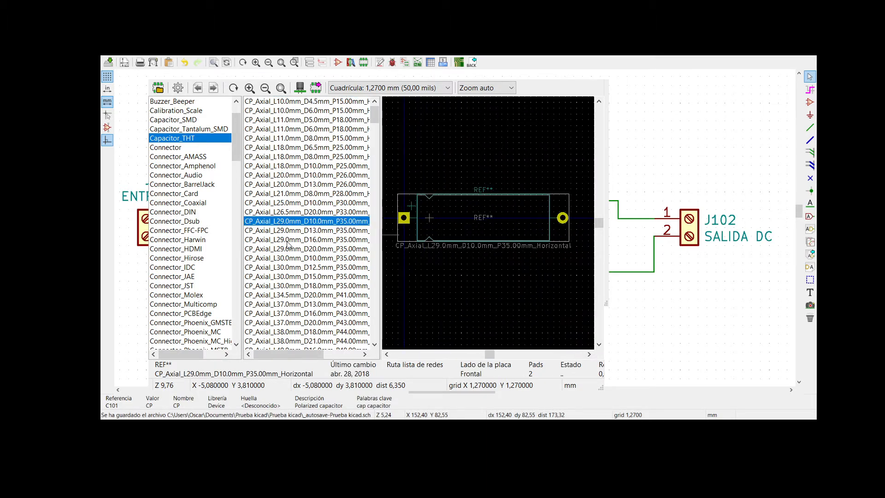
scroll(286, 259, "down", 5)
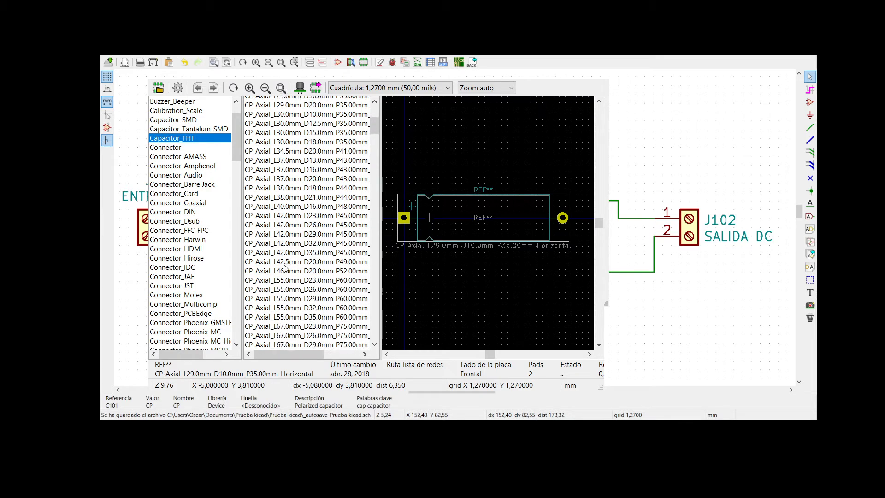
scroll(286, 269, "down", 10)
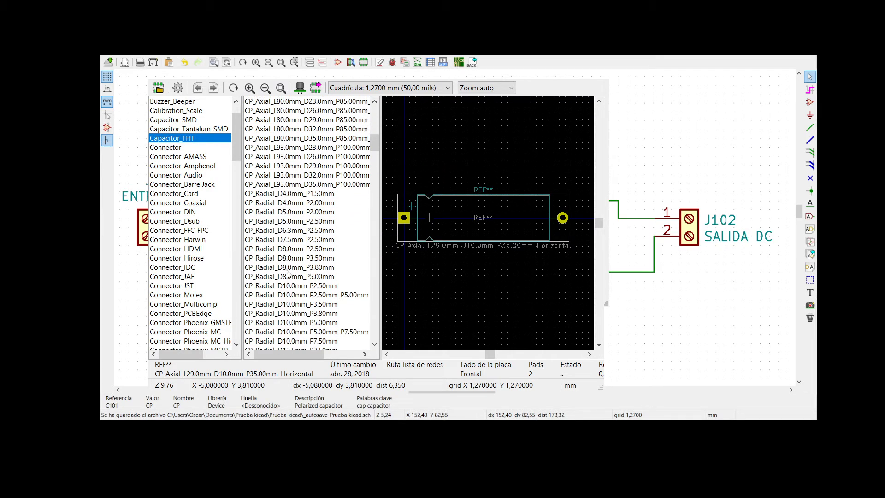
- Assign CP_Radial_D10.0mm_P5.00mm from Capacitor_THT as C101's footprint and accept the symbol properties
scroll(287, 273, "down", 1)
left_click(290, 261)
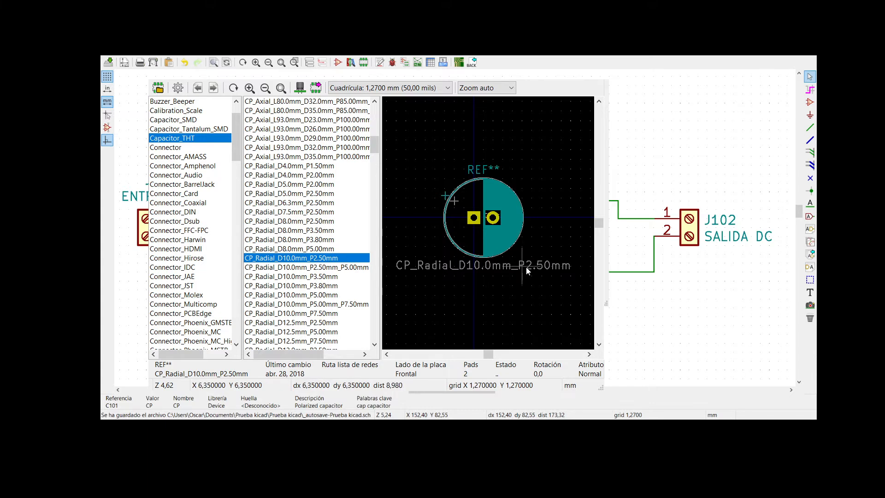
left_click(304, 296)
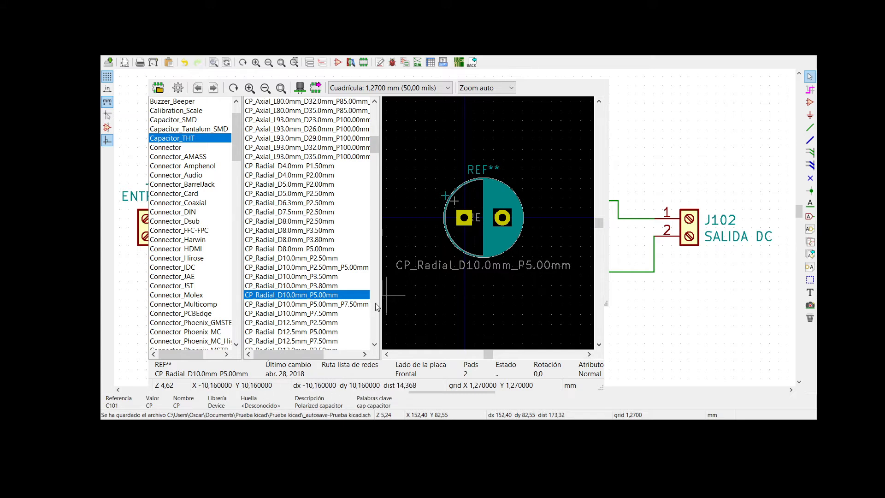
scroll(353, 328, "down", 3)
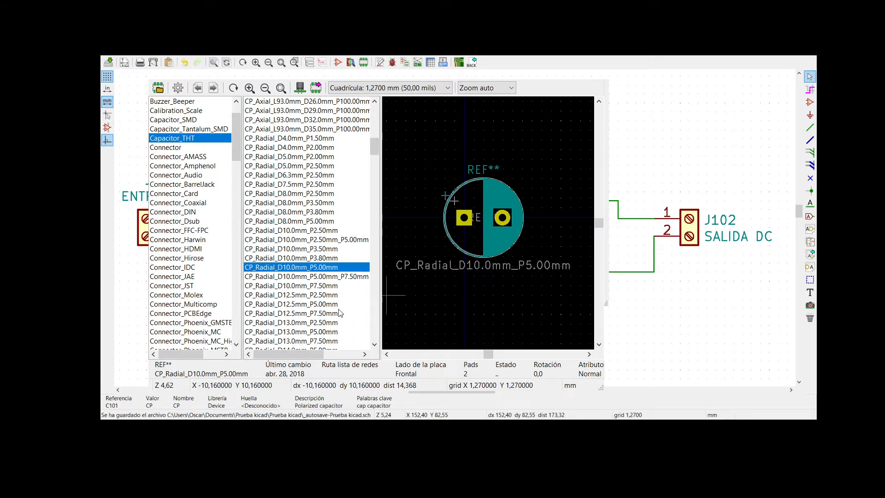
scroll(340, 313, "down", 3)
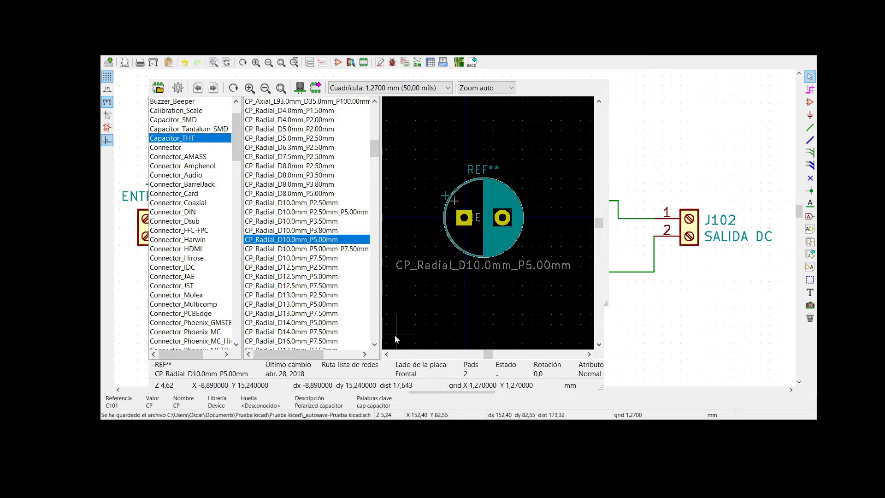
double_click(326, 239)
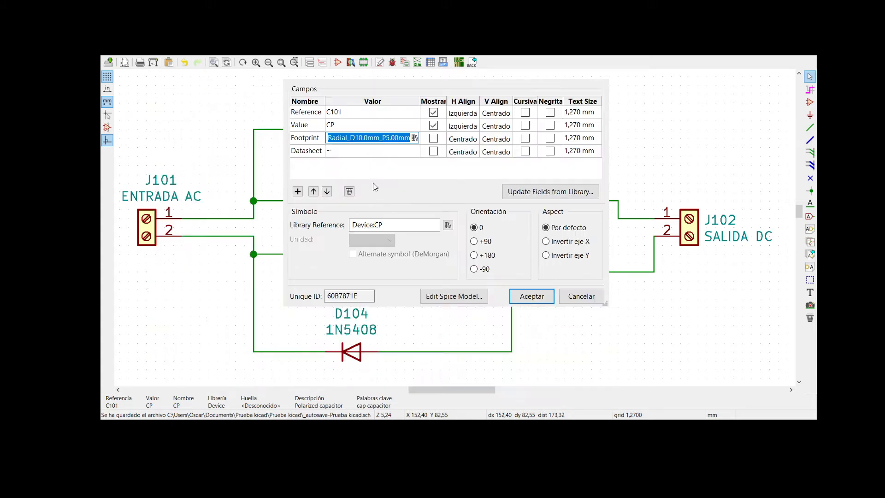
left_click(530, 296)
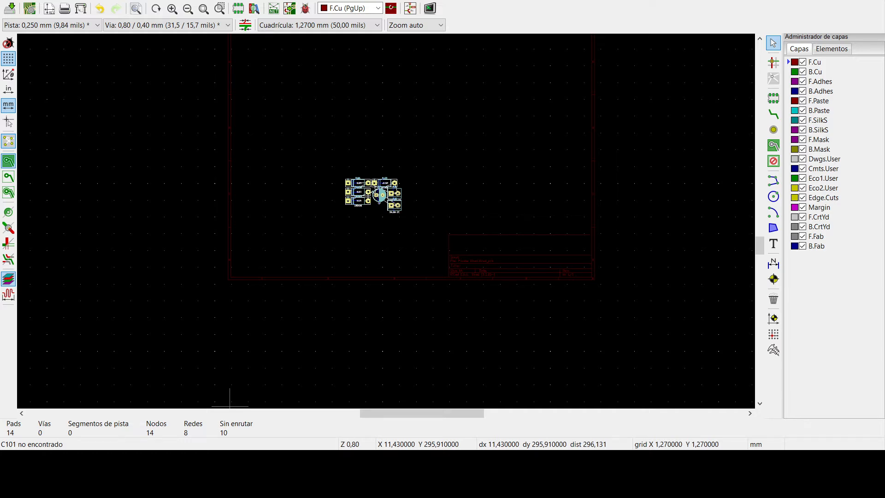
- Place the whole group of imported footprints on an open area inside the PCB drawing sheet
scroll(397, 221, "up", 6)
scroll(387, 225, "down", 2)
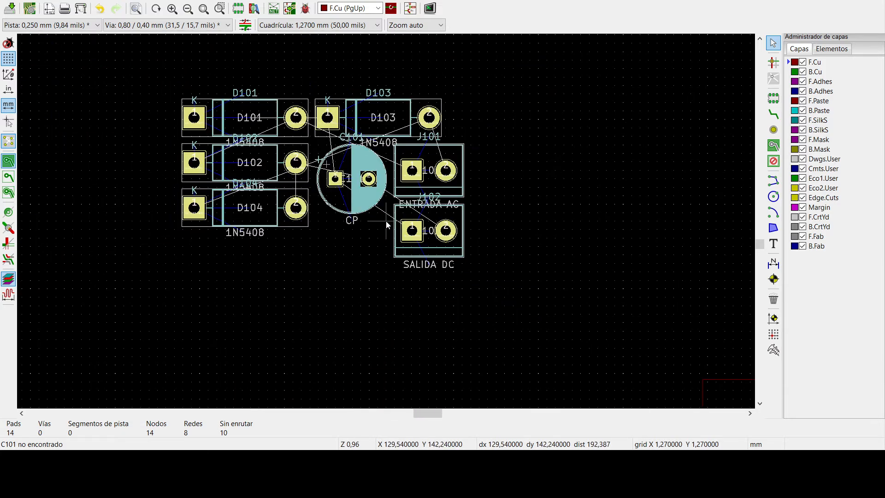
scroll(387, 225, "up", 3)
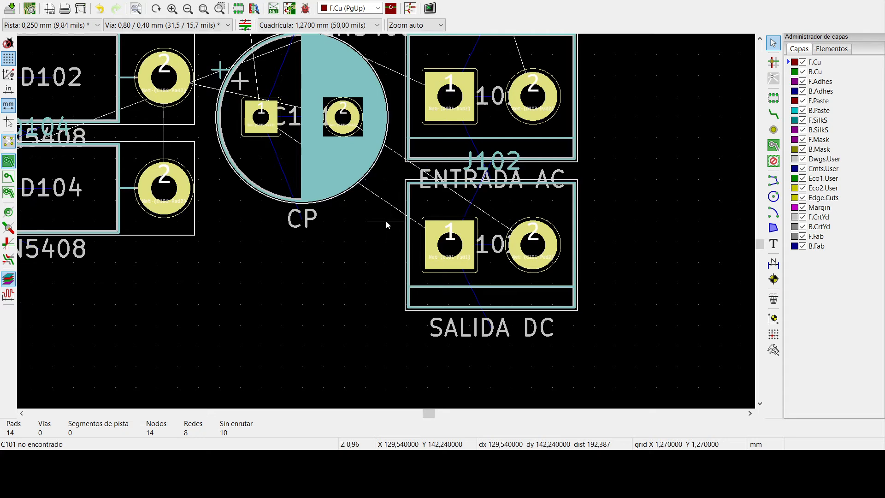
scroll(386, 225, "down", 5)
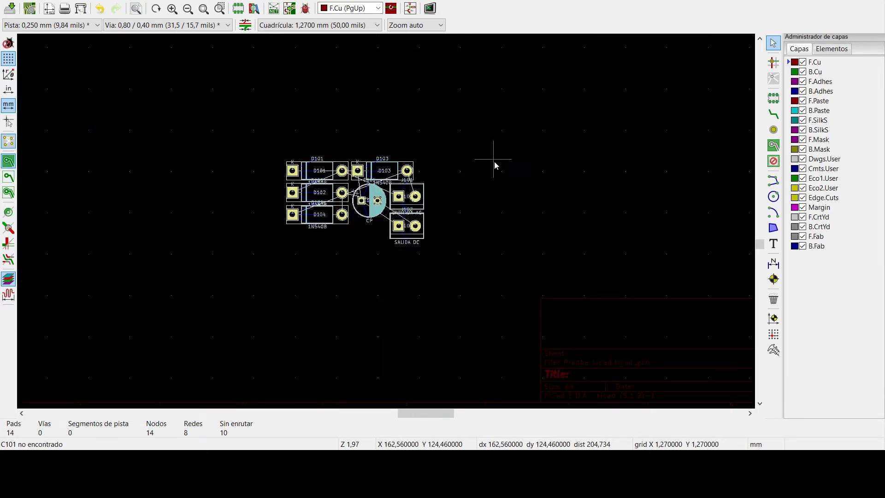
middle_click_drag(477, 148, 517, 259)
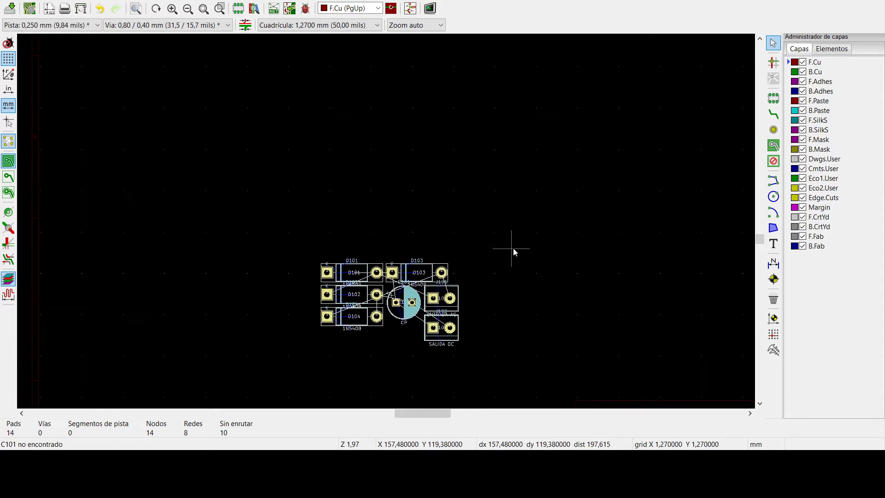
middle_click_drag(420, 278, 468, 191)
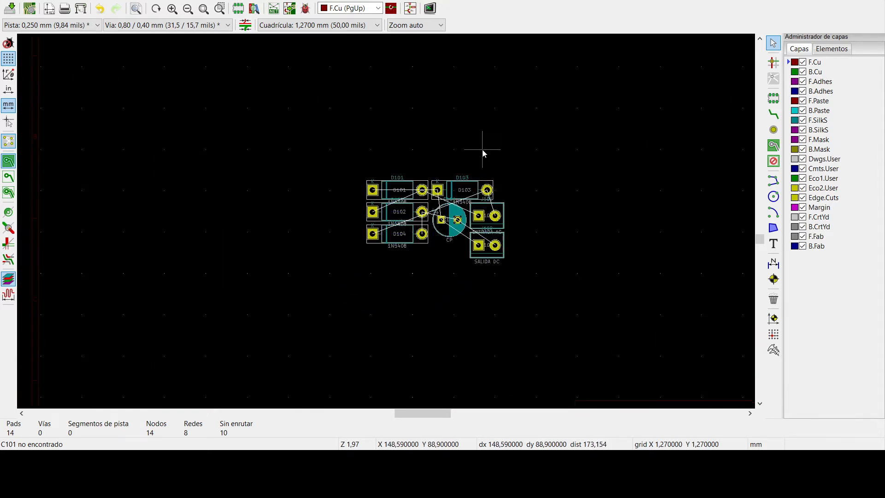
- Pull diodes D101, D102 and D104 out of the group and stack them in a loose column with D101 uppermost
left_click_drag(361, 169, 313, 109)
mouse_move(341, 183)
left_mouse_down()
mouse_move(447, 240)
mouse_move(442, 228)
mouse_move(343, 180)
left_mouse_up()
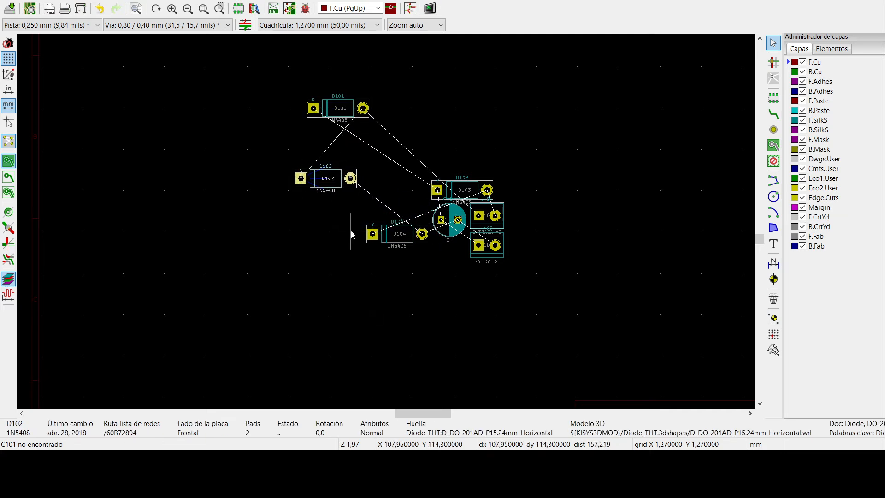
left_click_drag(350, 214, 436, 275)
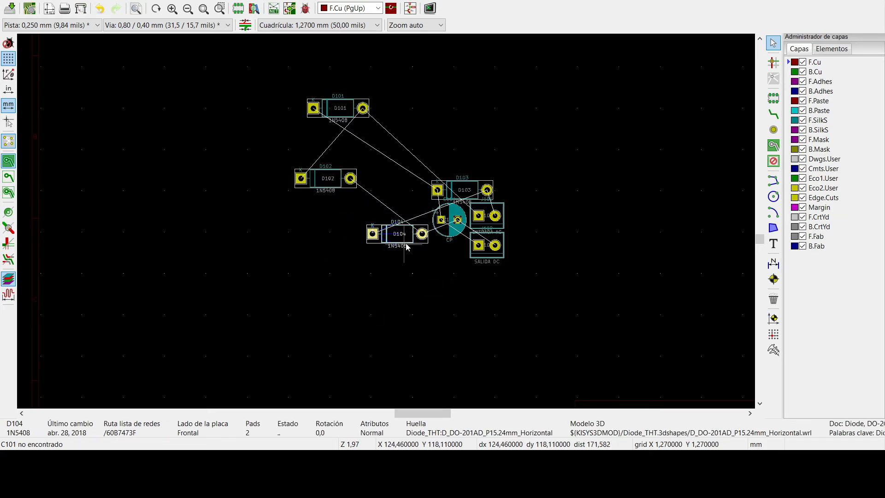
left_click_drag(401, 234, 309, 227)
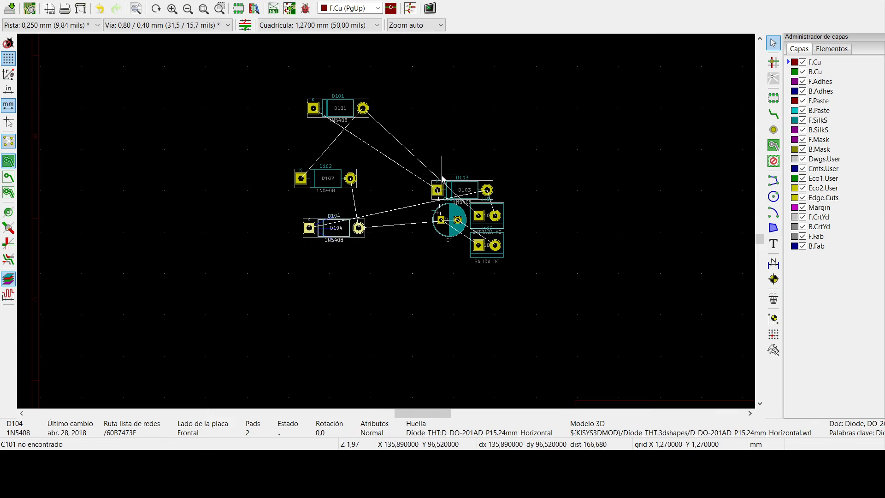
- Place D103 to the right of D101, C101 to the right of D102, and terminal J101 to the left of the diodes
left_click_drag(419, 163, 511, 215)
left_click_drag(437, 189, 408, 121)
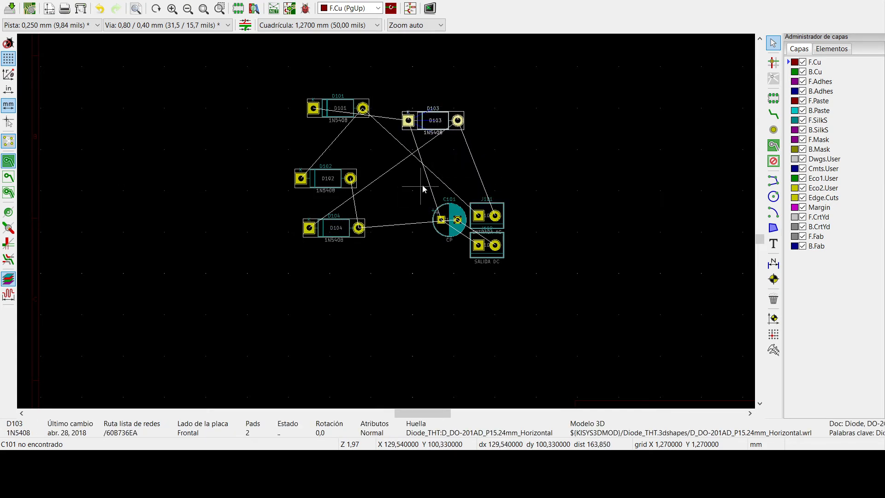
left_click_drag(420, 185, 476, 271)
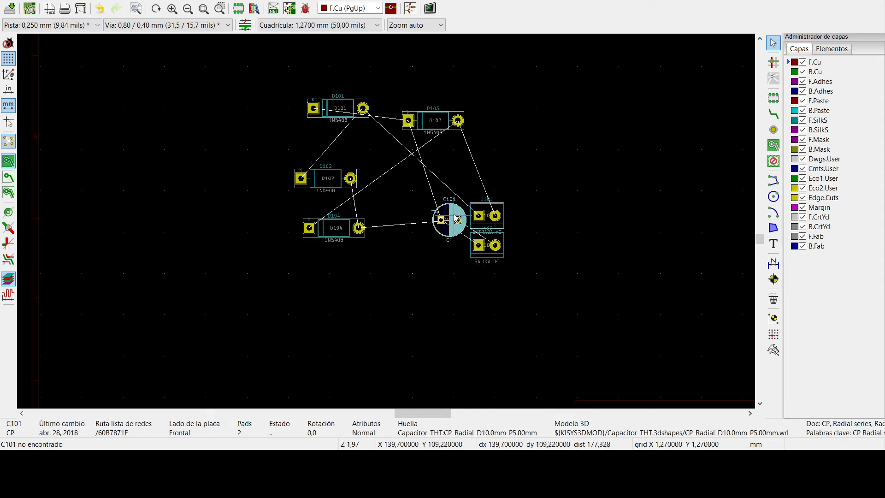
left_click_drag(441, 220, 529, 236)
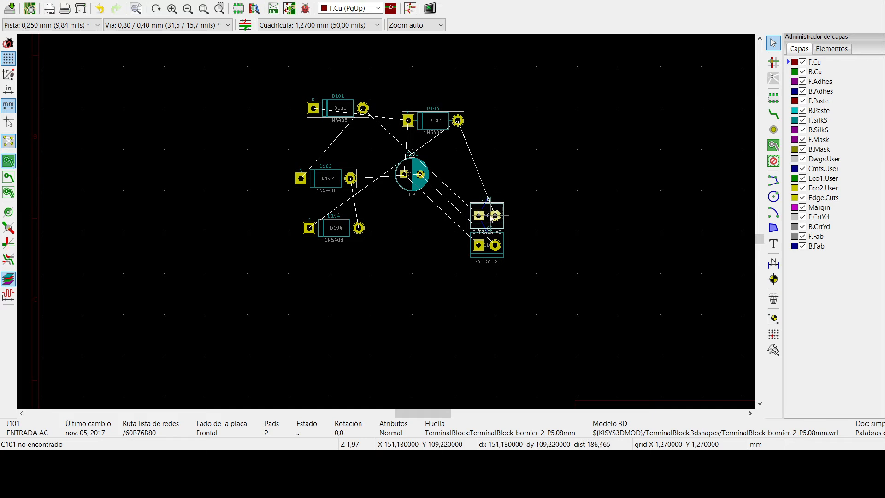
left_click_drag(478, 215, 231, 151)
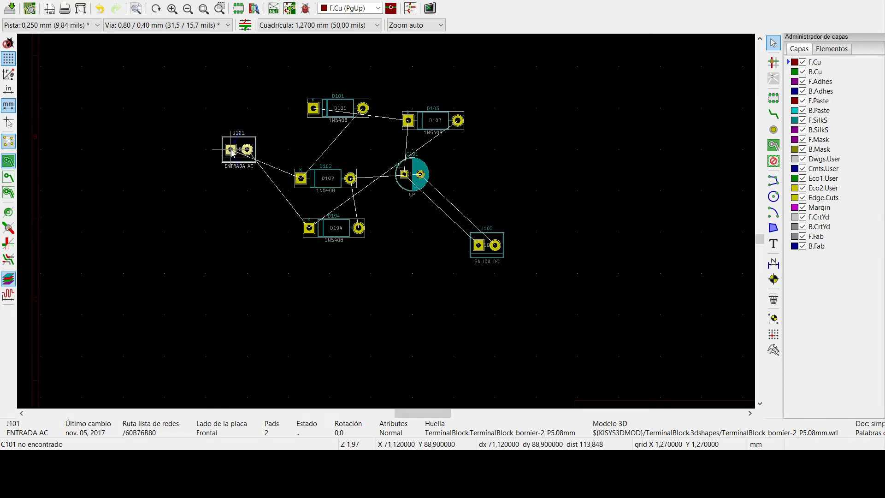
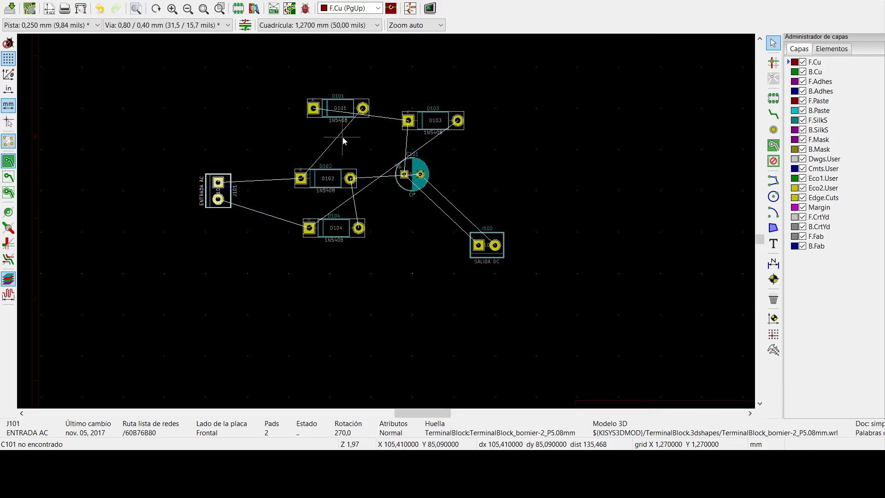
- Rotate diode D102 to 180° and place it directly below D101 with their pads lined up
key("Escape")
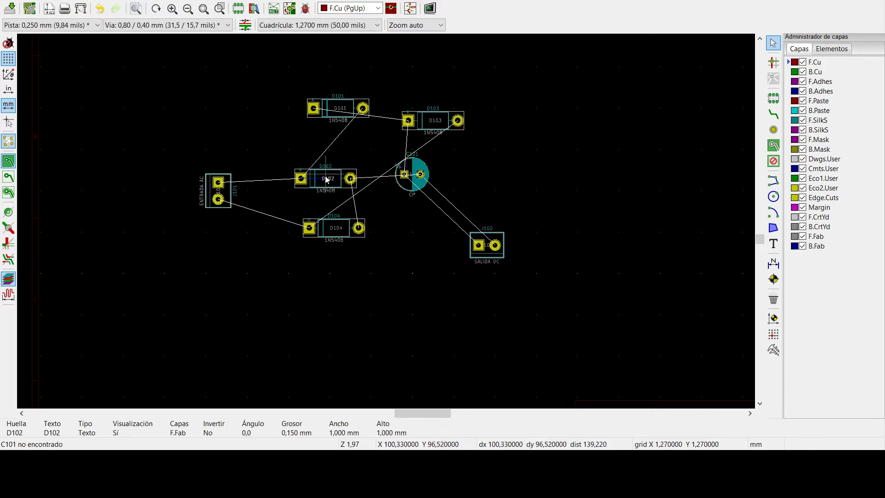
left_click(314, 180)
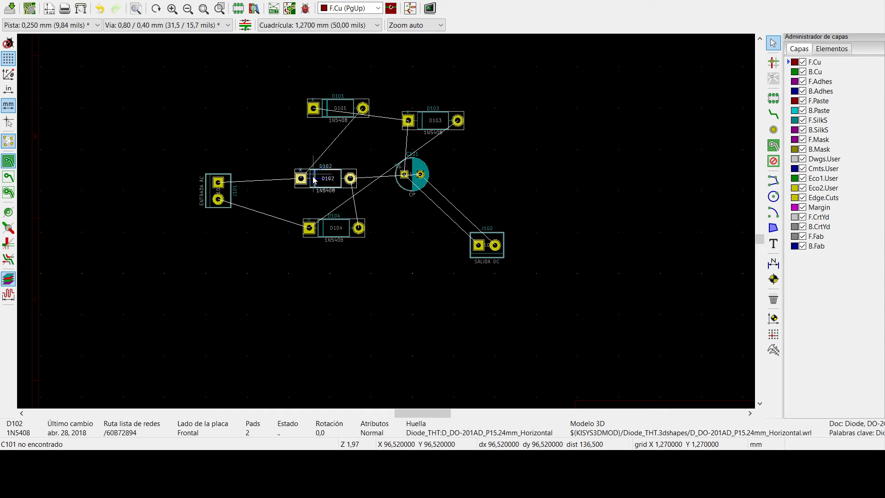
key("m")
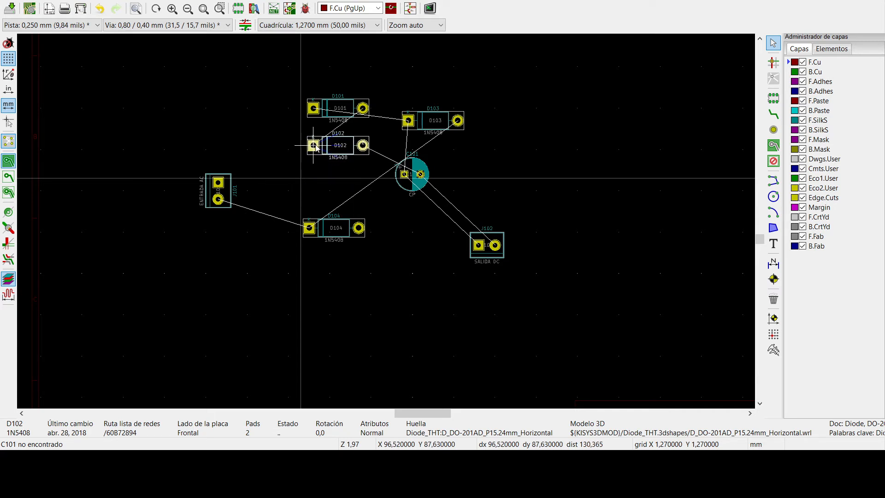
key("r")
key("r")
left_click(313, 145)
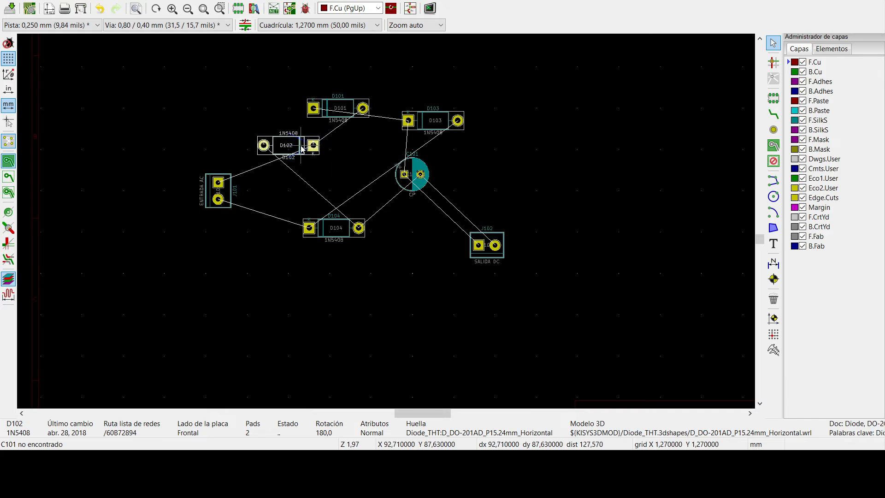
left_click_drag(273, 144, 363, 144)
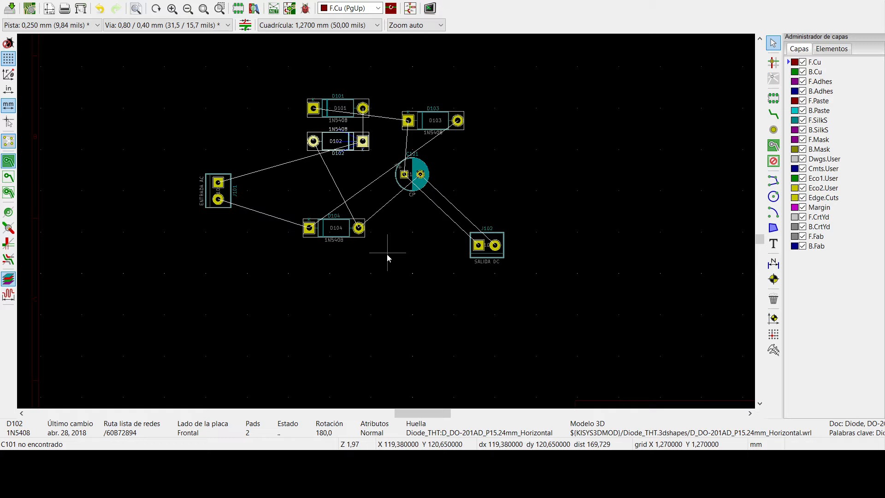
- Inspect the connected pads of J101, D102 and D101, and rotate diode D101 to 180°
left_click(219, 184)
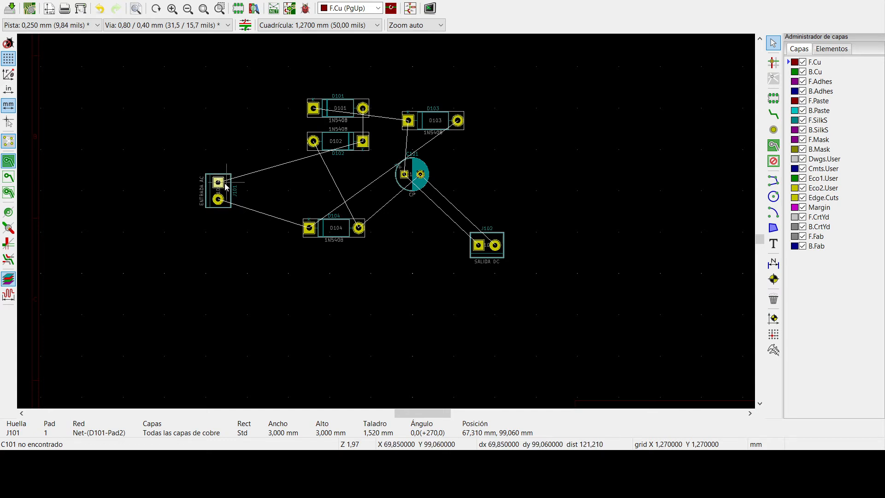
left_click(363, 141)
left_click(361, 110)
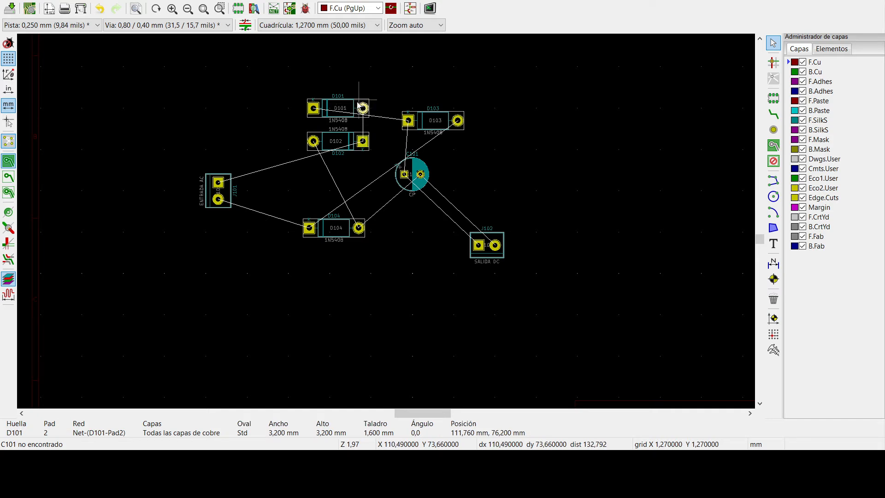
left_click(358, 104)
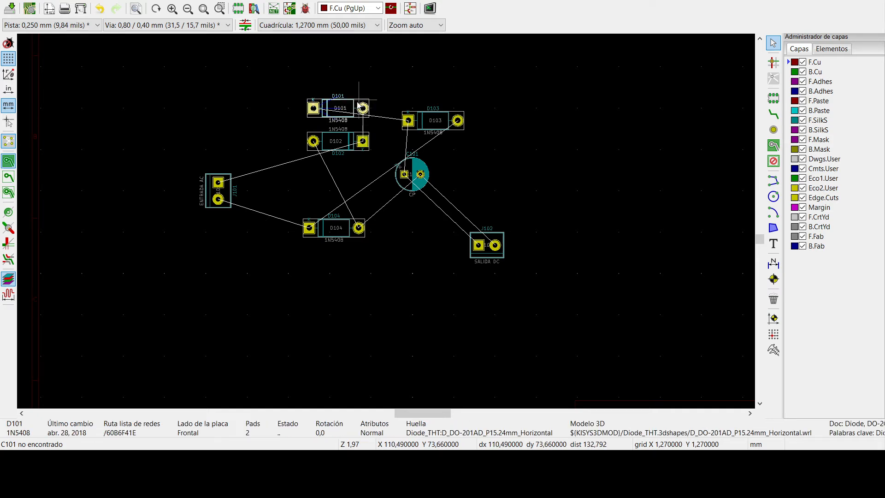
key("r")
key("r")
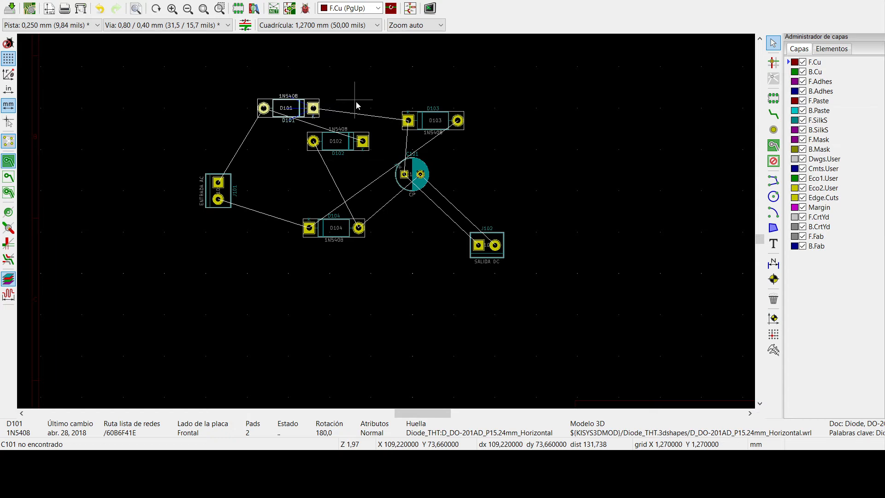
- Rotate diode D102 back to 0° and move it below D101, closer to terminal J101
left_click(357, 140)
key("r")
key("r")
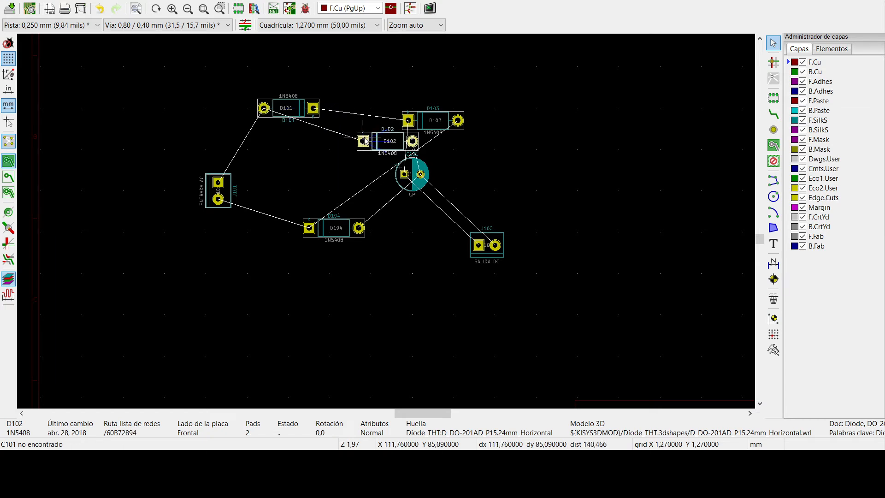
left_click_drag(368, 134, 286, 153)
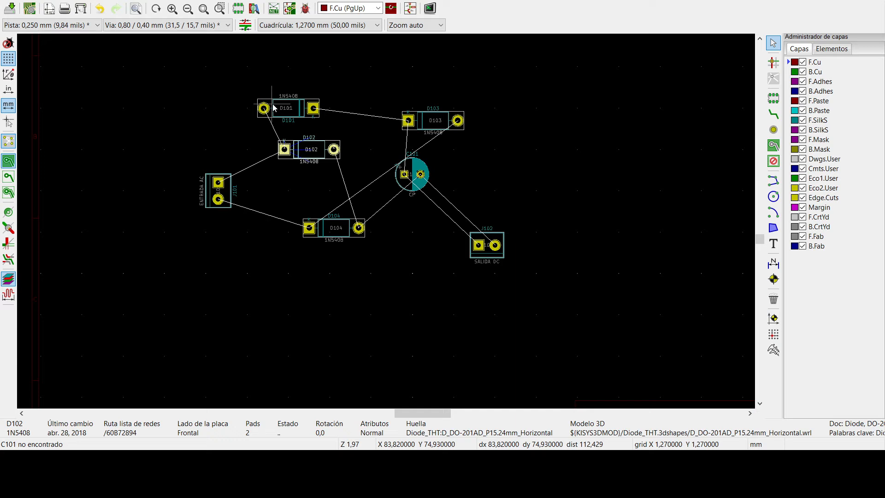
- Align D101 directly above D102 and D104 directly below it, so that their pads form two vertical columns
left_click_drag(269, 103, 289, 115)
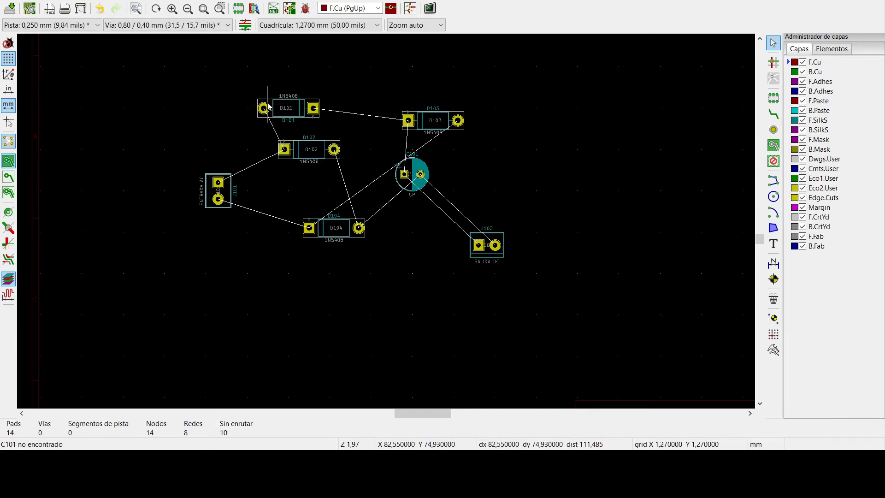
left_click(310, 117)
left_click_drag(309, 118, 334, 120)
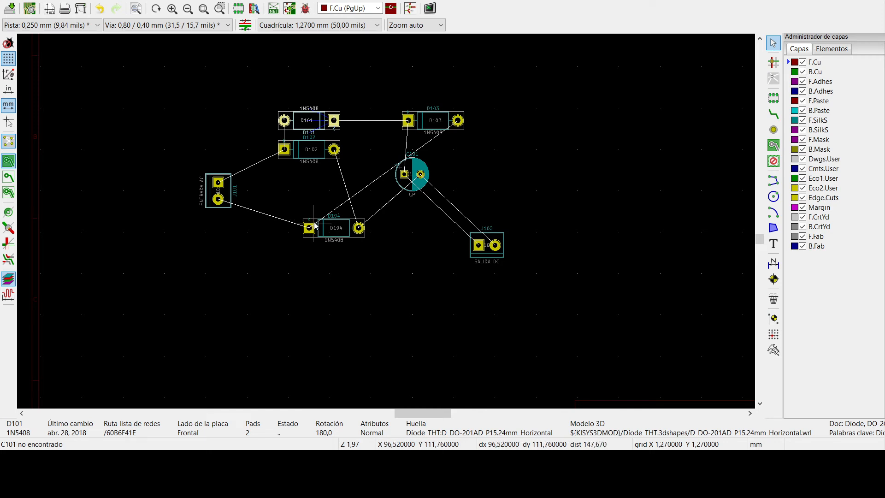
left_click_drag(315, 222, 305, 204)
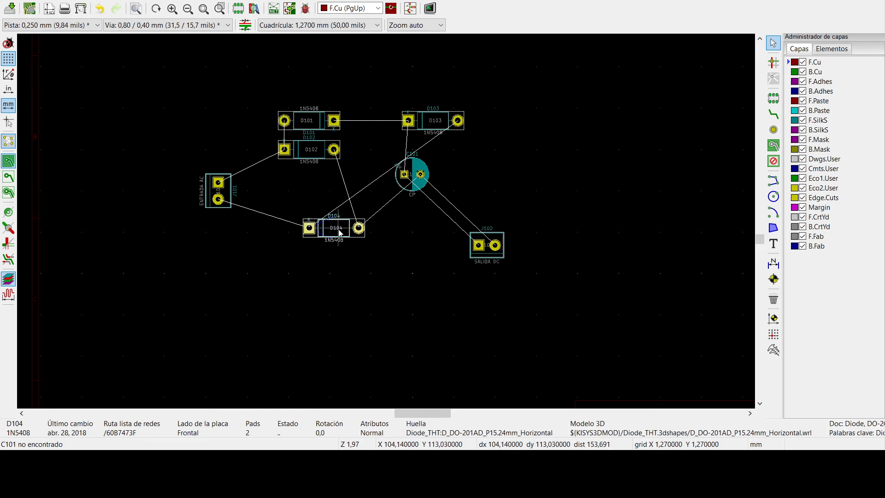
left_click_drag(353, 235, 285, 183)
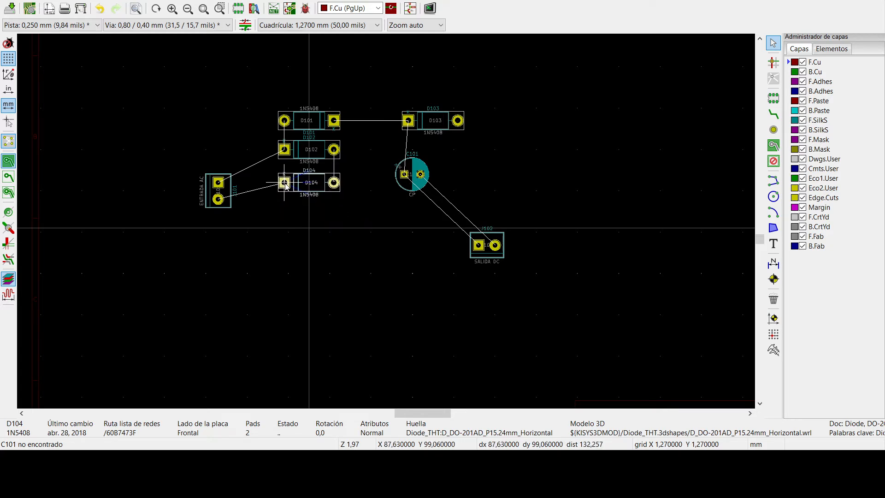
left_click_drag(285, 184, 285, 183)
- Move diode D103 below D104, rotate it to 180° and line its pads up with the diode column
left_click(453, 145)
left_click(452, 133)
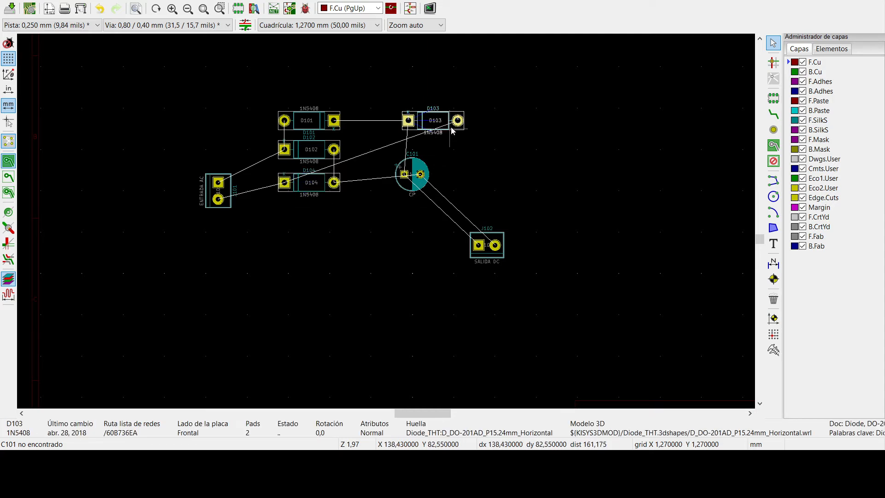
left_click_drag(452, 130, 286, 213)
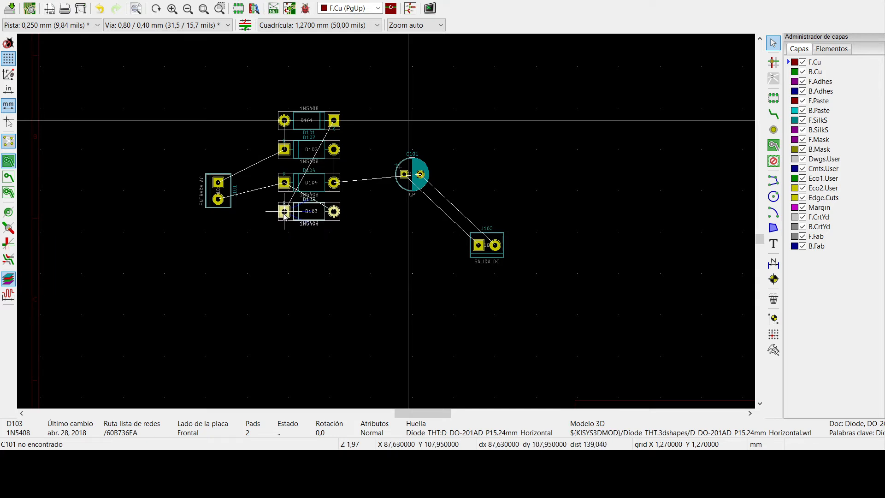
left_click(284, 215)
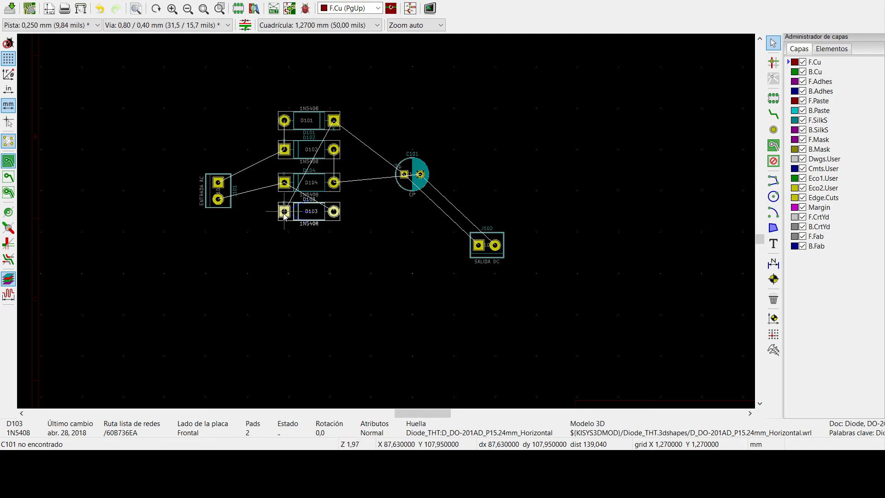
key("r")
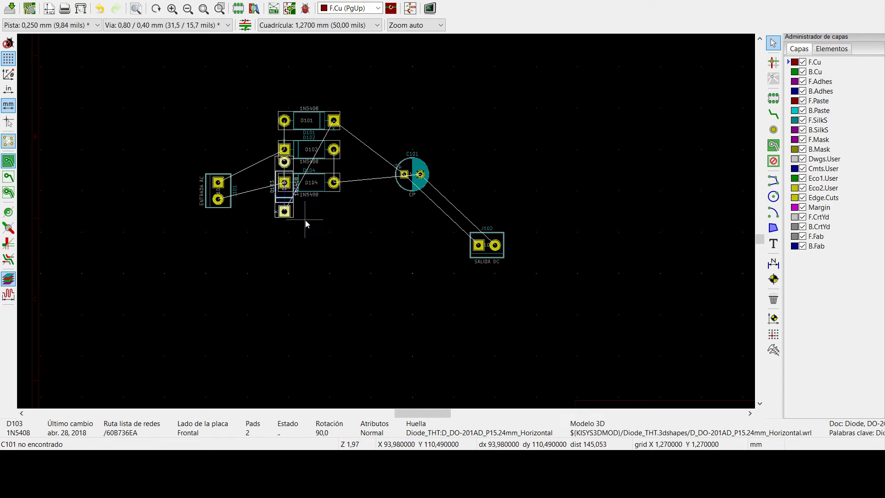
key("r")
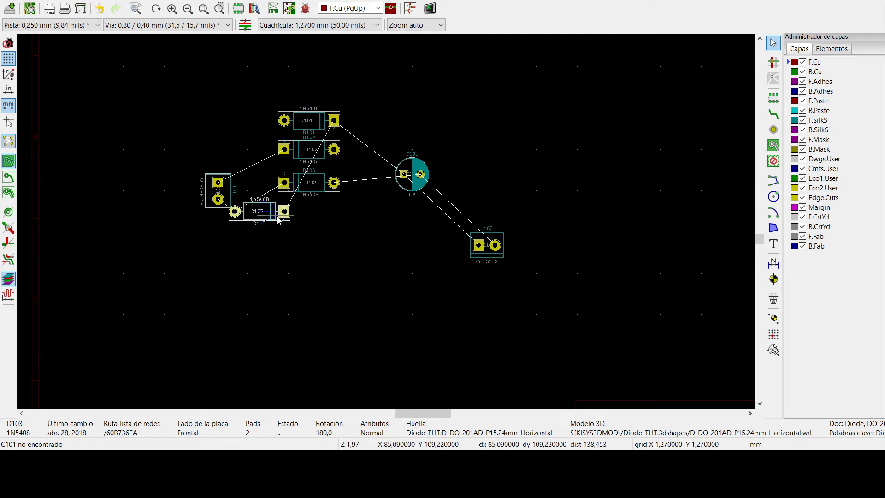
key("m")
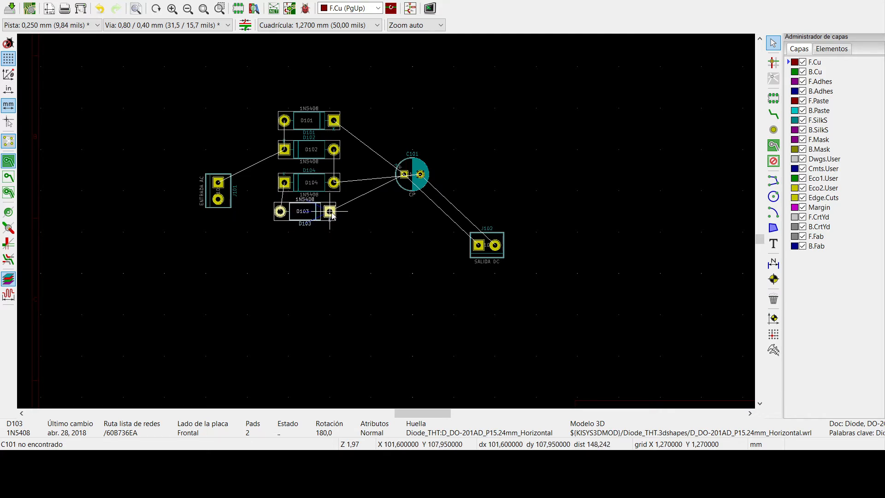
left_click(333, 215)
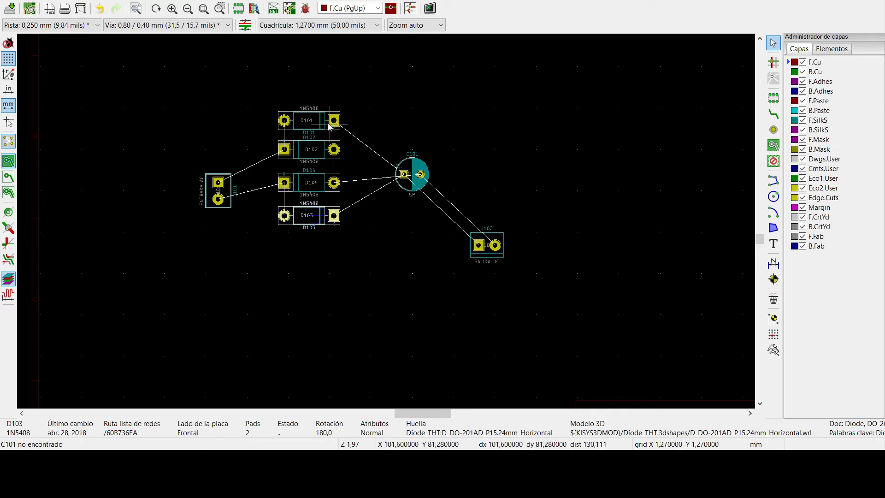
- Shift D101 up by one grid step to even out the spacing of the diode column
key("Escape")
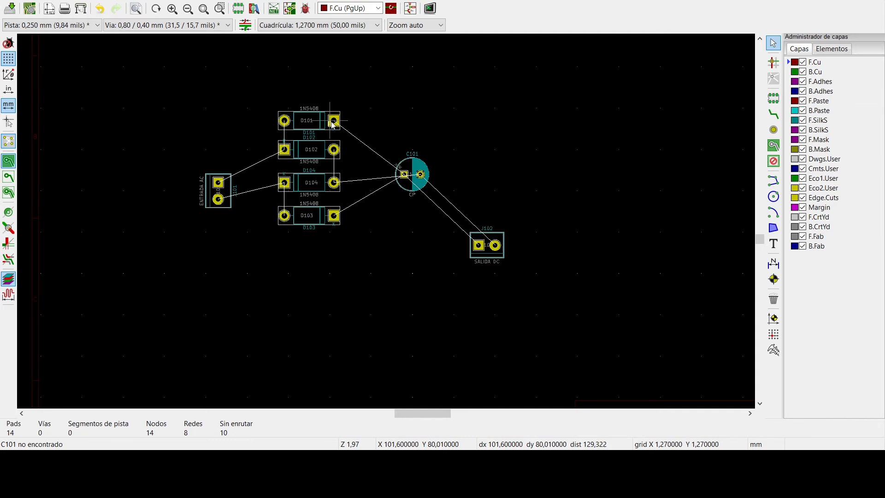
left_click(331, 131)
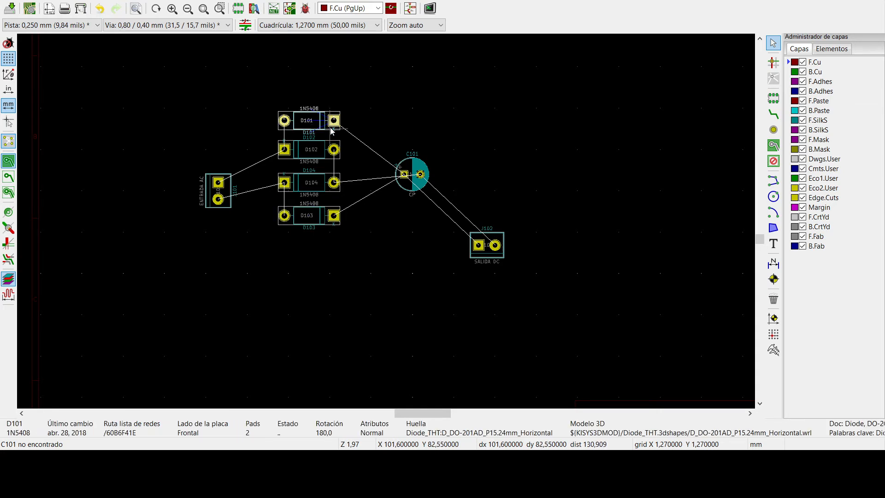
key("m")
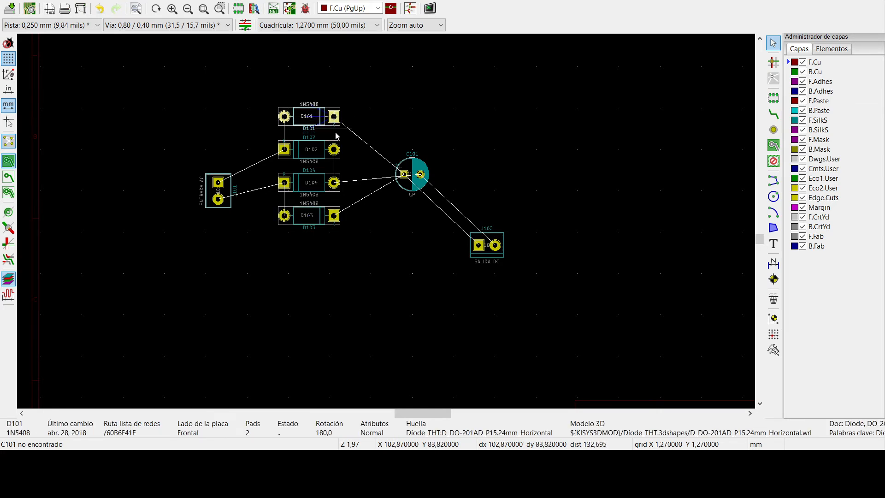
left_click(282, 119)
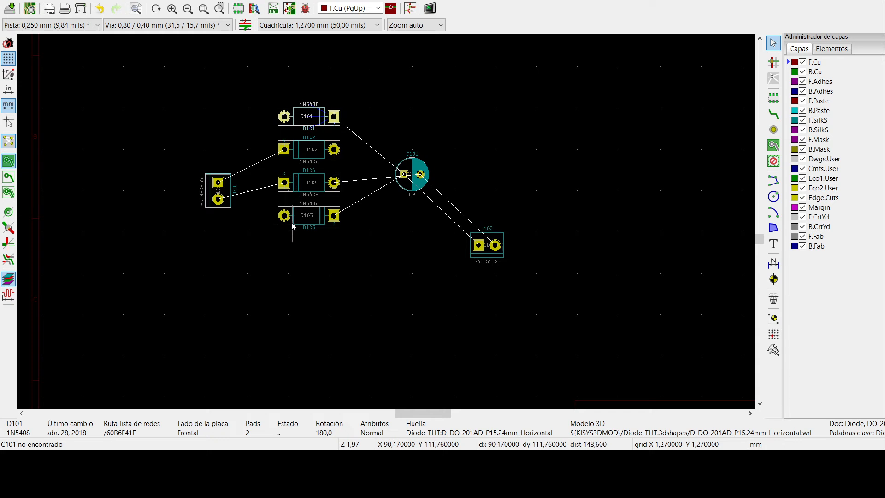
- Move capacitor C101 closer to the diode column and rotate it to 270°, with its positive pad uppermost
left_click(410, 167)
key("m")
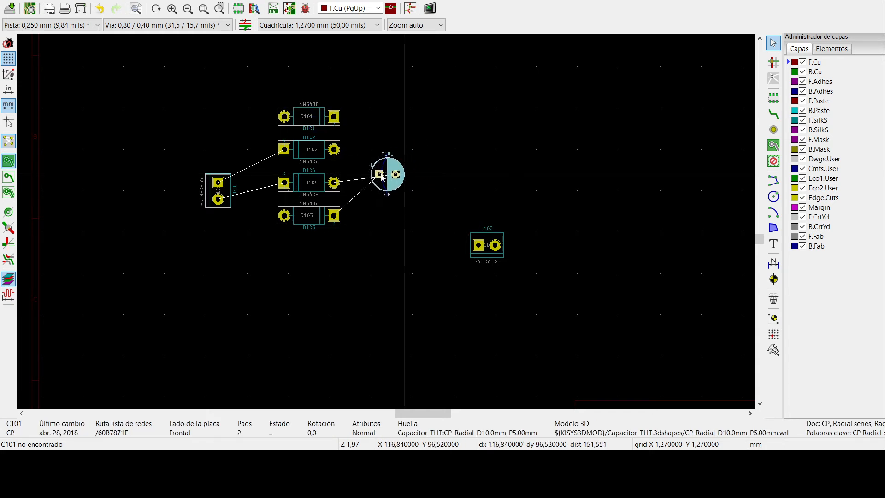
key("r")
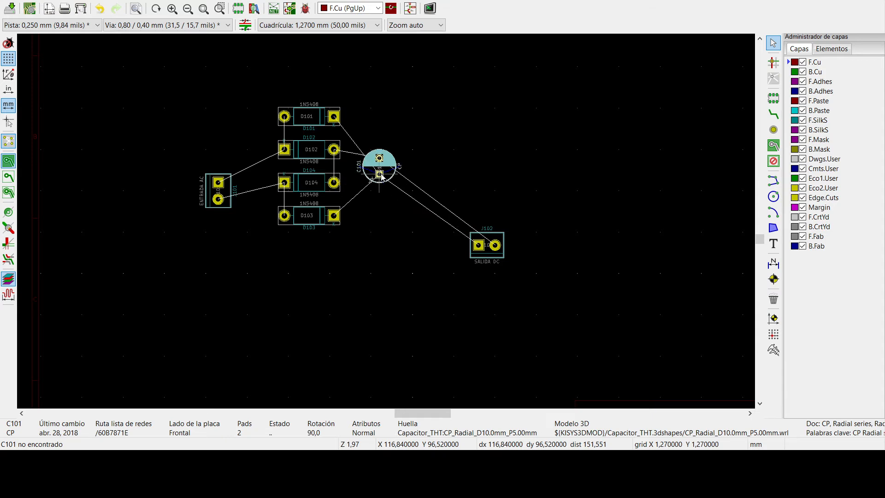
key("r")
key("r")
left_click(382, 176)
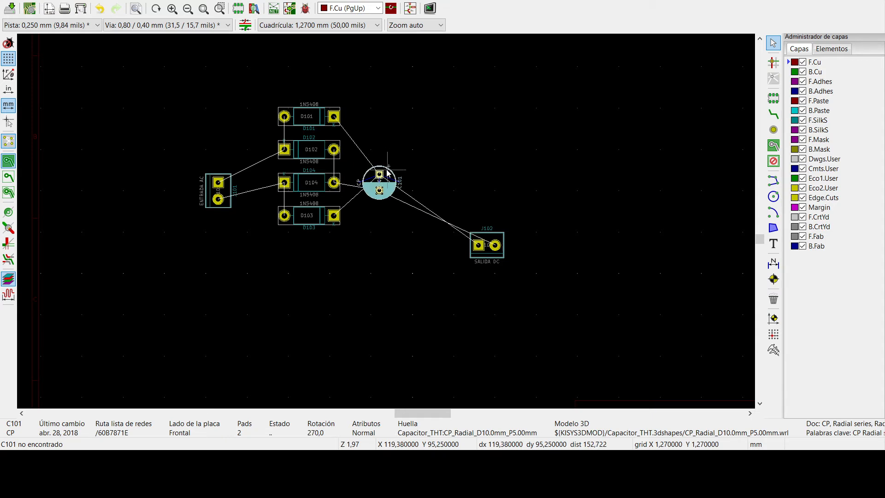
key("m")
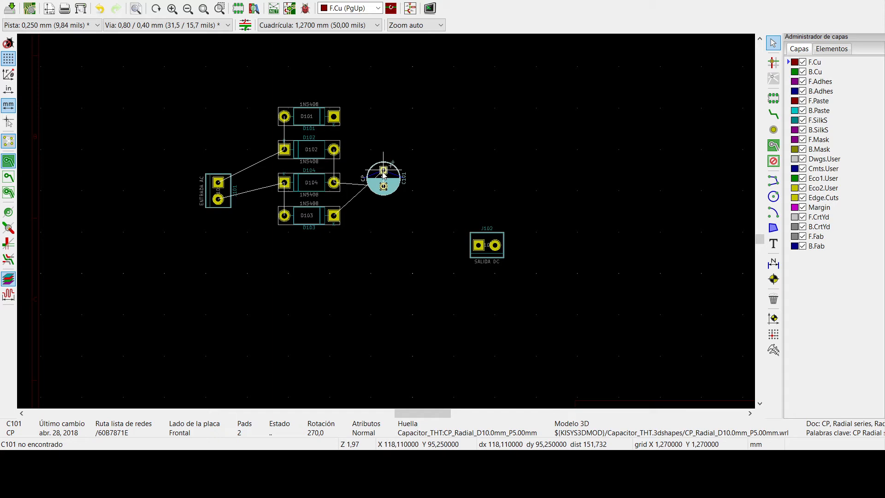
left_click(381, 174)
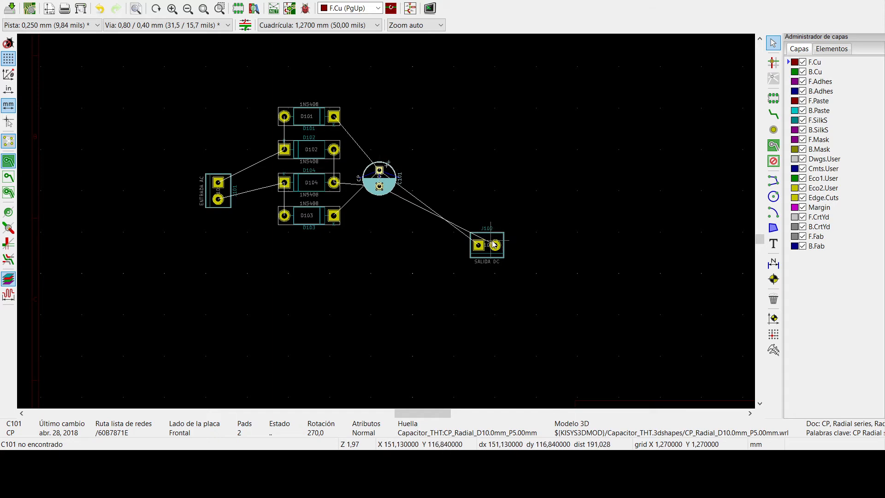
- Rotate output terminal J102 to 270° and place it to the right of C101 with their pads level
left_click_drag(490, 234, 482, 195)
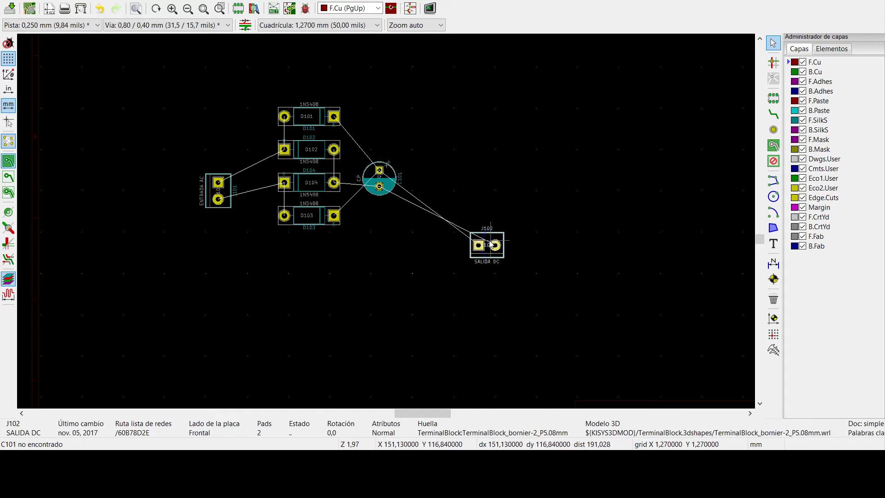
key("m")
key("space")
key("r")
key("r")
key("r")
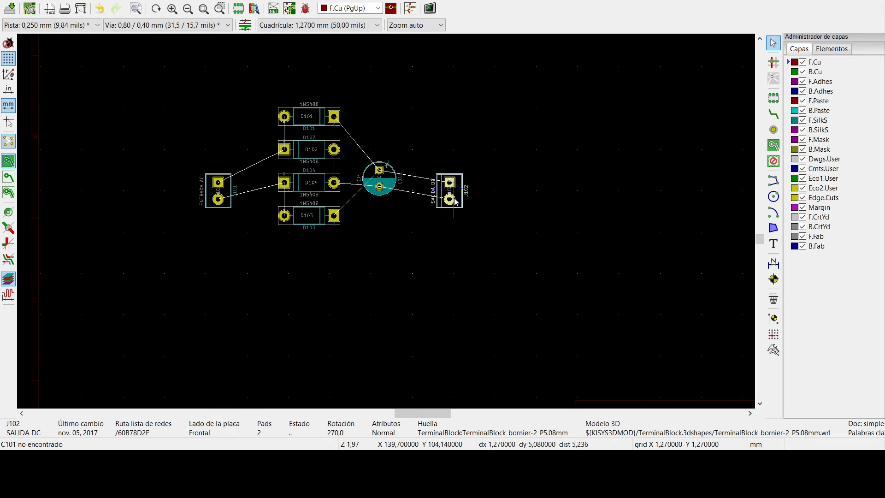
left_click(443, 172)
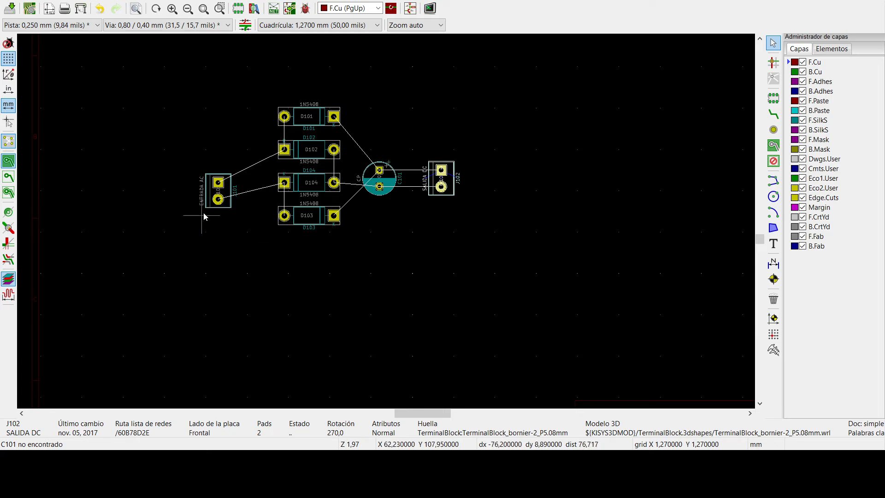
- Move input terminal J101 closer to the diode column and centre it vertically between D102 and D104
left_click_drag(208, 190, 209, 181)
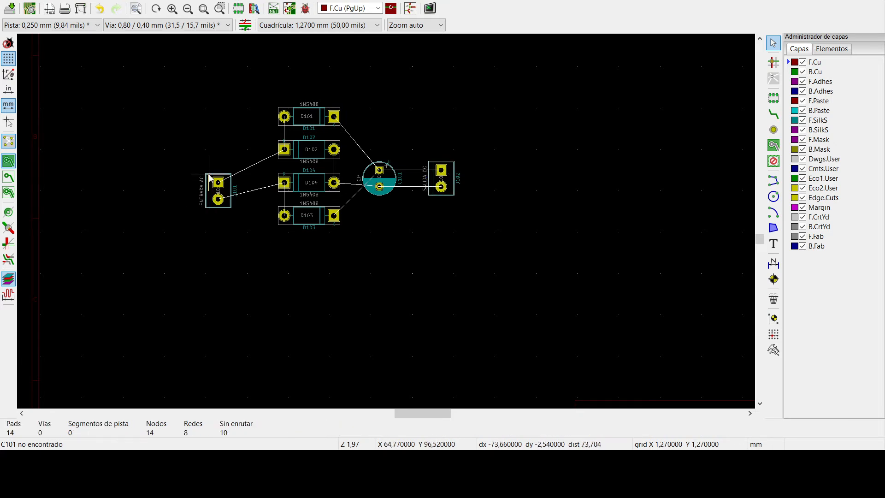
left_click(231, 194)
key("m")
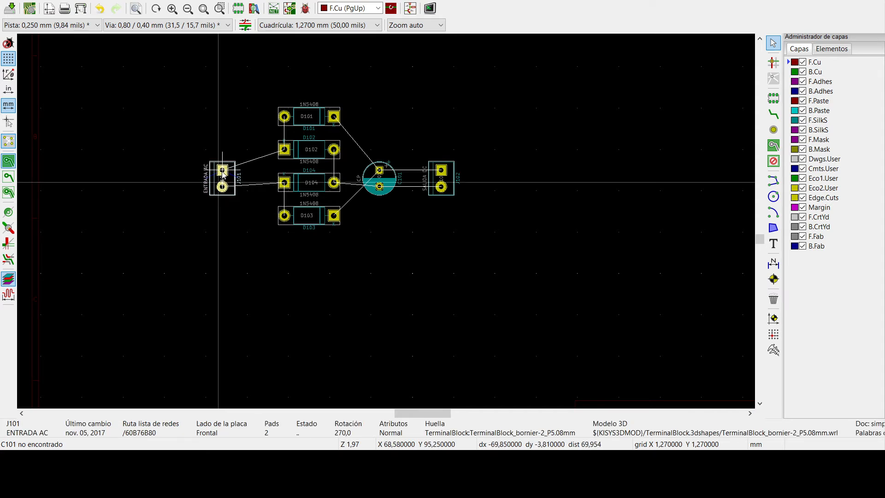
left_click(222, 173)
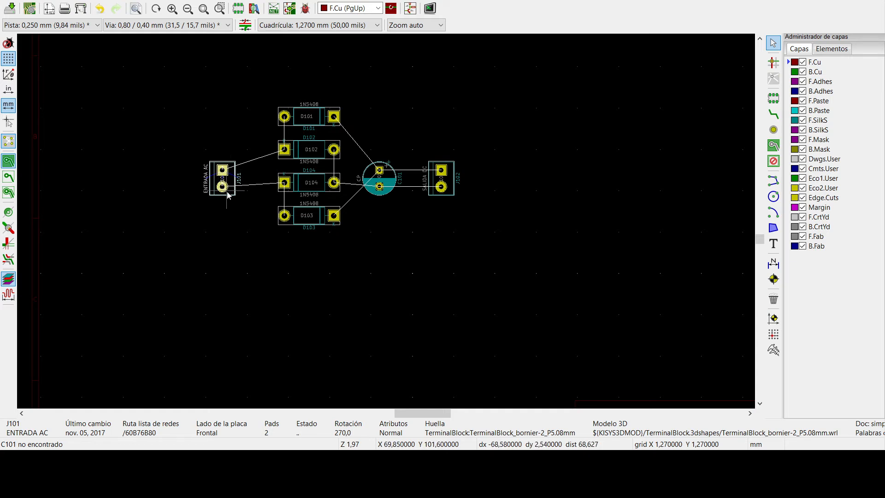
key("m")
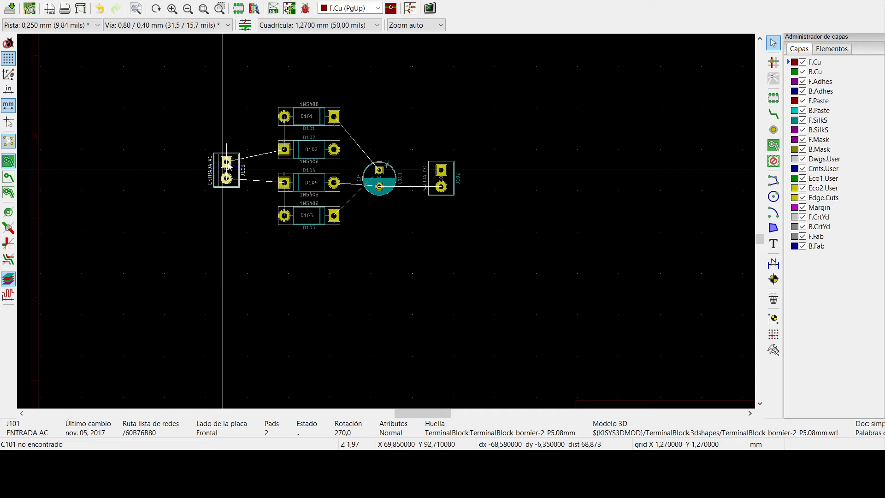
left_click(233, 162)
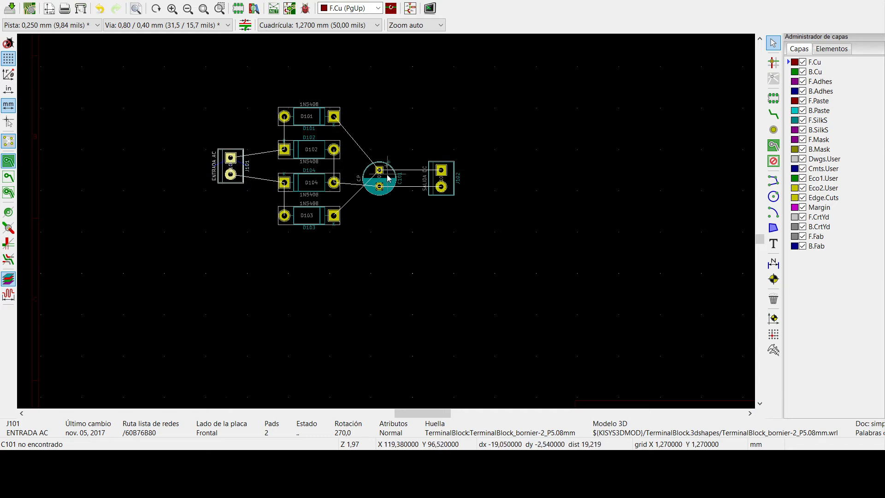
- Move capacitor C101 up and slightly closer to the diodes so its pads are level with those of J101
left_click(388, 174)
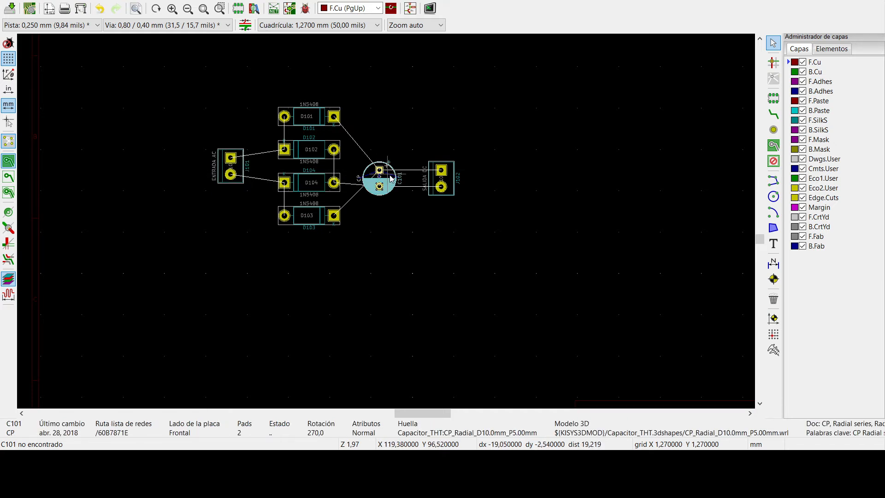
key("m")
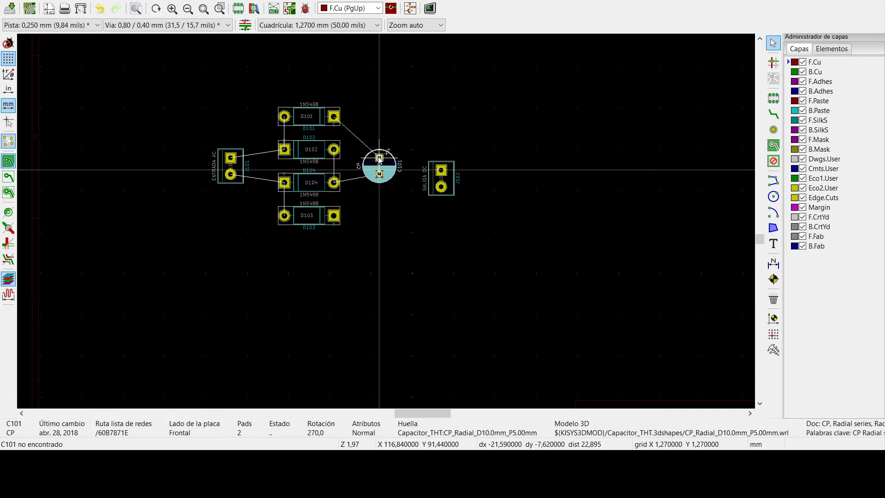
left_click(375, 159)
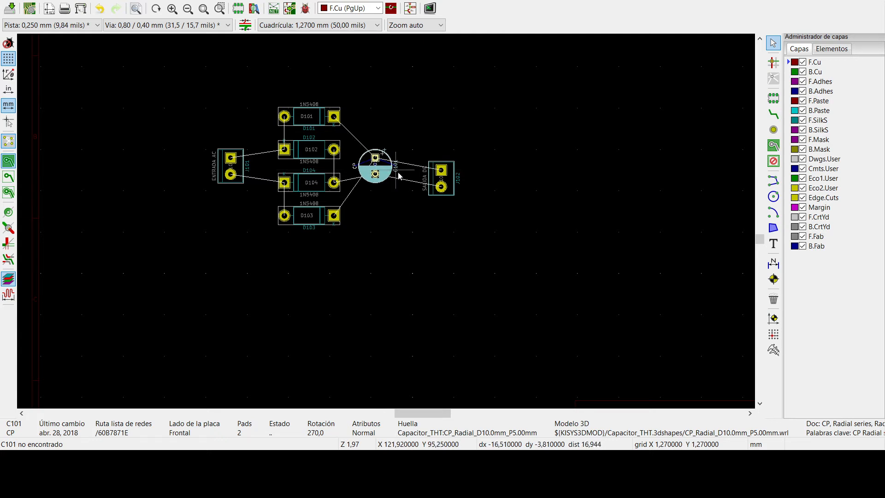
key("Escape")
- Move output terminal J102 closer to C101 and align its pads horizontally with the capacitor's pads
left_click(428, 174)
key("m")
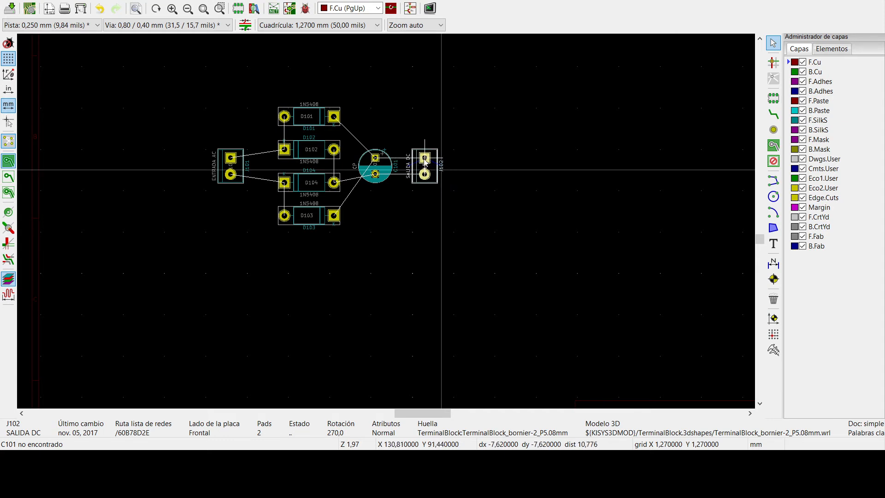
left_click(425, 160)
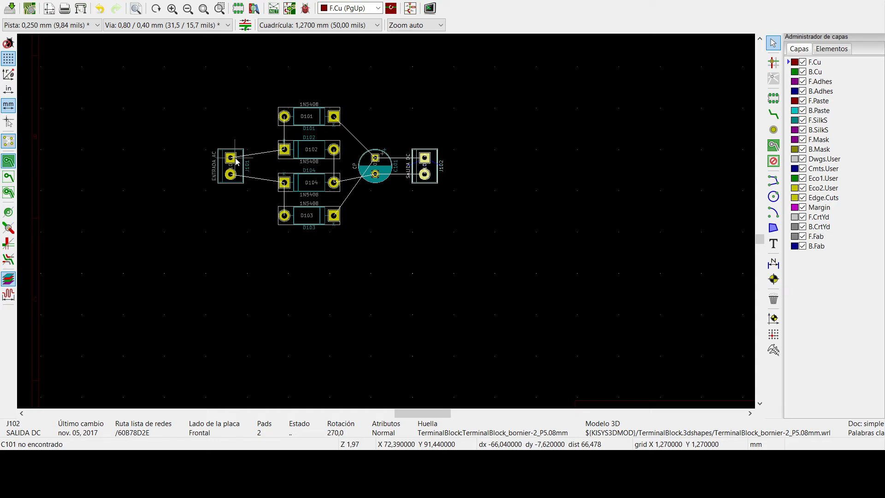
- On the B.Cu layer, route a track from J101 pad 1 to D102 pad 1 and on to D101 pad 2
left_click(795, 73)
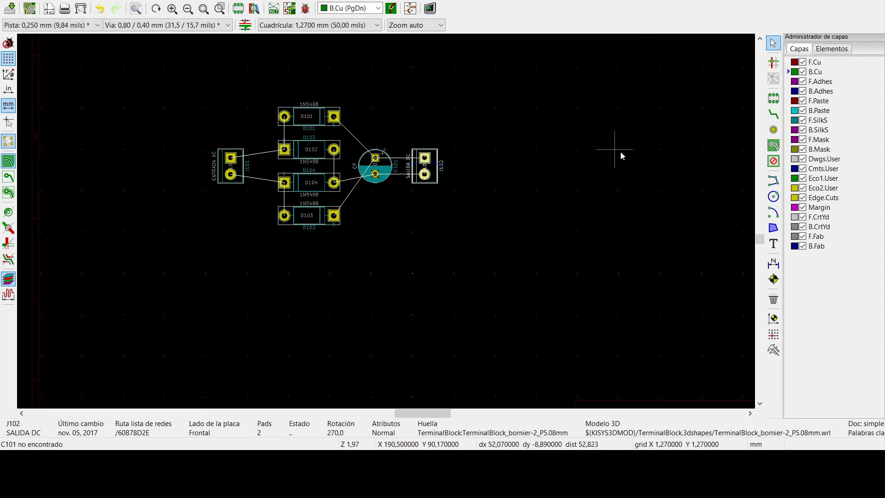
left_click(773, 117)
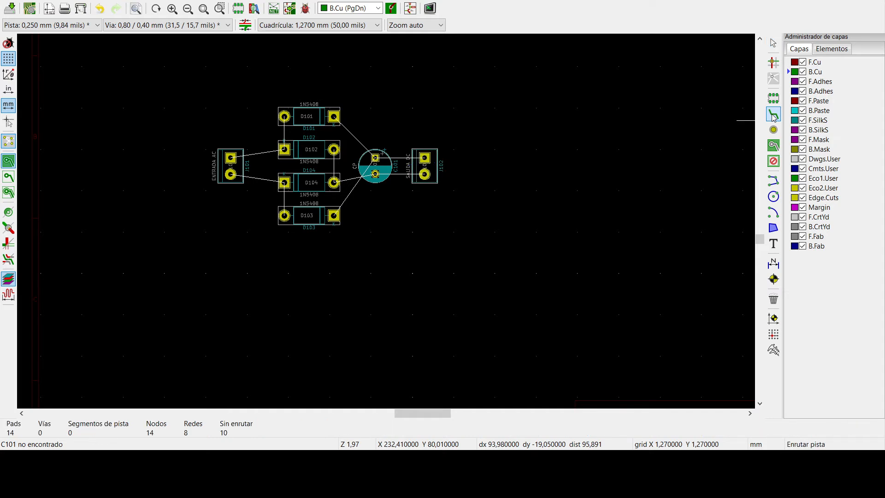
left_click(230, 157)
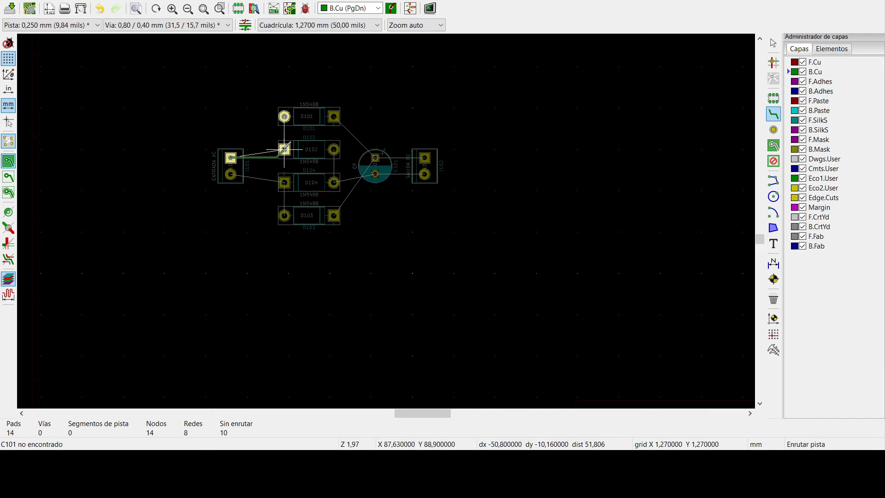
left_click(285, 148)
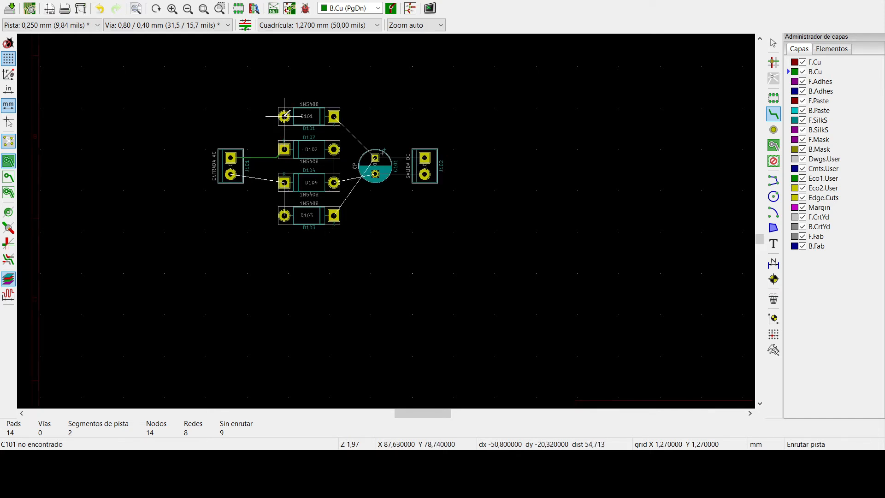
left_click(284, 148)
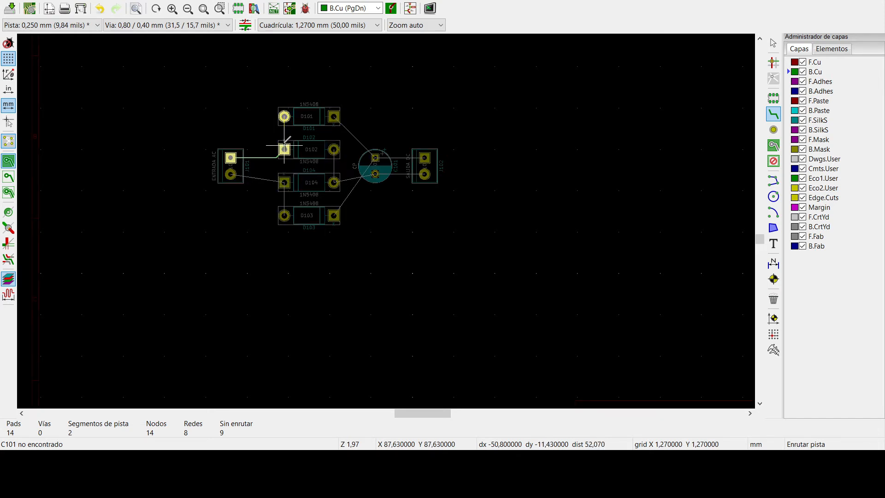
left_click(284, 116)
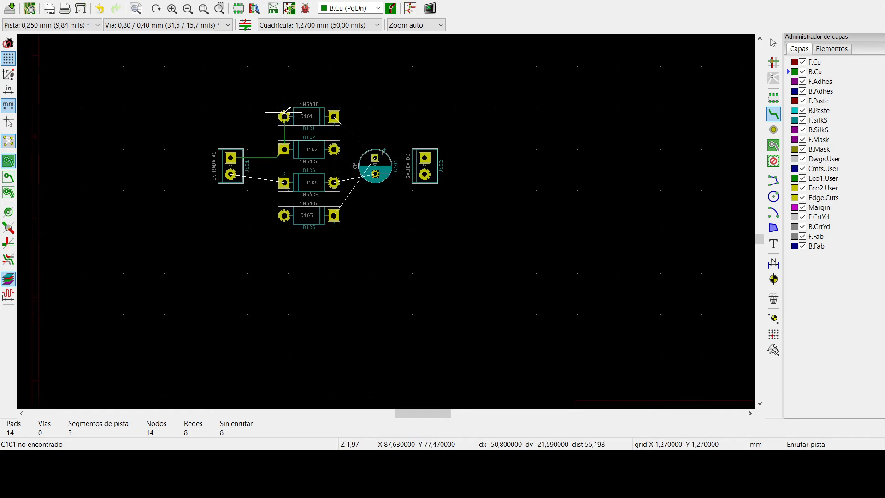
- Route a track from J101 pad 2 to D104 pad 1 and on to D103 pad 2
left_click(231, 174)
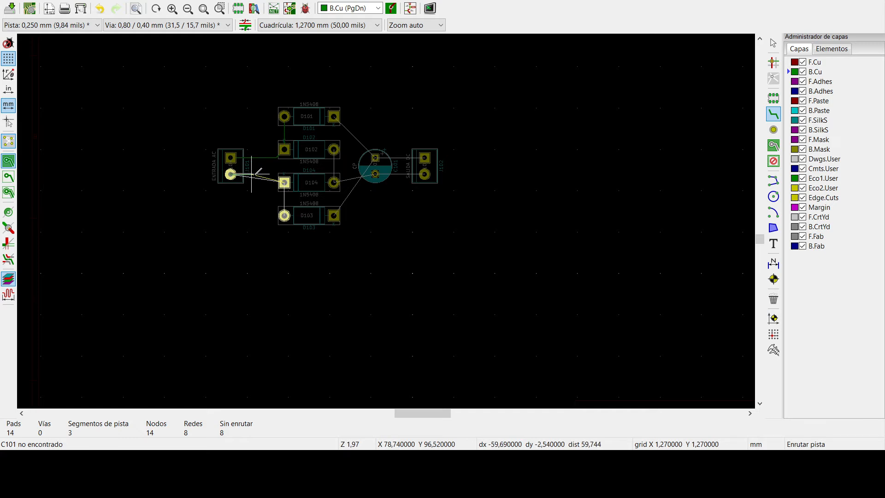
left_click(284, 181)
left_click(284, 182)
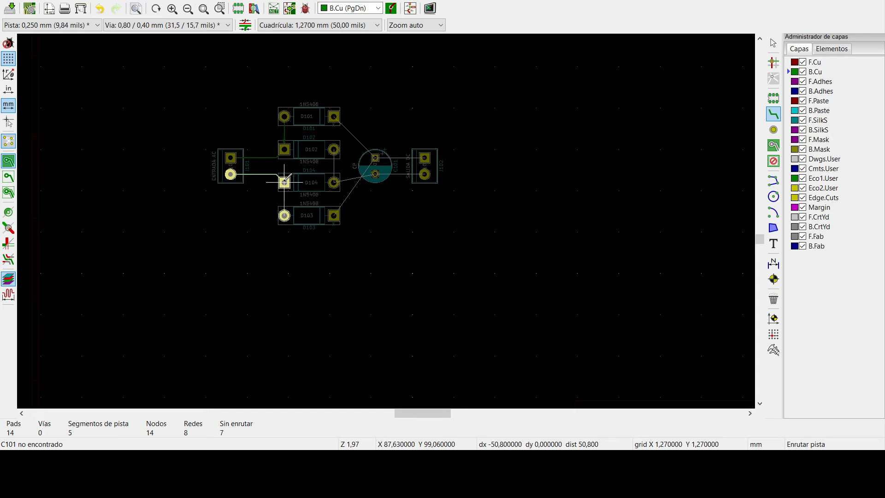
left_click(284, 215)
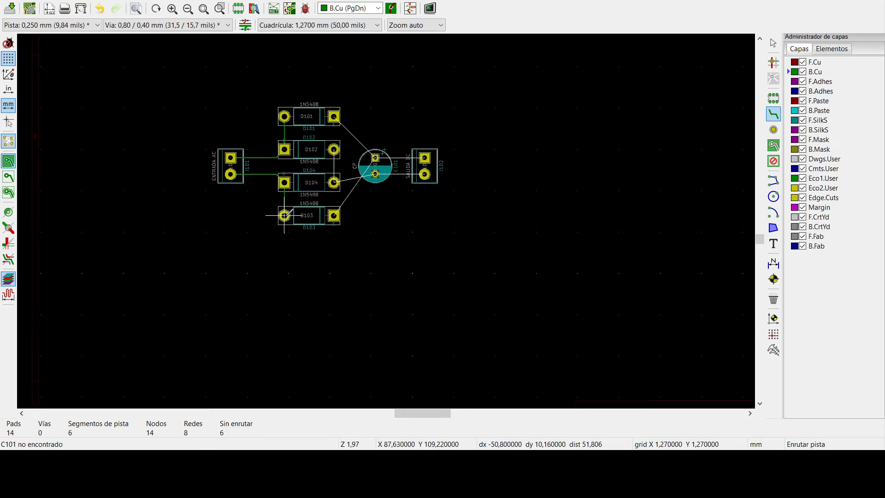
- Route a track from D103 pad 1 to D101 pad 1, running vertically between the pads of D104 and D102
left_click(334, 215)
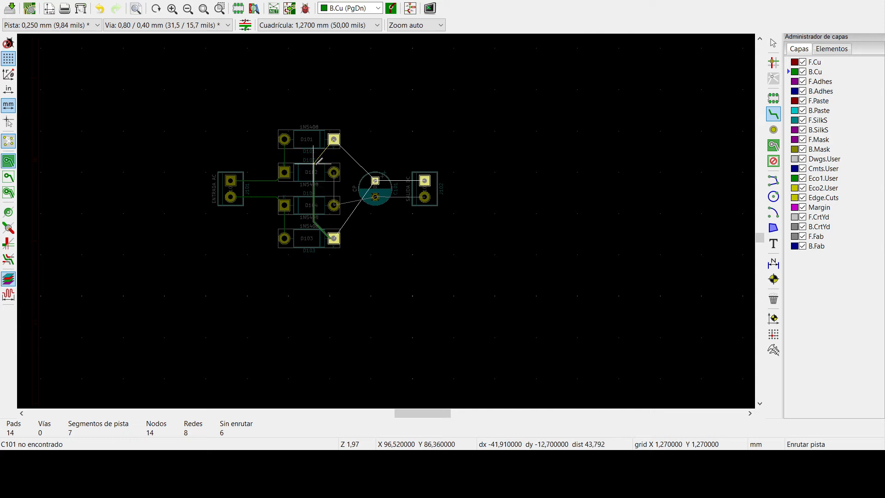
left_click(316, 160)
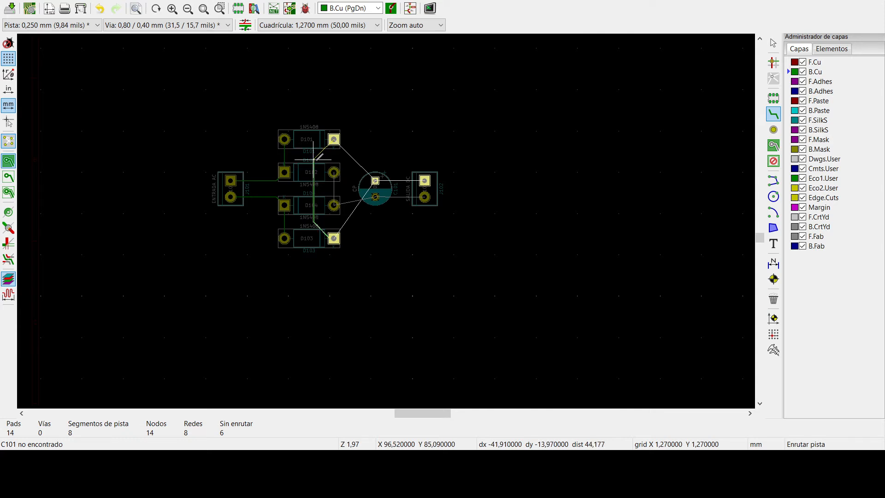
left_click(334, 138)
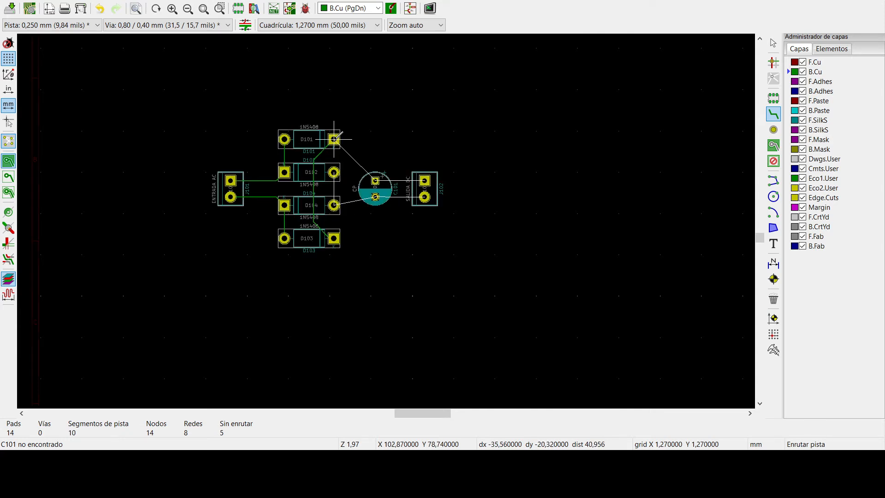
- Route D101 pad 1 around to C101's positive pad, and connect that pad to J102 pad 1
left_click(334, 138)
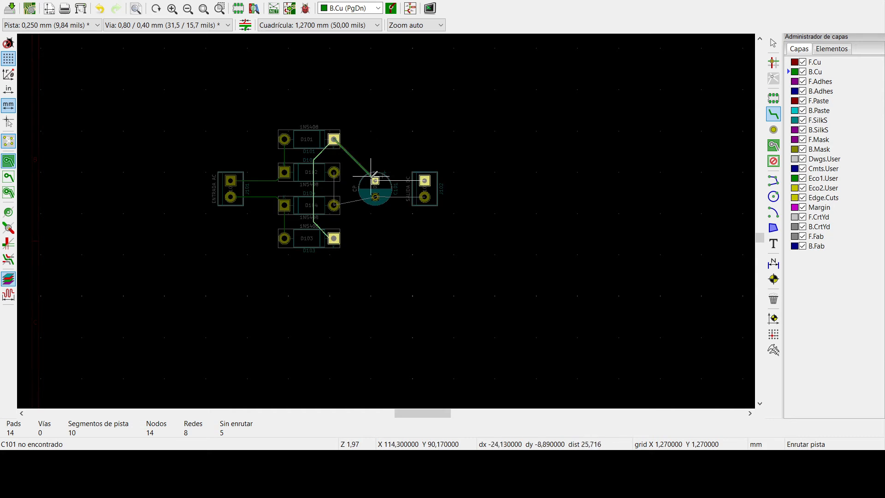
left_click(376, 159)
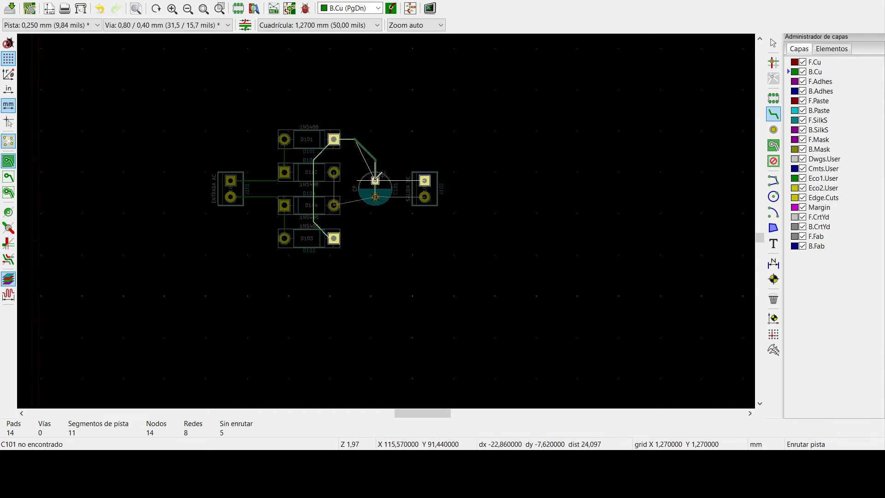
left_click(375, 180)
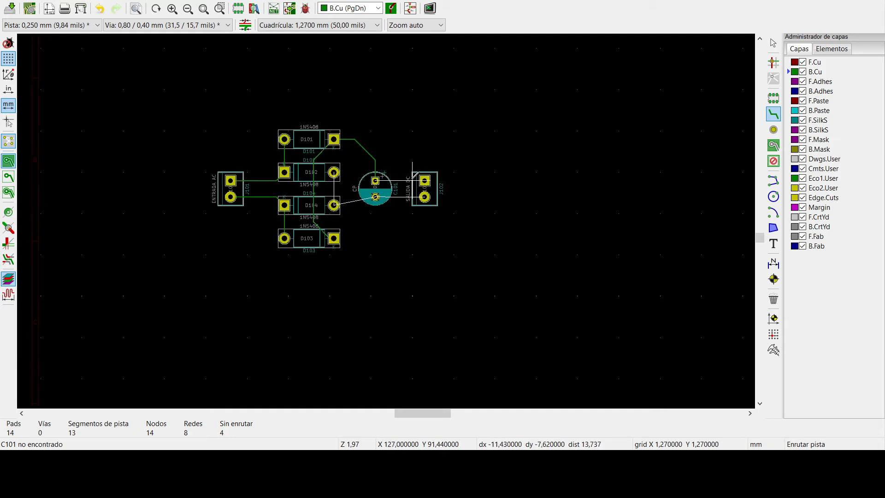
left_click(424, 180)
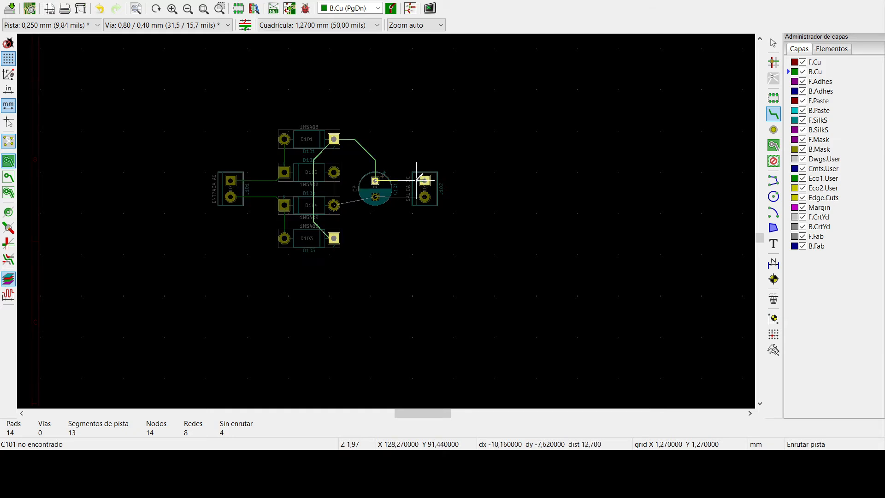
left_click(376, 180)
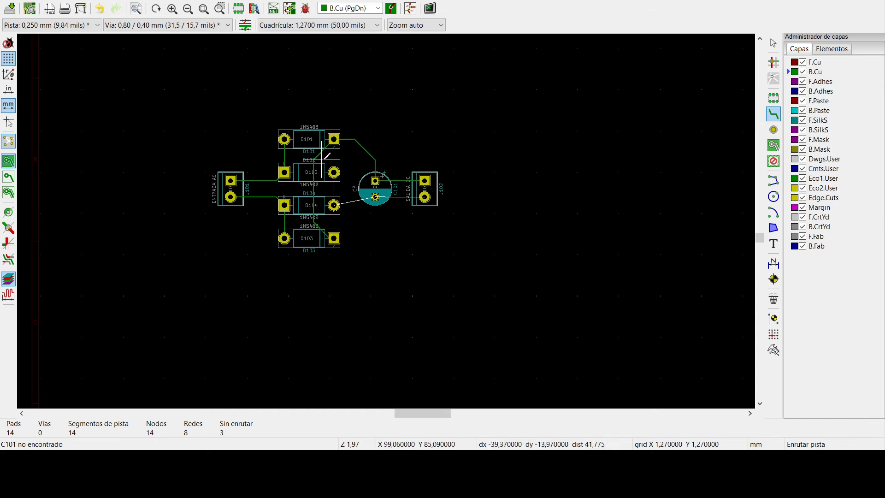
- Route D102 pad 2 to D104 pad 2, and connect D104 pad 2 and J102 pad 2 to C101's negative pad
left_click(334, 172)
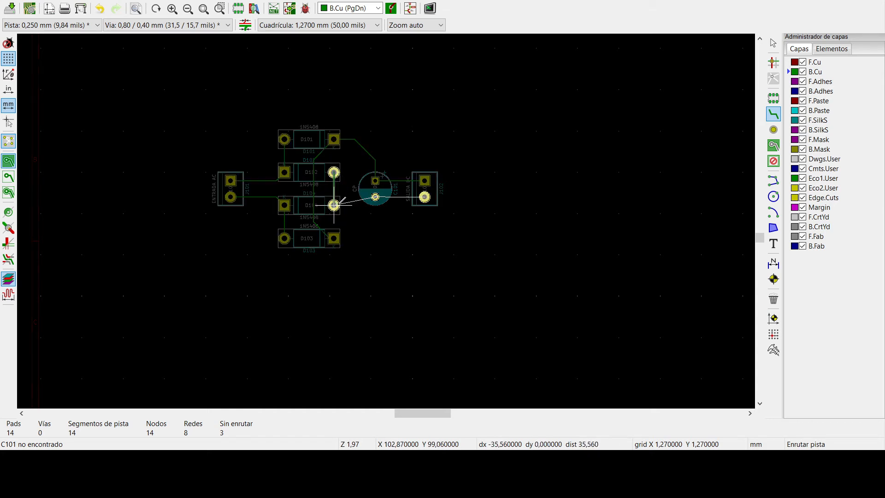
left_click(333, 205)
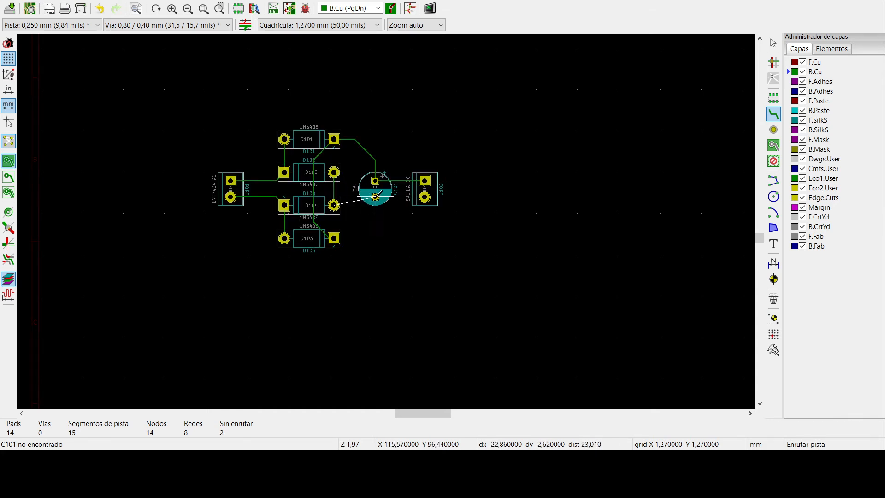
left_click(424, 197)
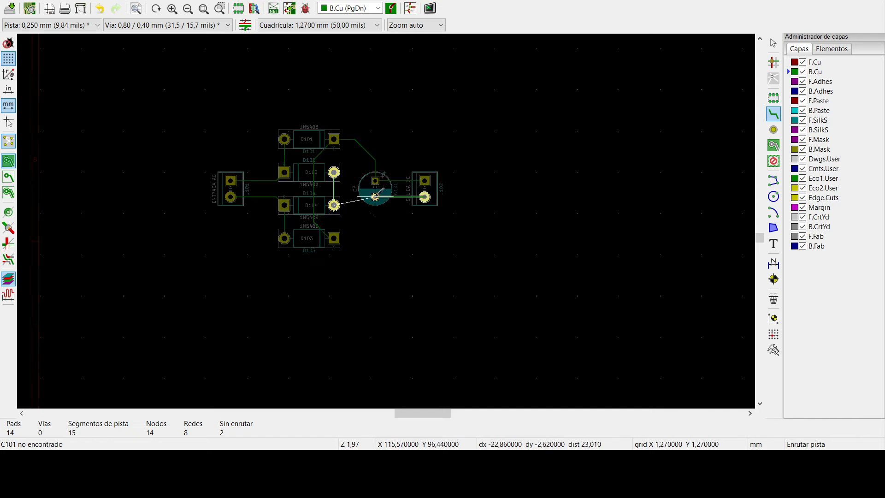
left_click(375, 197)
left_click(334, 205)
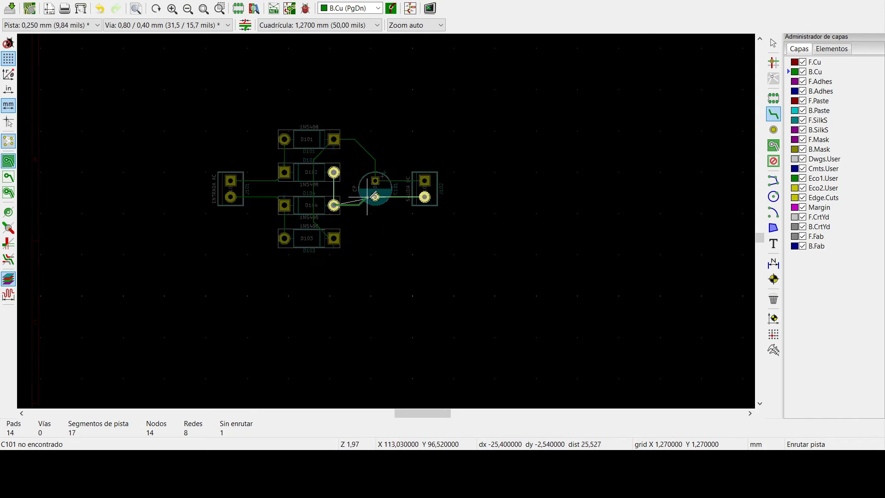
left_click(375, 196)
left_click(375, 197)
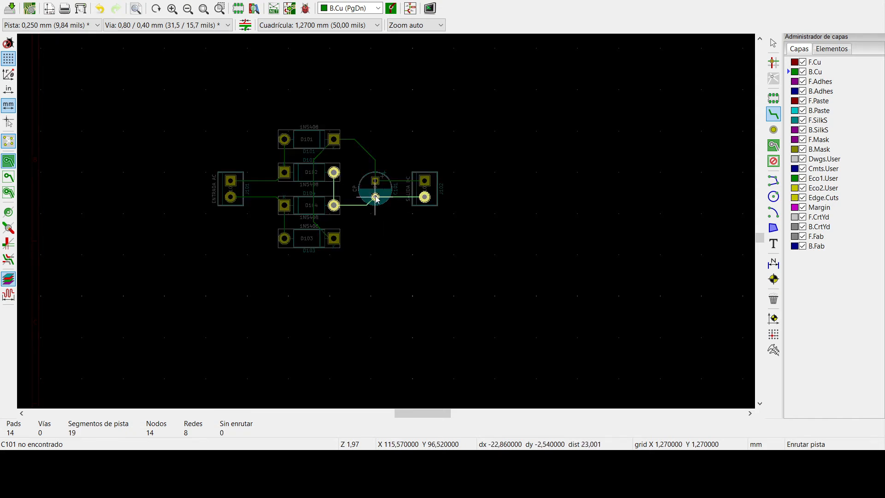
key("Escape")
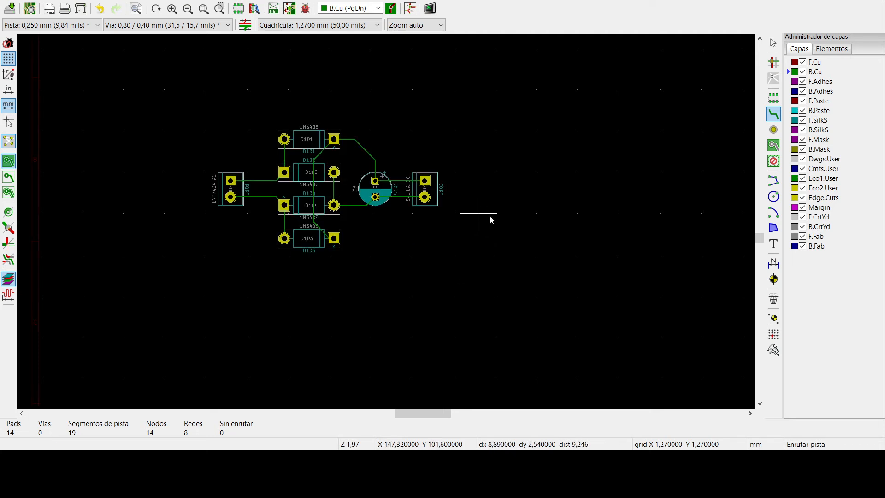
key("Escape")
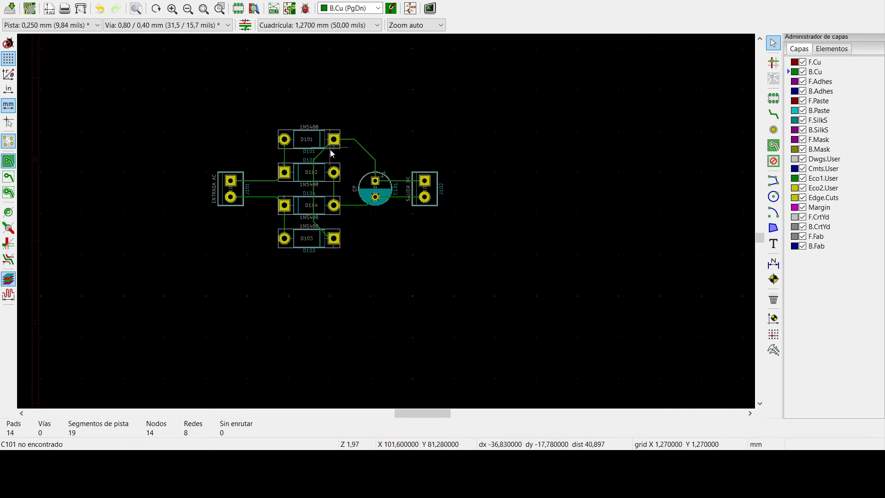
scroll(385, 221, "up", 4)
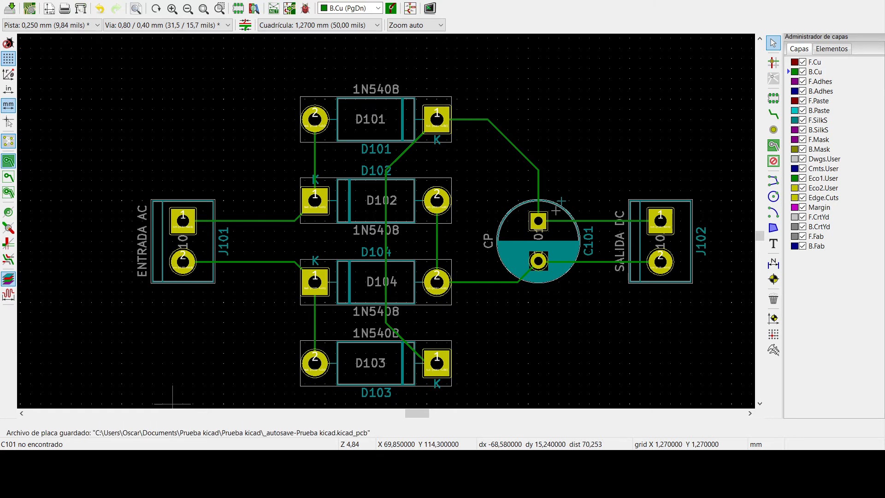
- Switch to the PCB Calculator's track width calculation and set the current to 3 A
key("alt+Tab")
key("alt+Tab")
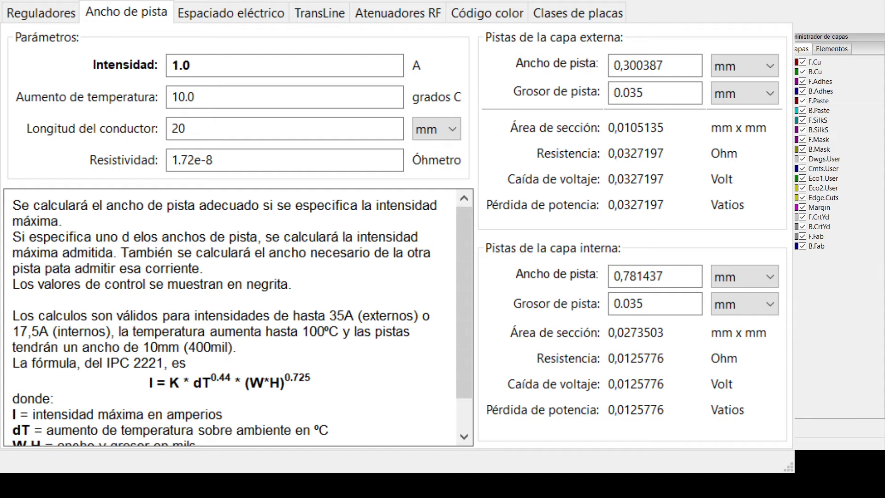
left_click(219, 67)
key("BackSpace")
key("BackSpace")
key("BackSpace")
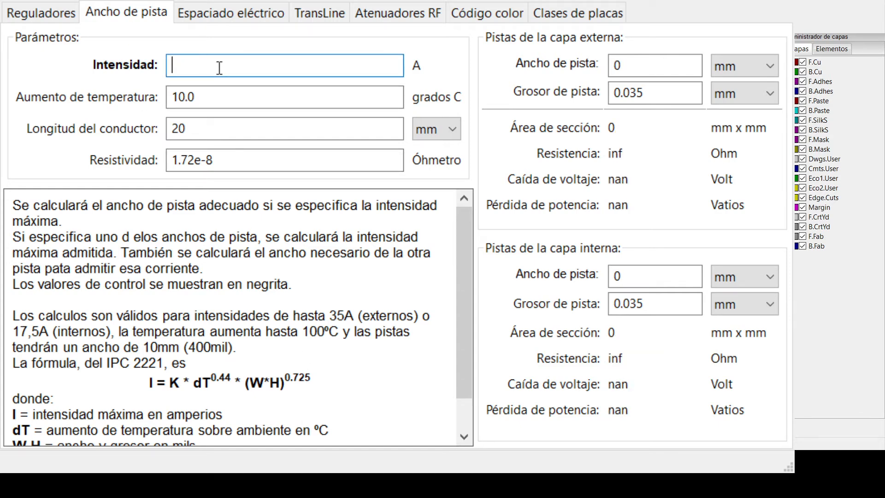
type("3")
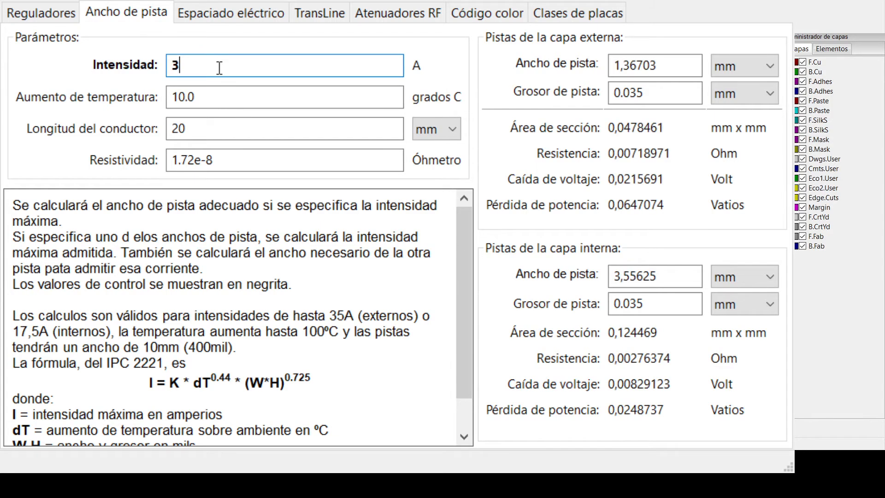
- Set the temperature rise to 30 degrees C and the conductor length to 40 mm for the track width calculation
left_click(233, 89)
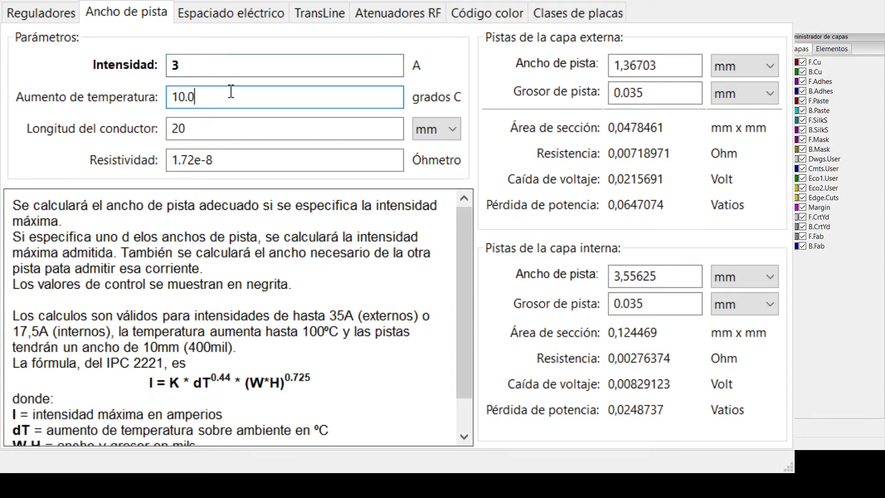
key("BackSpace")
key("BackSpace")
key("BackSpace")
key("BackSpace")
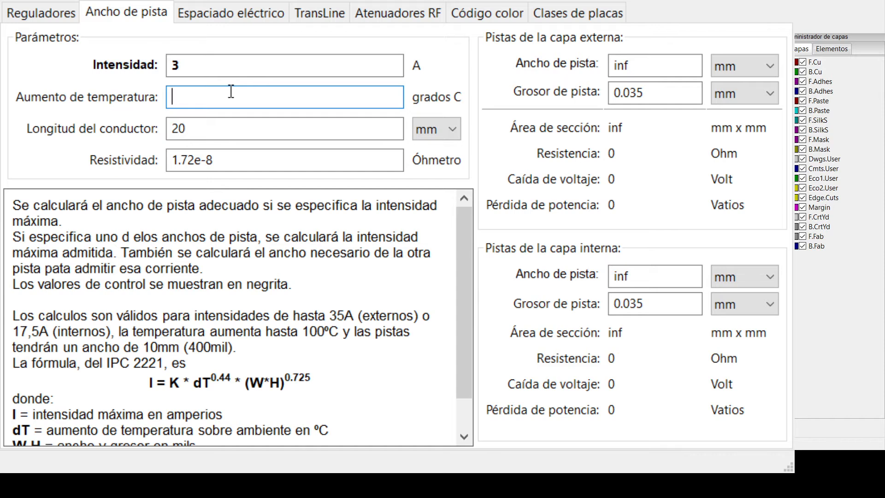
type("30")
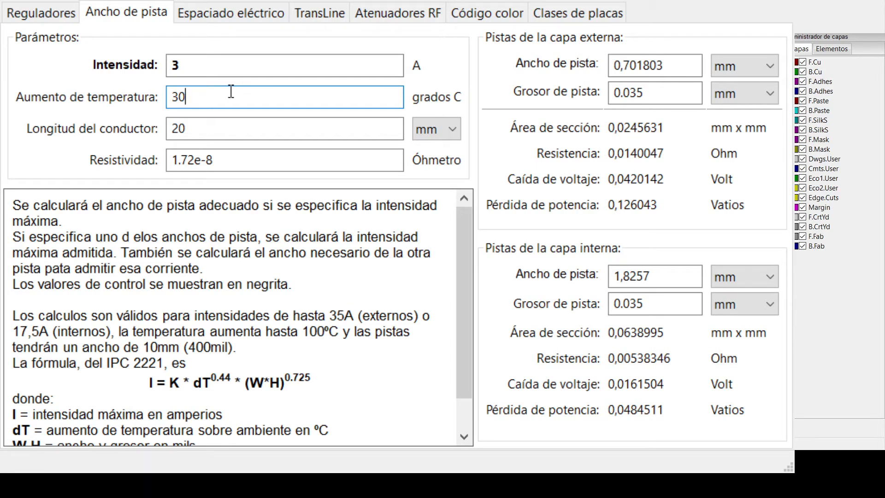
left_click(255, 129)
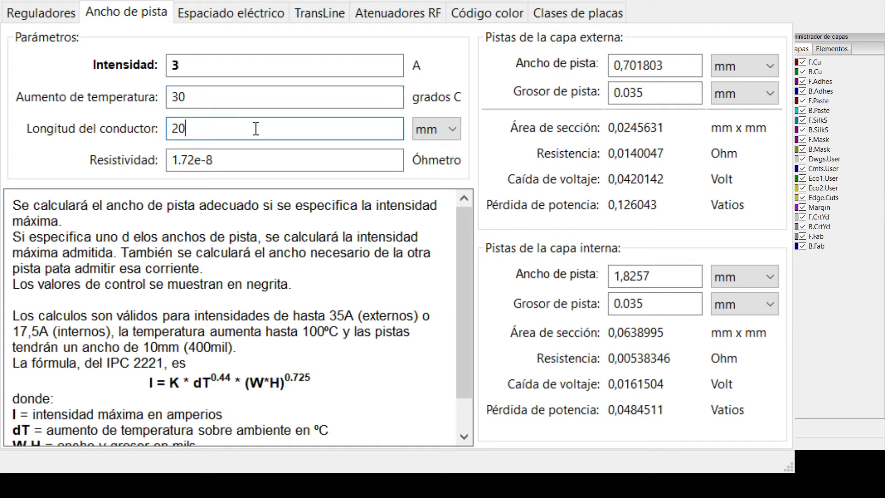
key("BackSpace")
key("BackSpace")
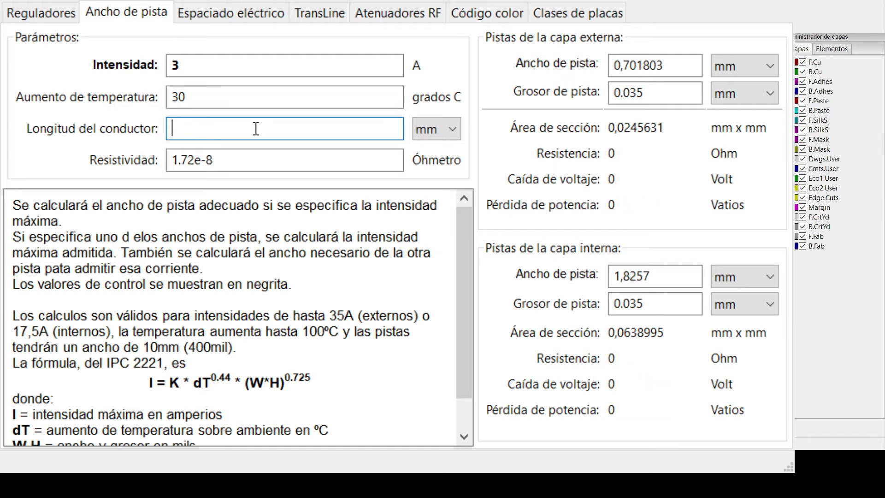
type("40")
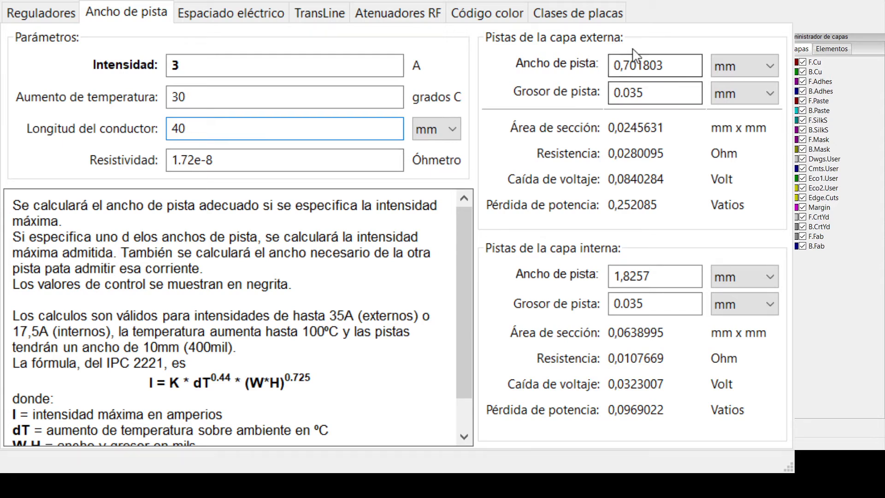
- Examine the calculated track width and the track thickness for the external layer
left_click_drag(613, 64, 667, 67)
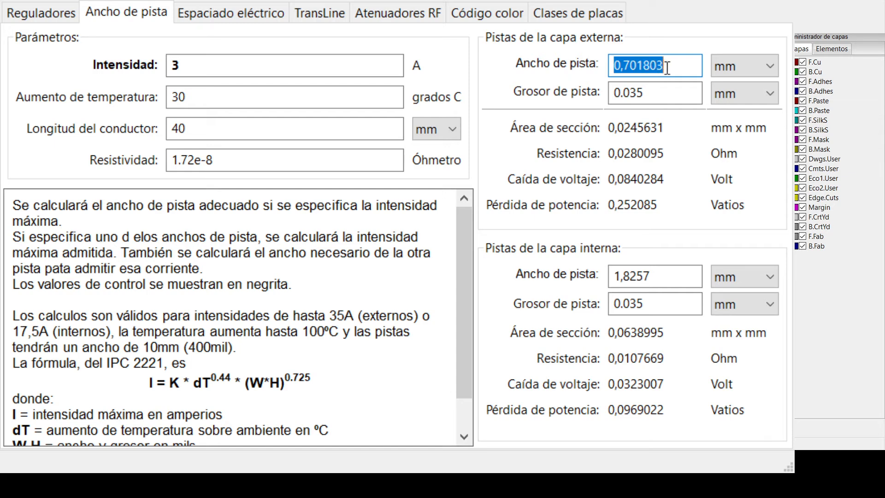
left_click(612, 64)
left_click_drag(613, 65, 636, 69)
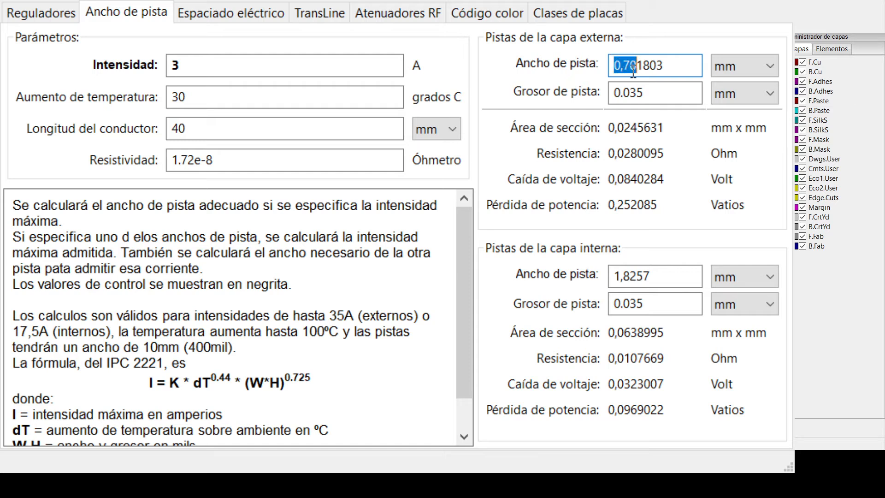
left_click_drag(612, 97, 645, 95)
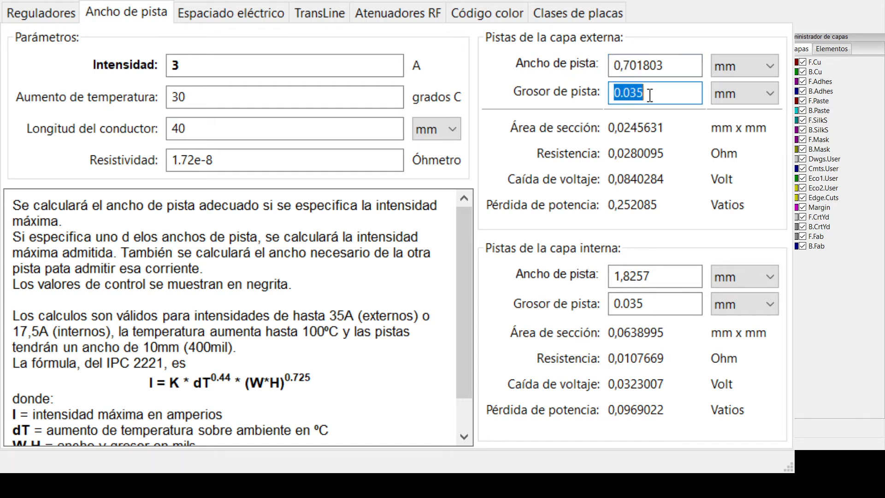
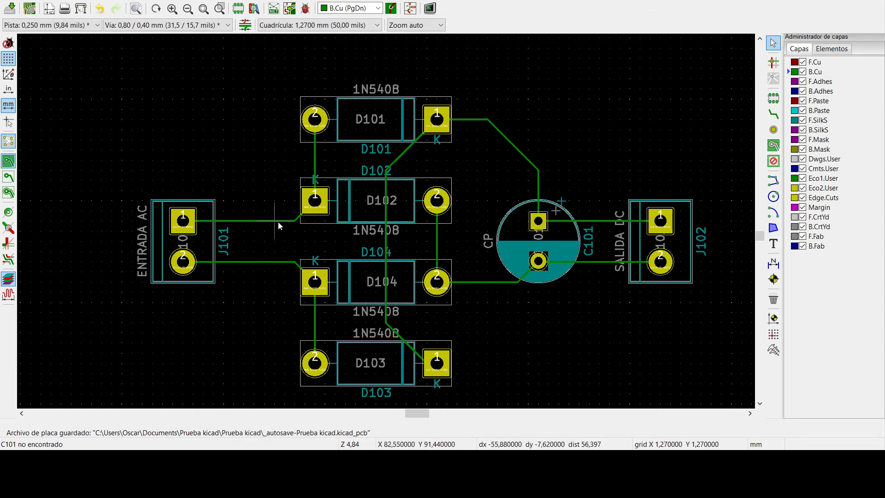
- Set the width of the horizontal track segment leaving J101 pad 1 to 4 mm
left_click(278, 222)
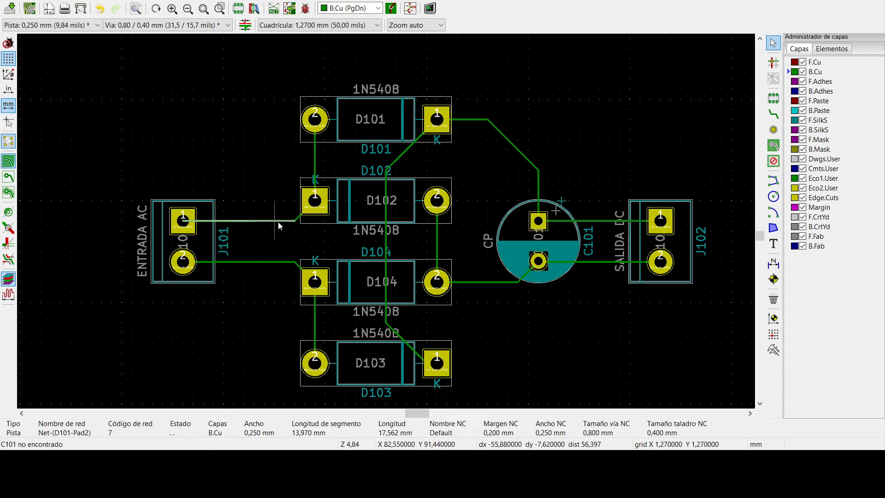
left_click(238, 170)
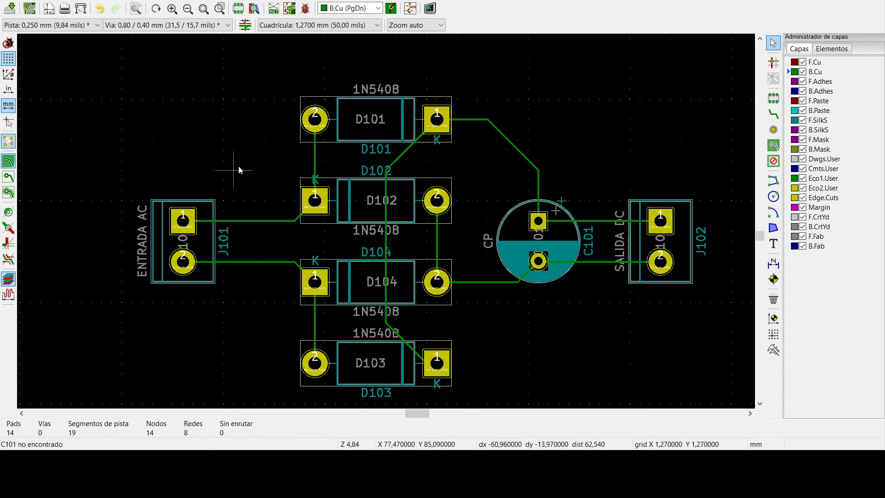
left_click(274, 222)
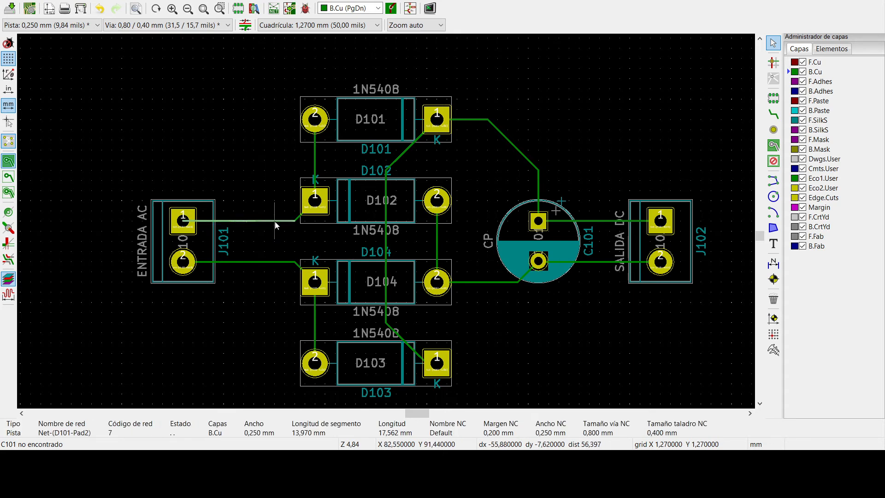
key("Escape")
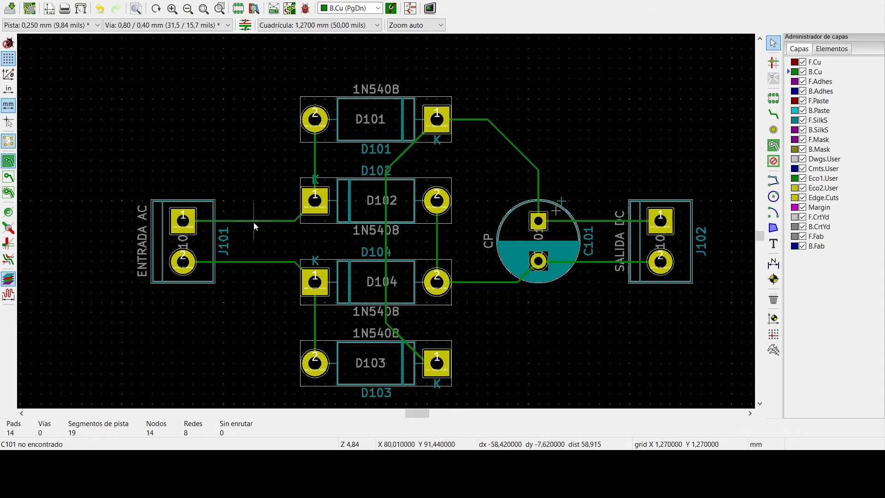
left_click(256, 221)
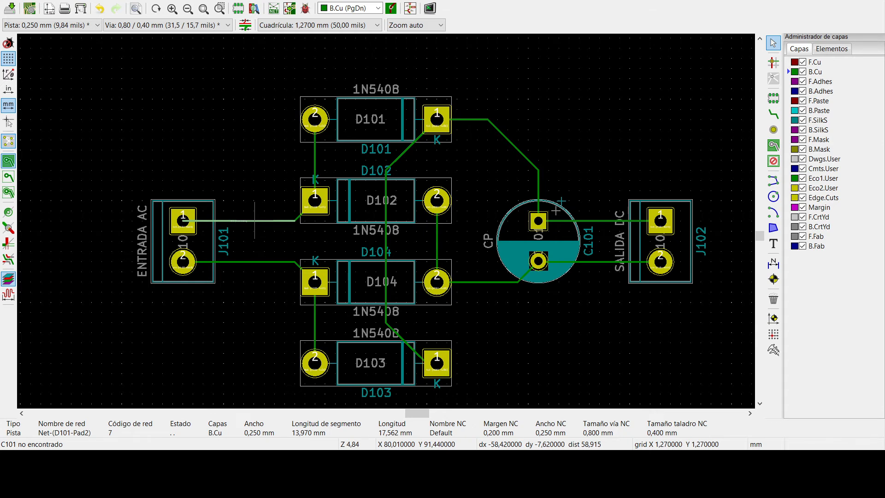
key("e")
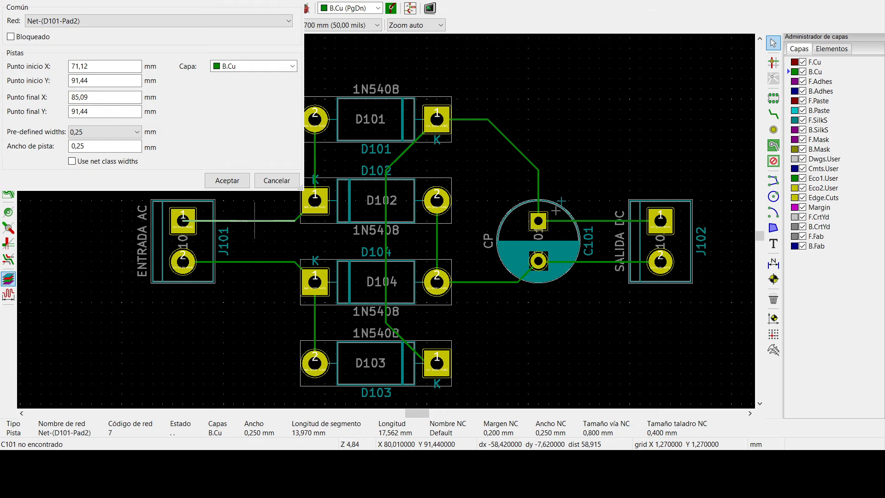
left_click(367, 419)
type("4")
key("Return")
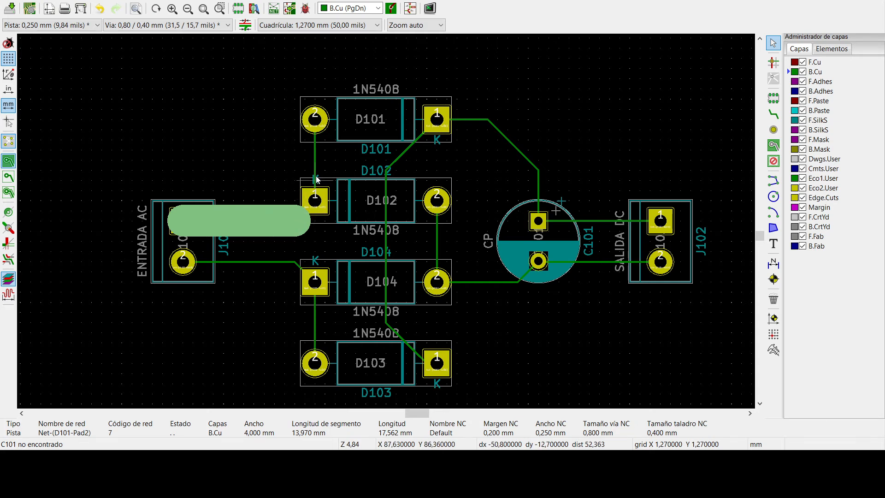
key("Escape")
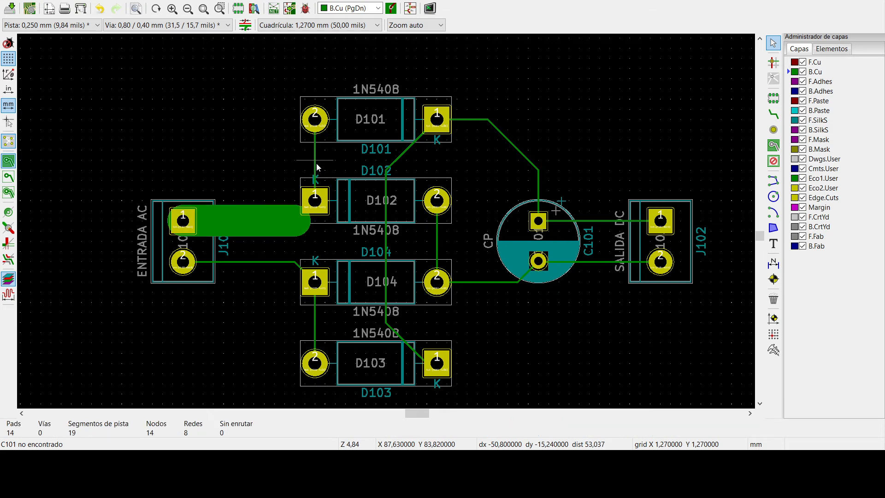
- Delete the track segments that join J101 pad 1, D102 pad 1 and D101 pad 2
left_click(276, 224)
key("Delete")
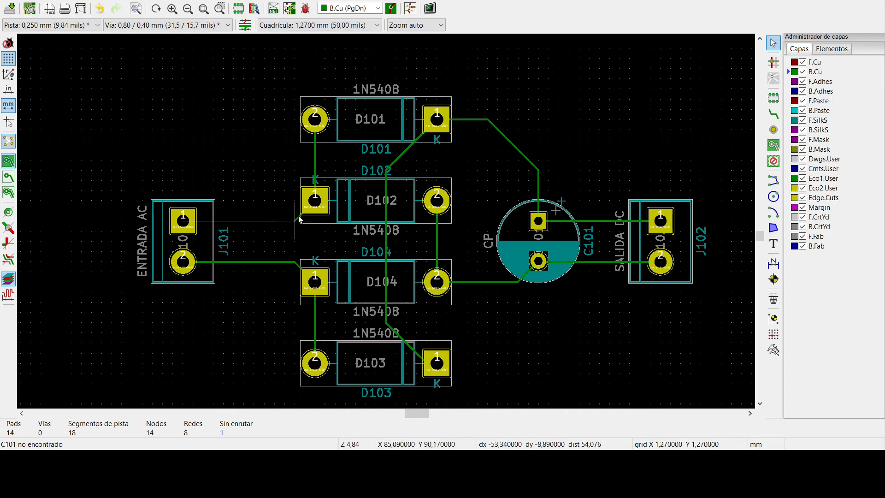
left_click(315, 160)
key("Delete")
left_click(298, 217)
key("Delete")
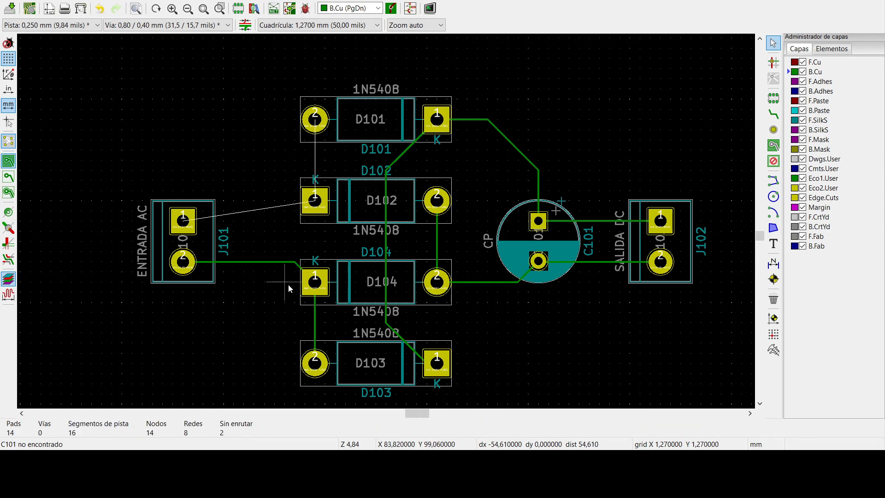
- Delete the track segments that join J101 pad 2, D104 pad 1 and D103 pad 2
left_click(288, 261)
key("Delete")
left_click(295, 264)
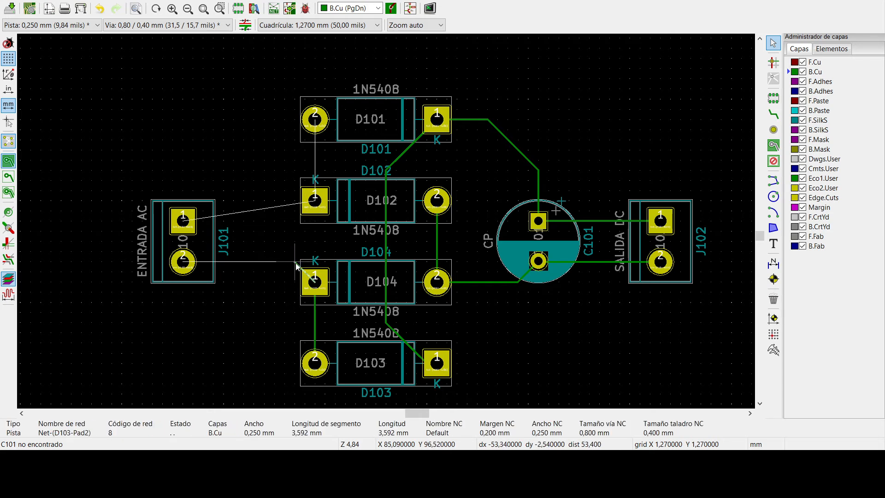
key("Delete")
left_click(316, 310)
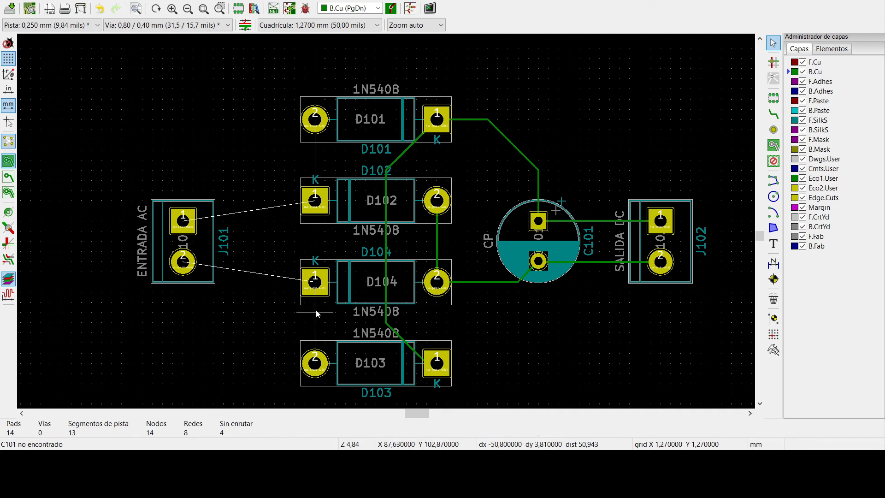
key("Delete")
left_click(386, 303)
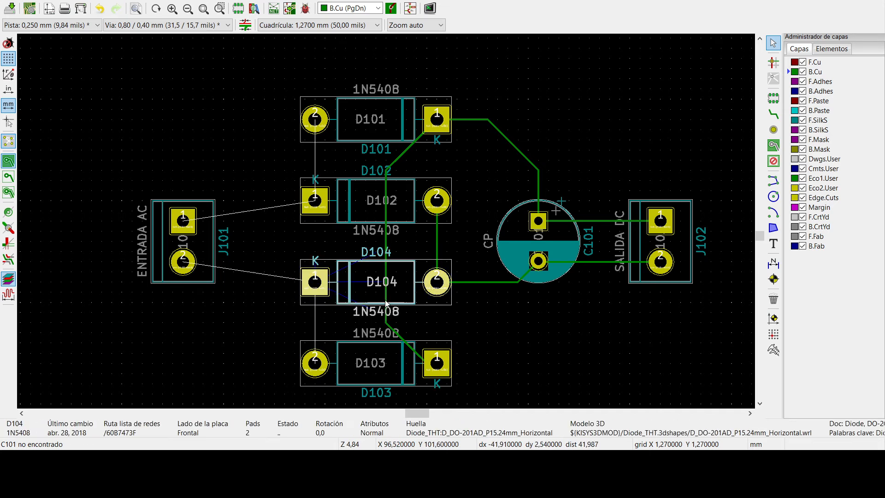
key("Delete")
key("ctrl+z")
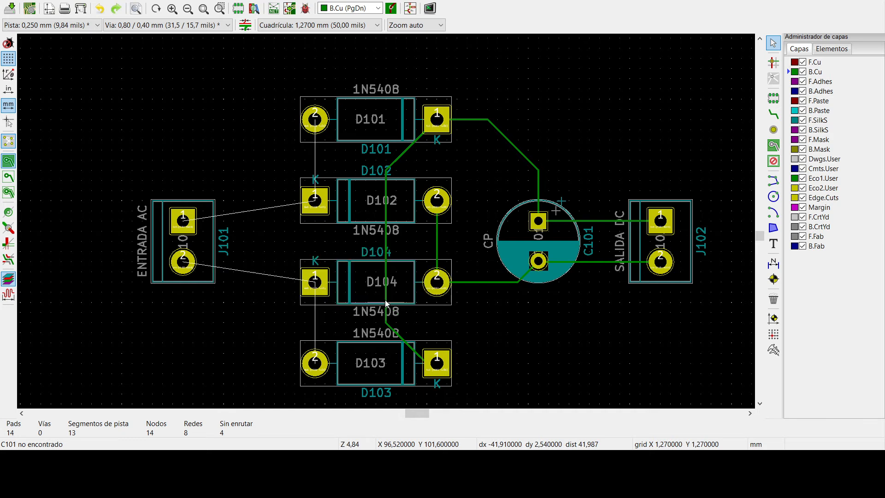
- Delete the track running from D101 pad 1 under D102 and D104 to D103 pad 1
left_click(386, 239)
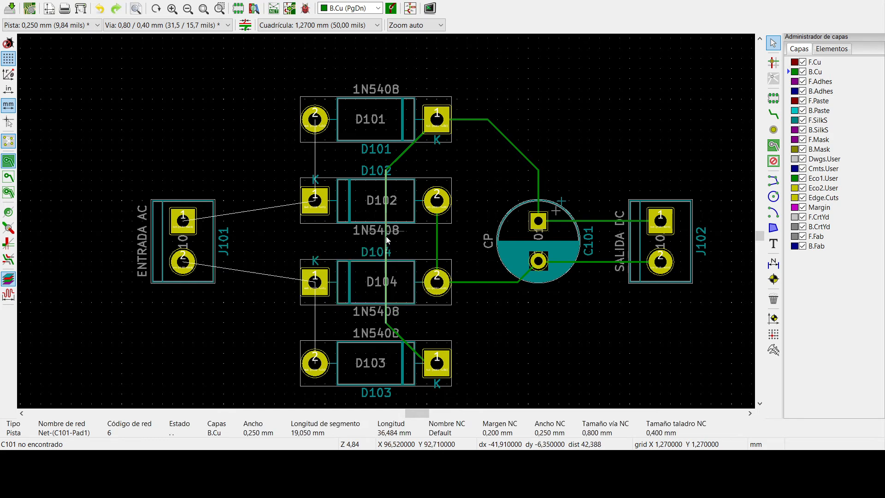
key("Delete")
left_click(399, 159)
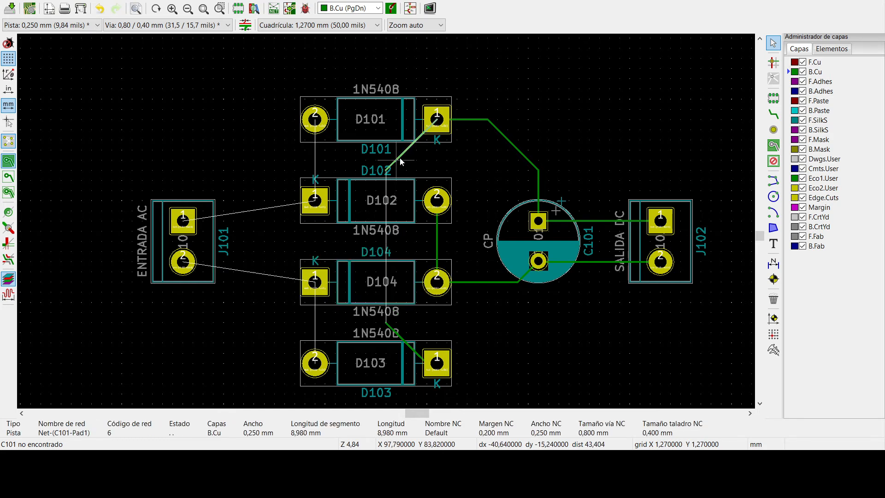
key("Delete")
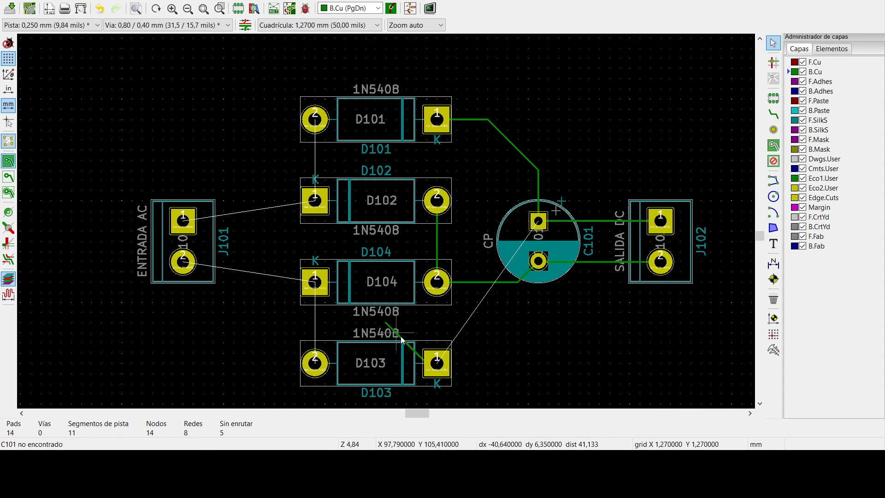
- Delete the horizontal track segment leaving D104 pad 2 towards C101 and the track between D102 pad 2 and D104 pad 2
left_click(474, 283)
key("Delete")
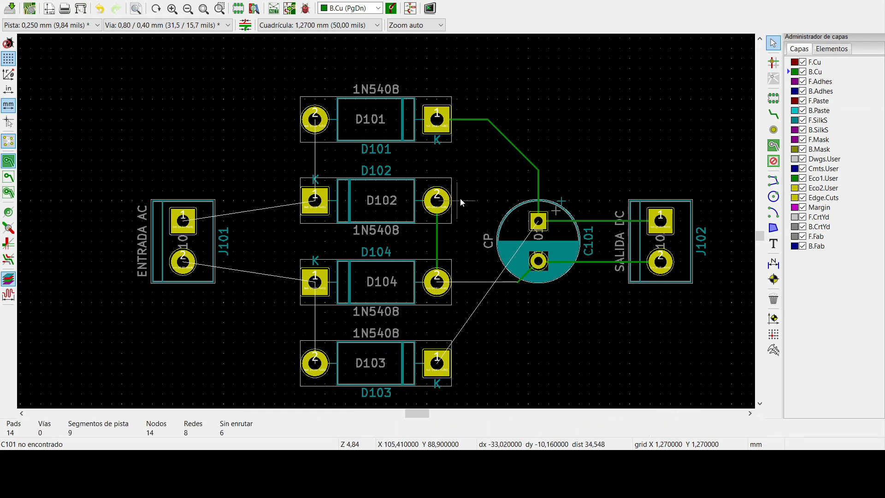
left_click(438, 242)
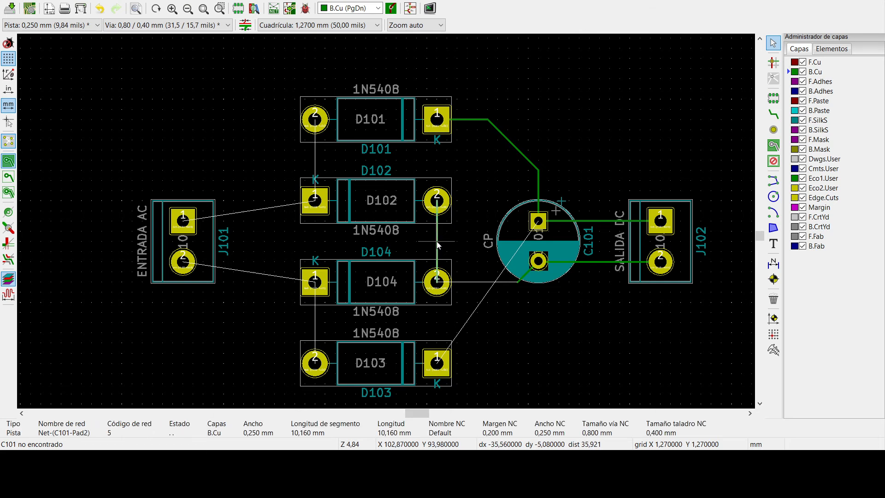
key("Delete")
- Delete the three track segments connecting D101 pad 1 to the positive pad of C101
left_click(480, 120)
key("Delete")
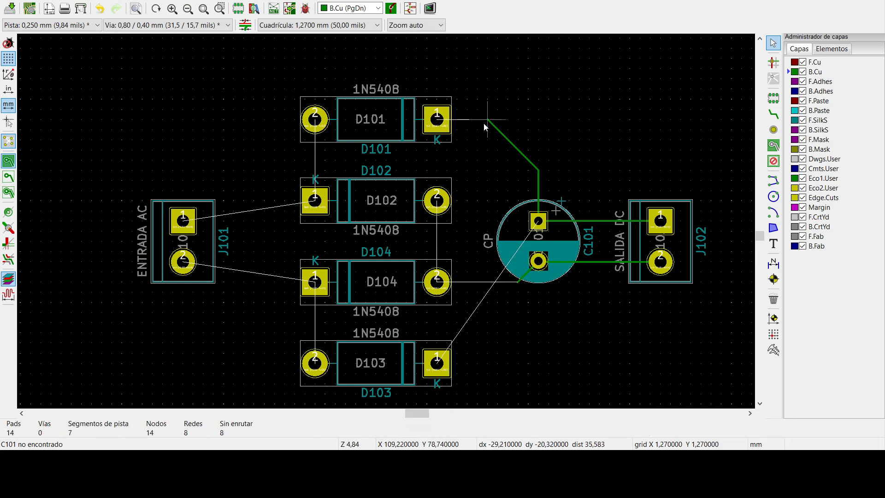
left_click(512, 143)
key("Delete")
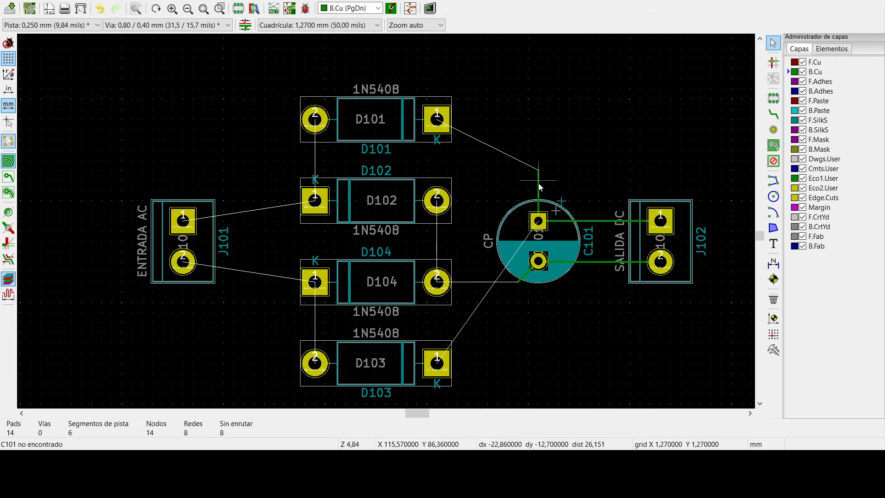
left_click(538, 184)
key("Delete")
- Delete both tracks between C101 and J102 and the leftover diagonal segment at C101's negative pad
left_click(585, 222)
key("Delete")
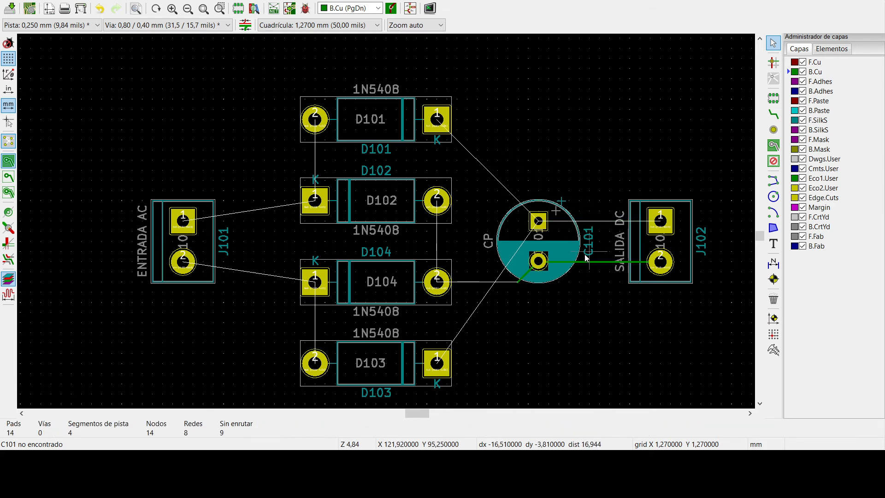
left_click(593, 262)
key("Delete")
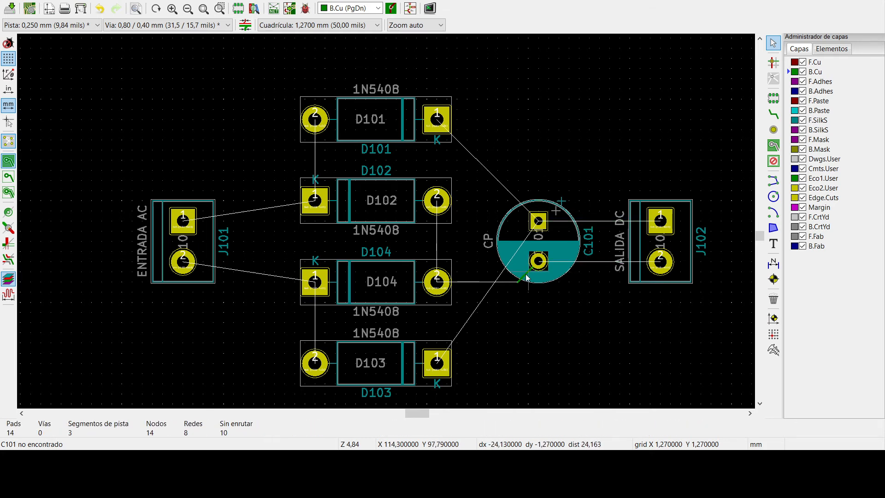
left_click(526, 275)
key("Delete")
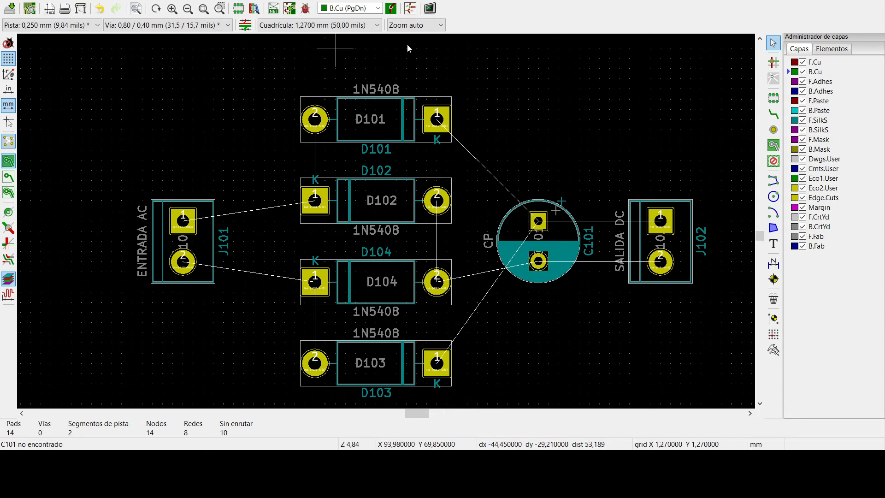
- Route a 4 mm wide track on B.Cu from J101 pad 1 through D102 pad 1 to D101 pad 2
left_click(773, 114)
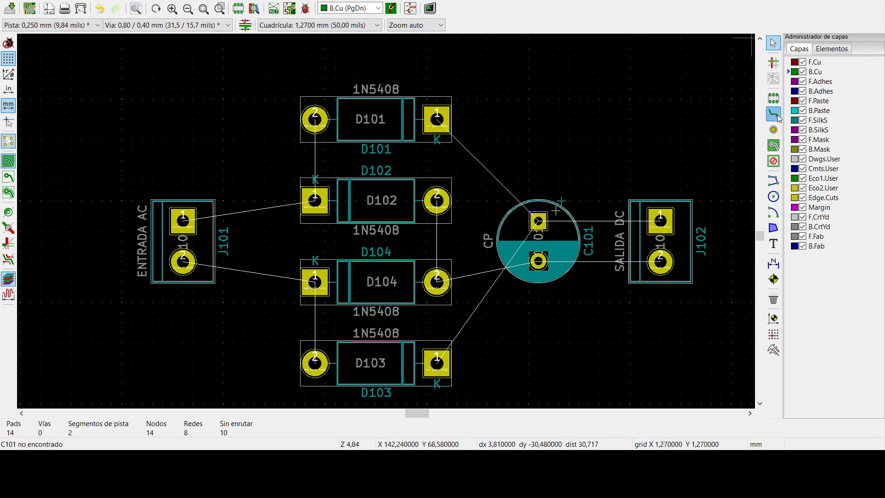
left_click(183, 221)
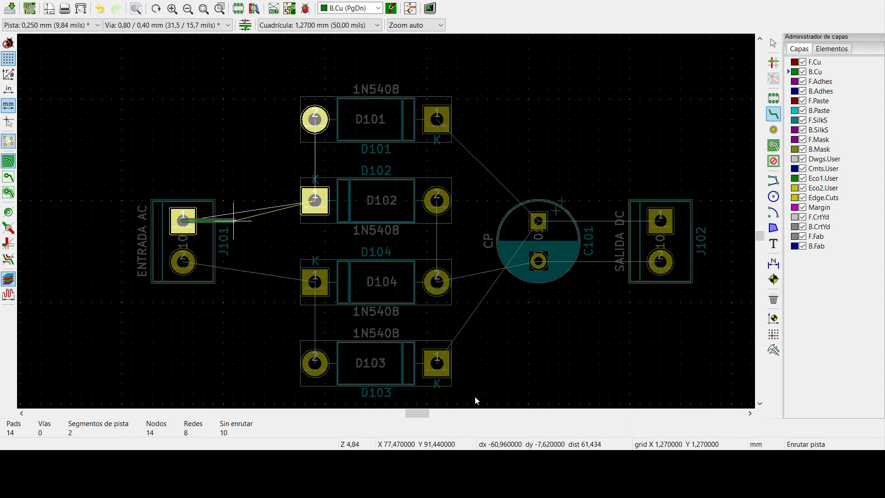
key("q")
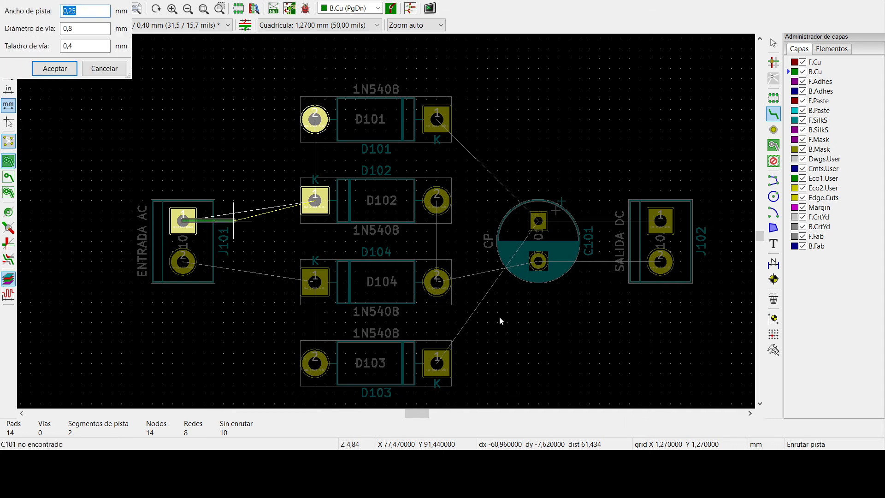
left_click(277, 459)
left_click_drag(64, 0, 403, 187)
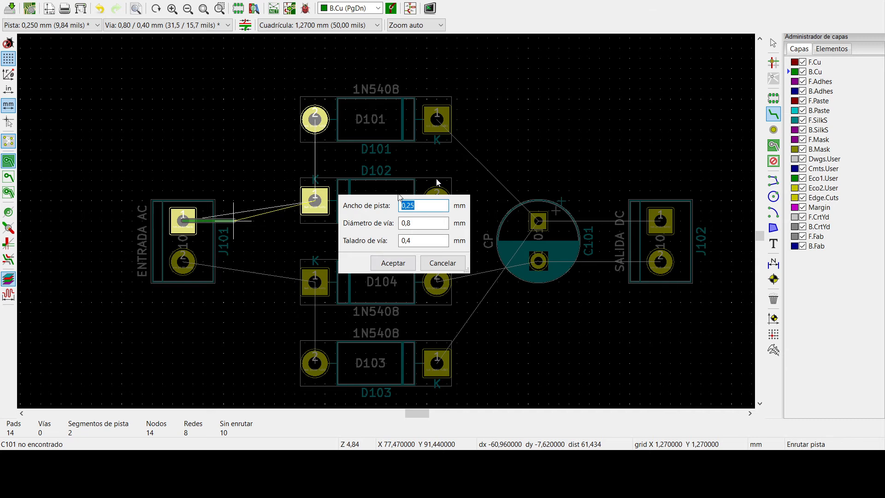
type("4")
key("Return")
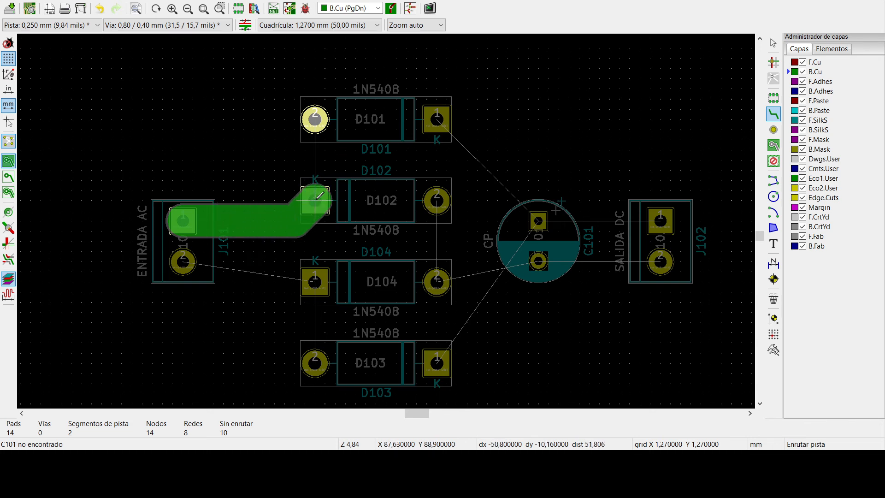
left_click(315, 197)
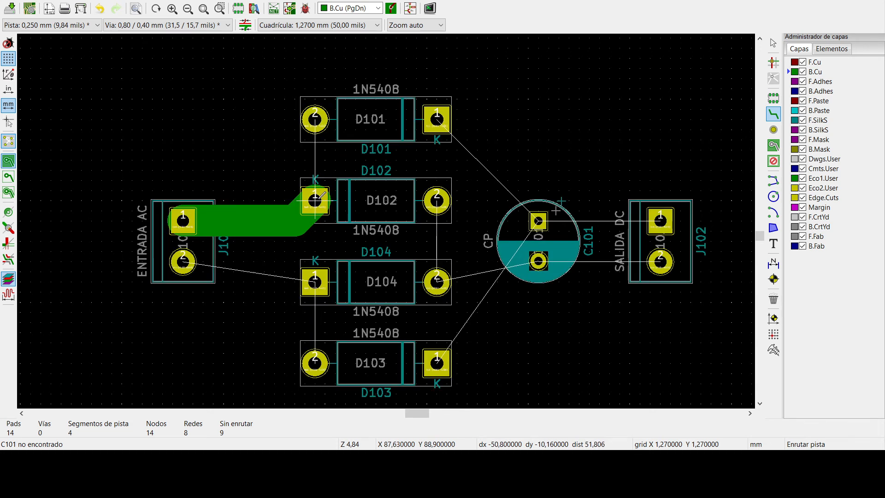
left_click(324, 195)
left_click(324, 113)
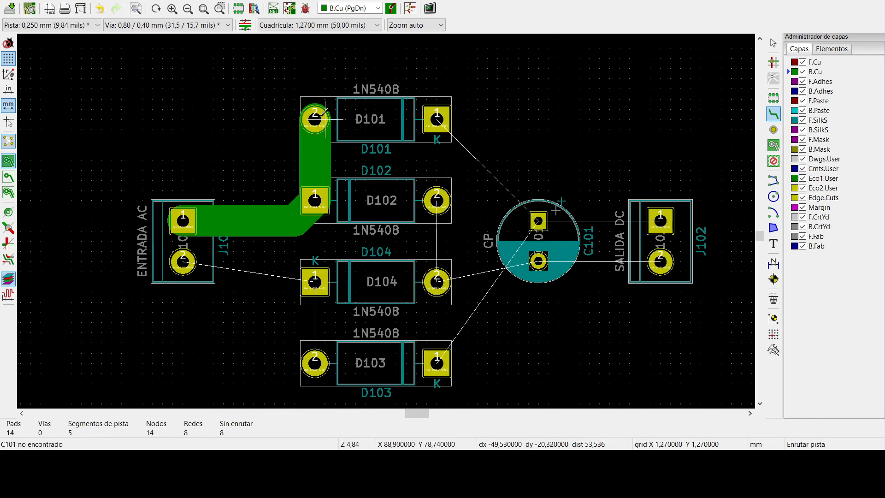
- Route a 4 mm track from D101 pad 1 vertically under D102 and D104 to D103 pad 1
left_click(436, 119)
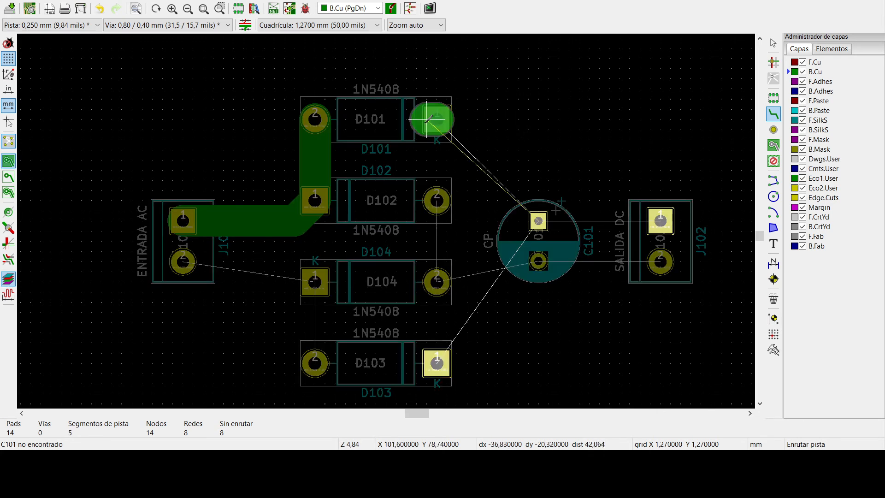
left_click(390, 167)
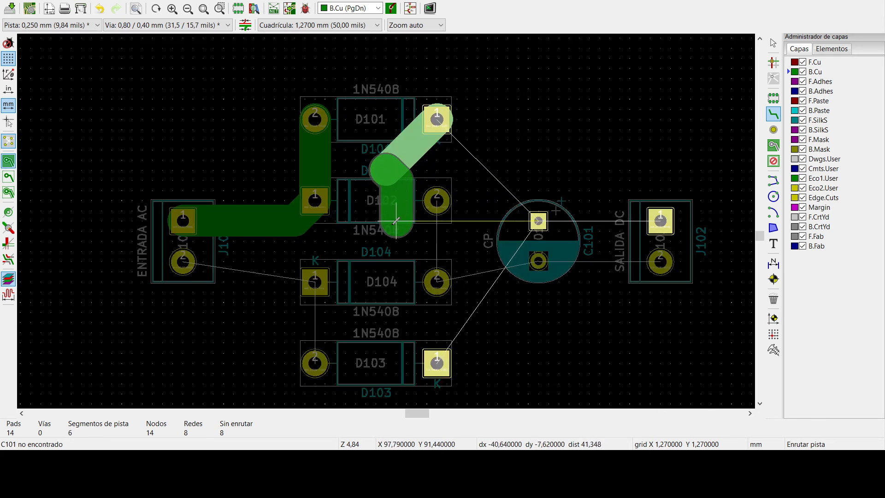
left_click(387, 322)
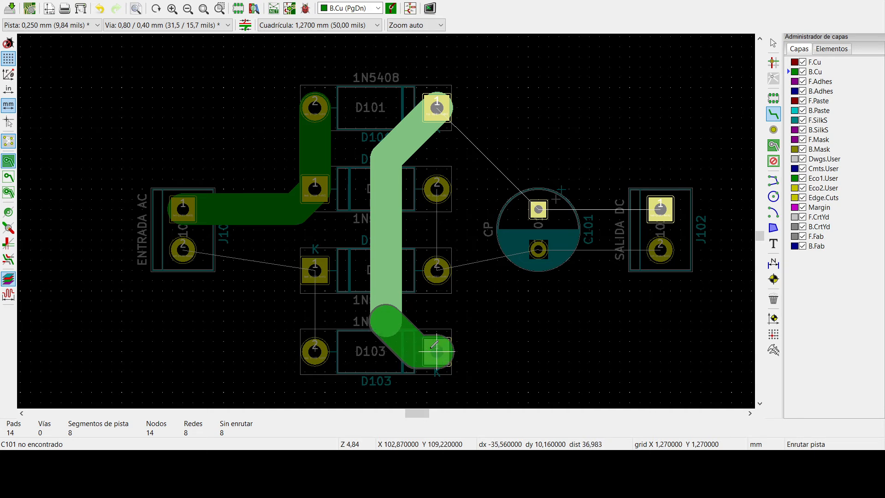
left_click(435, 346)
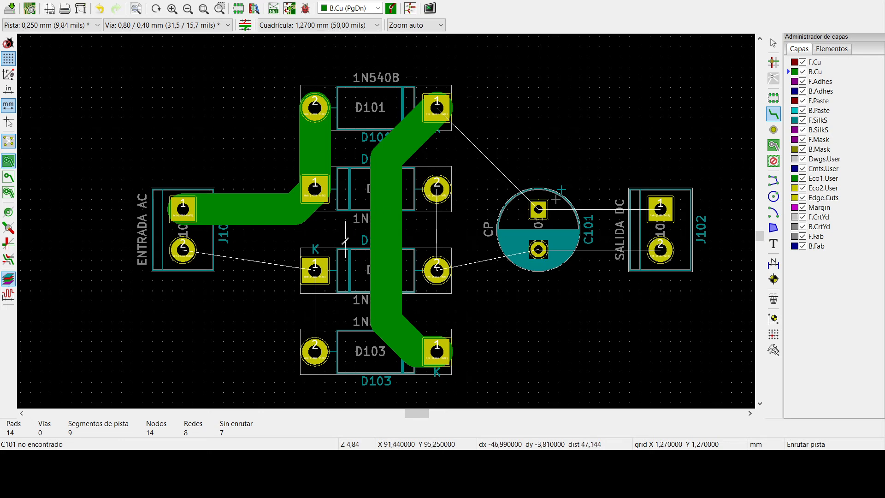
- Route a 4 mm track on B.Cu from J101 pad 2 through D104 pad 1 to D103 pad 2
left_click(183, 250)
left_click(315, 268)
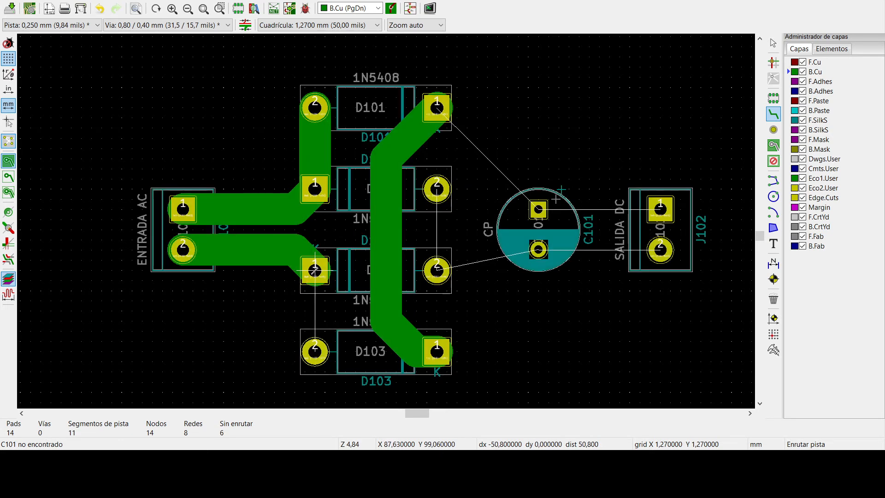
left_click(315, 351)
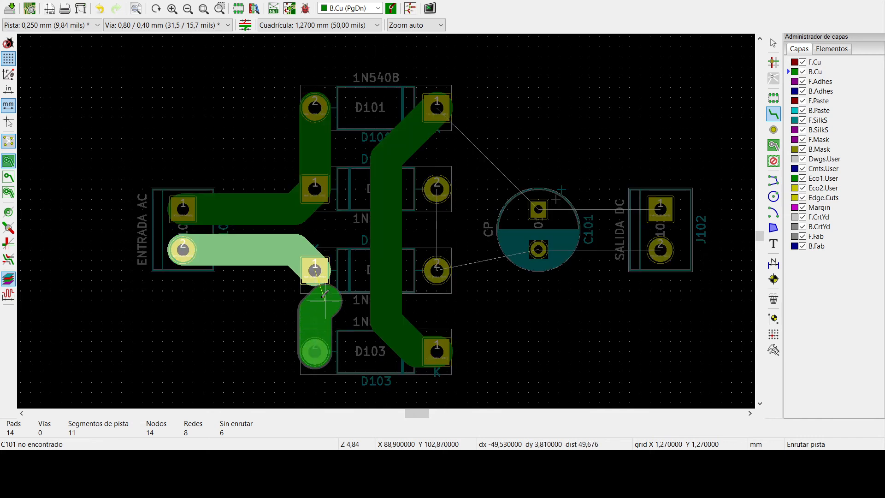
left_click(315, 269)
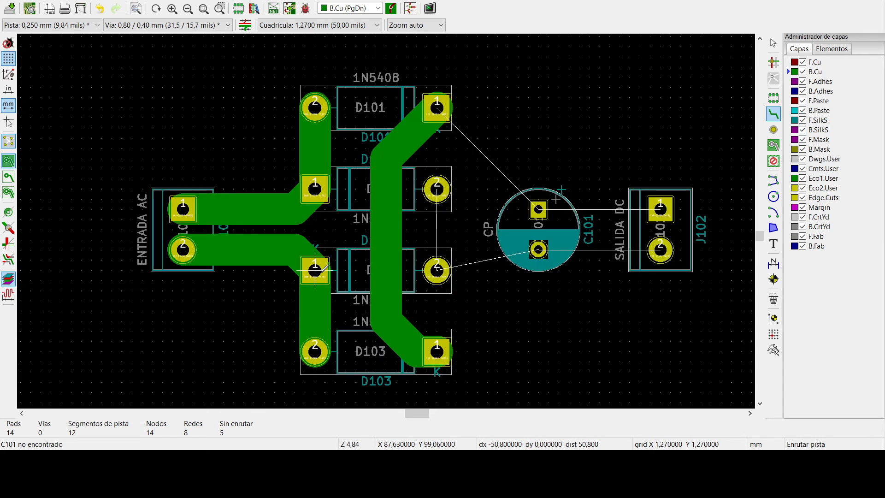
- Route 4 mm tracks on B.Cu from D102 pad 2 through D104 pad 2 and C101's negative pad to J102 pad 2
left_click(437, 188)
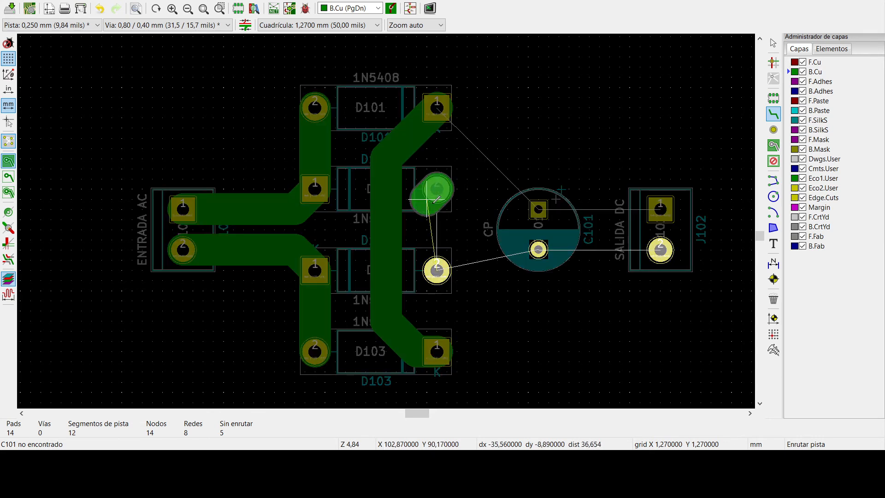
left_click(441, 265)
left_click(544, 244)
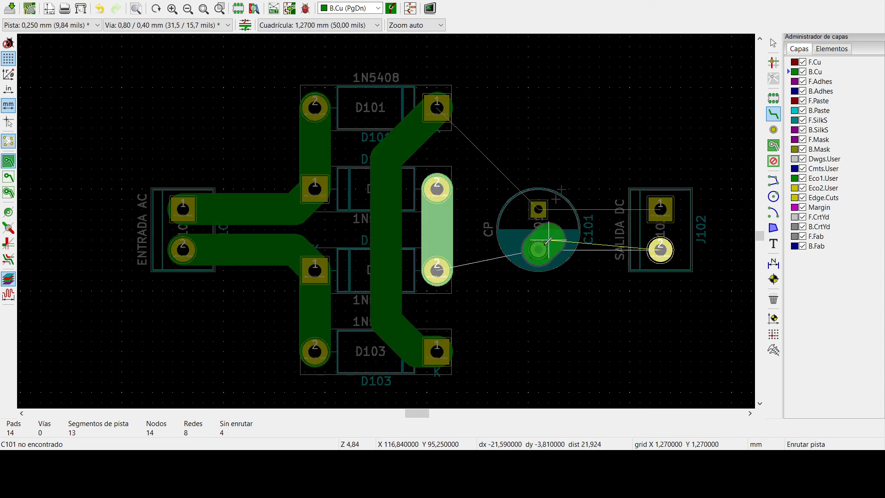
left_click(454, 268)
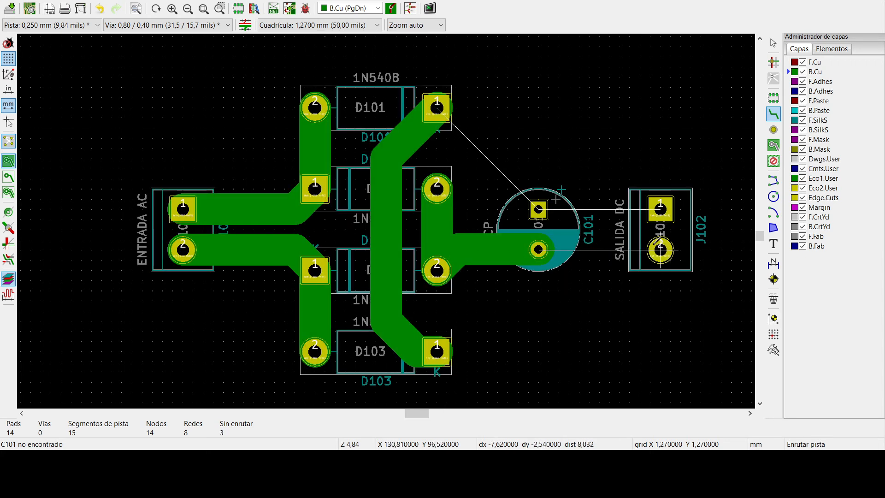
left_click(660, 249)
left_click(538, 249)
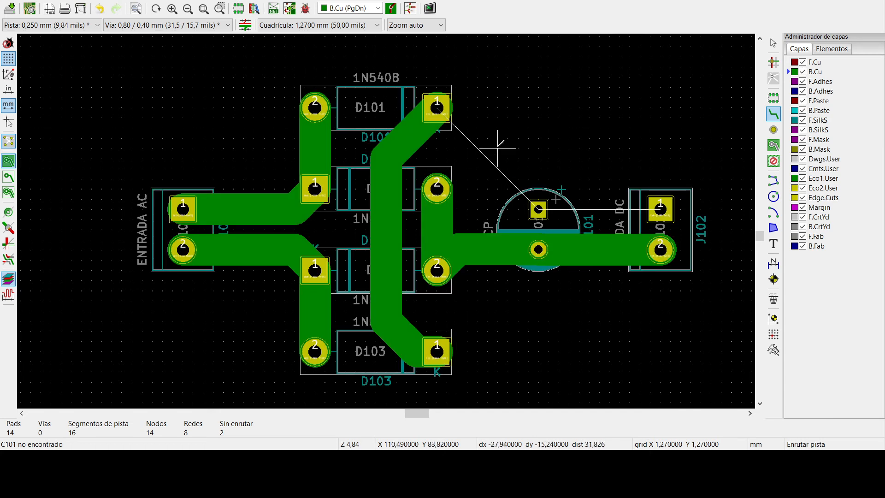
- Route a 4 mm track on B.Cu from D101 pad 1 through C101's positive pad to J102 pad 1, and end routing
left_click(438, 106)
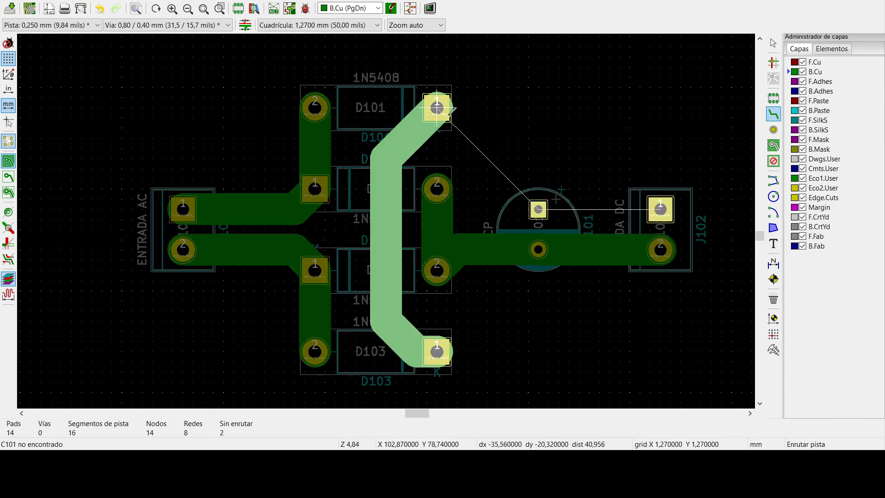
left_click(539, 209)
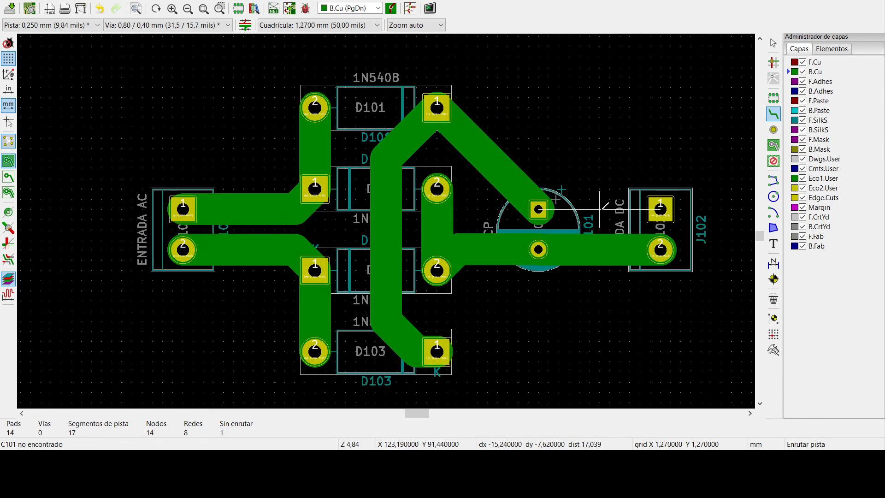
left_click(660, 208)
left_click(538, 199)
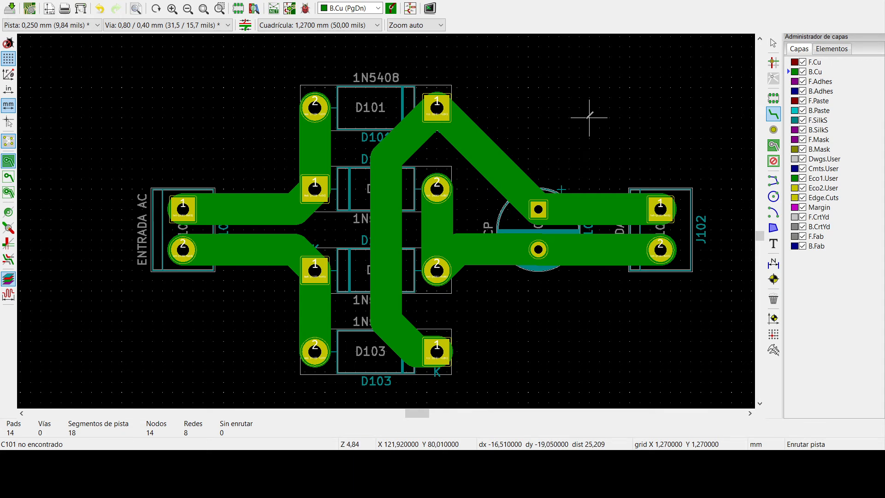
scroll(549, 107, "down", 1)
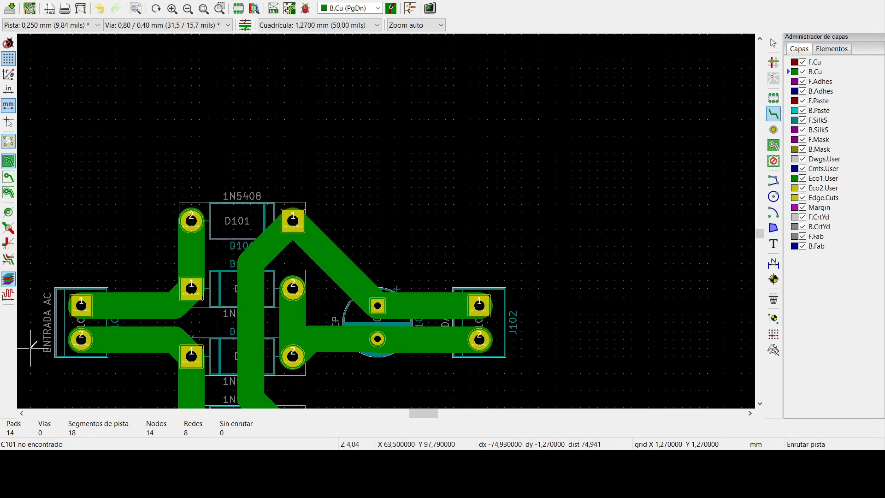
scroll(103, 330, "down", 1)
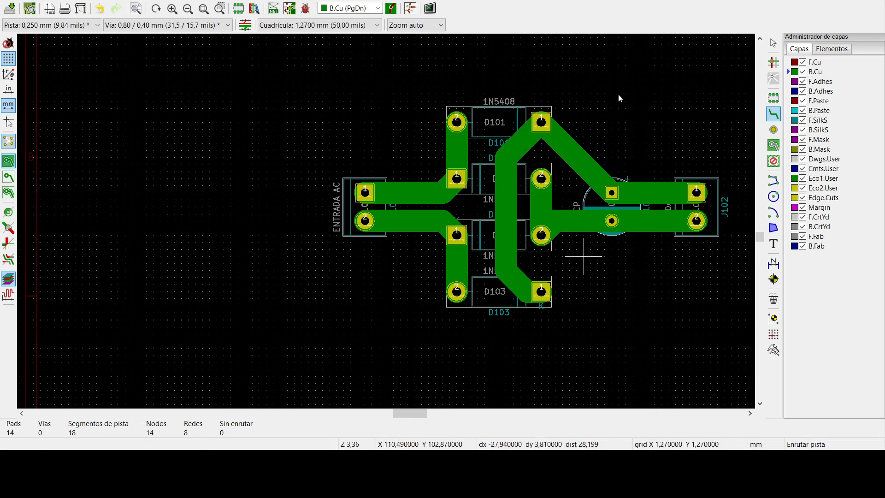
key("Escape")
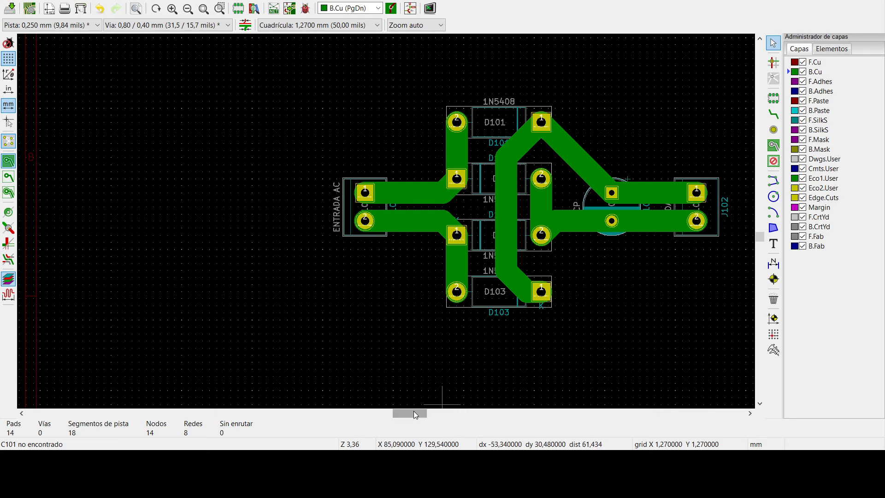
- Open the board's print settings and preview the printout with all layers included
left_click_drag(414, 412, 423, 414)
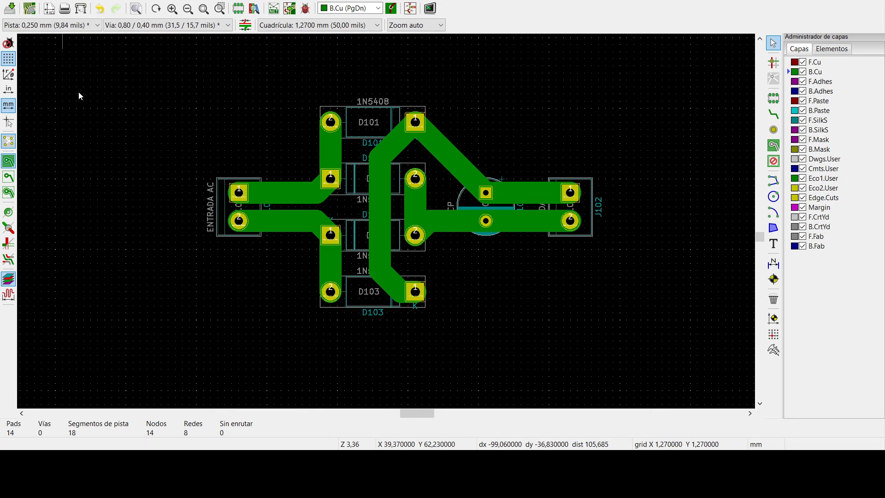
left_click(79, 157)
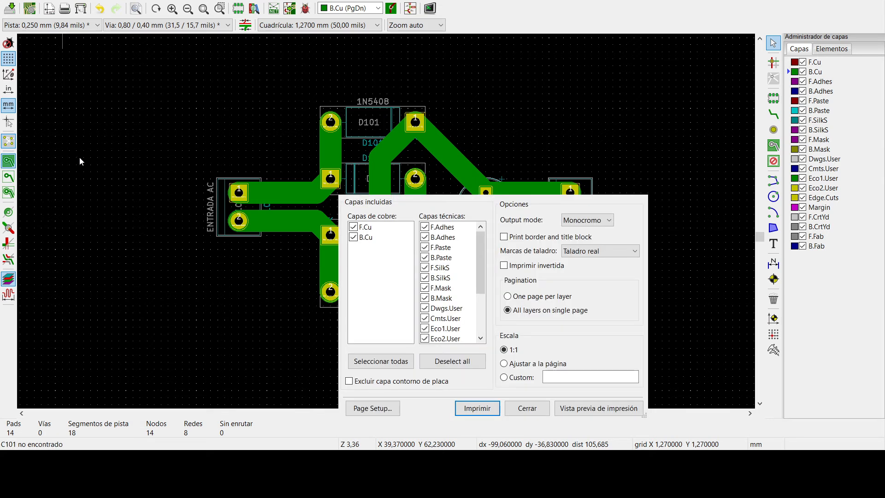
left_click(526, 407)
left_click(616, 82)
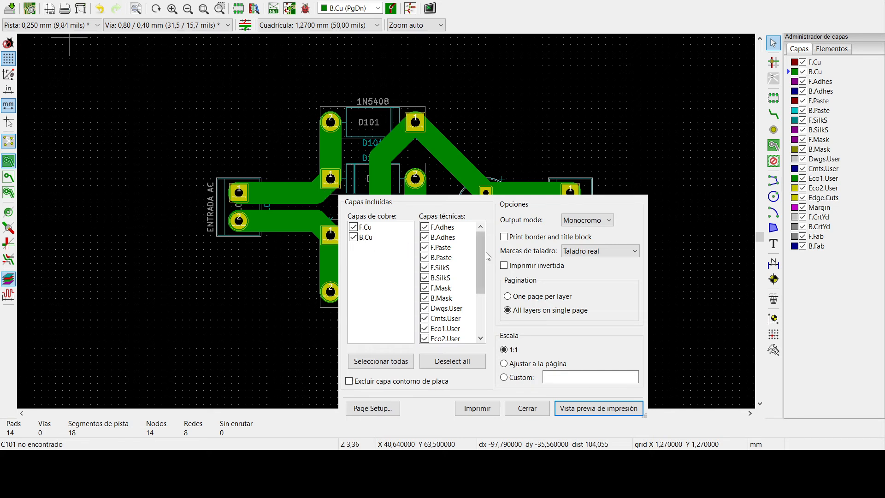
- Exclude all layers from the printout except the copper layer B.Cu
left_click(457, 362)
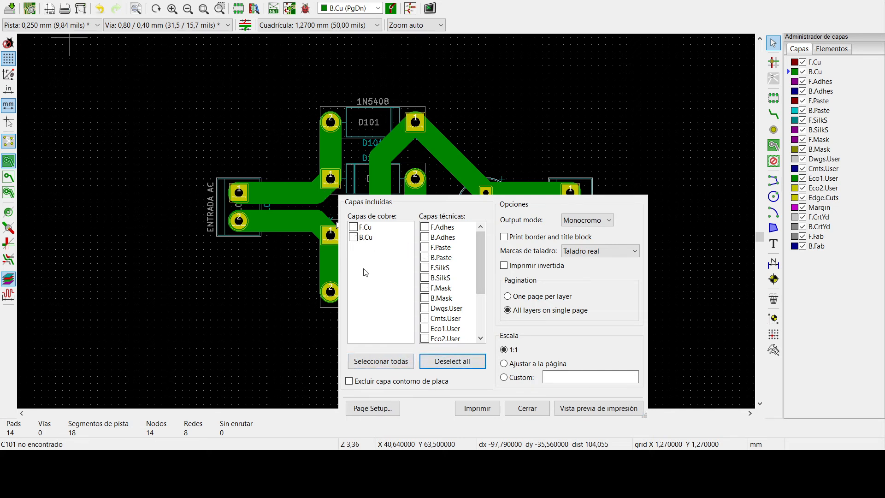
left_click(353, 226)
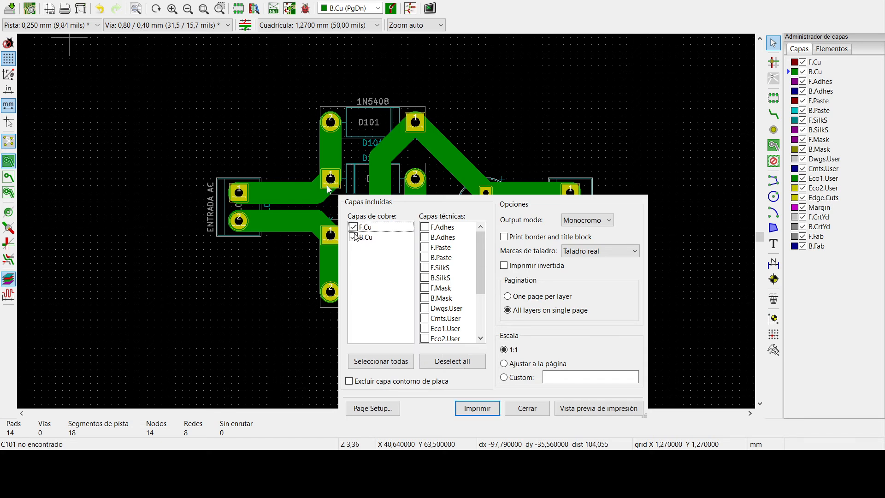
left_click(353, 236)
left_click(353, 227)
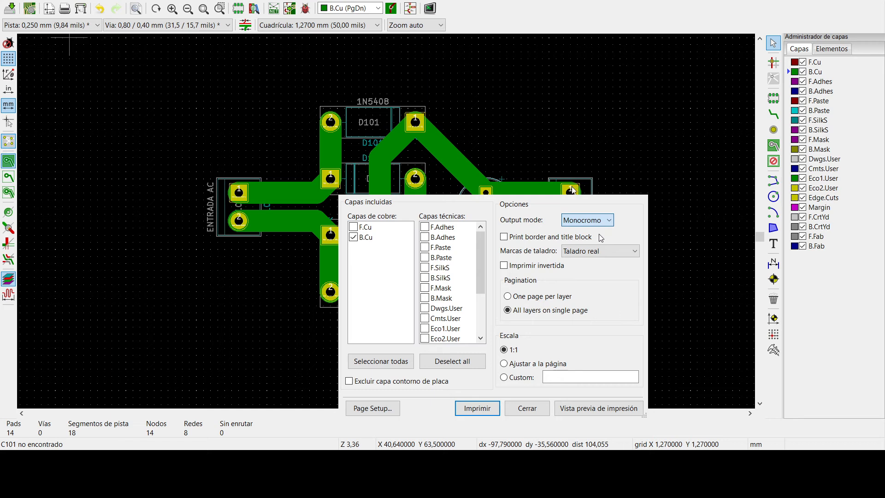
- Set the print output mode to Color, enable mirrored printing (Imprimir invertida), and check the print preview
scroll(600, 225, "up", 1)
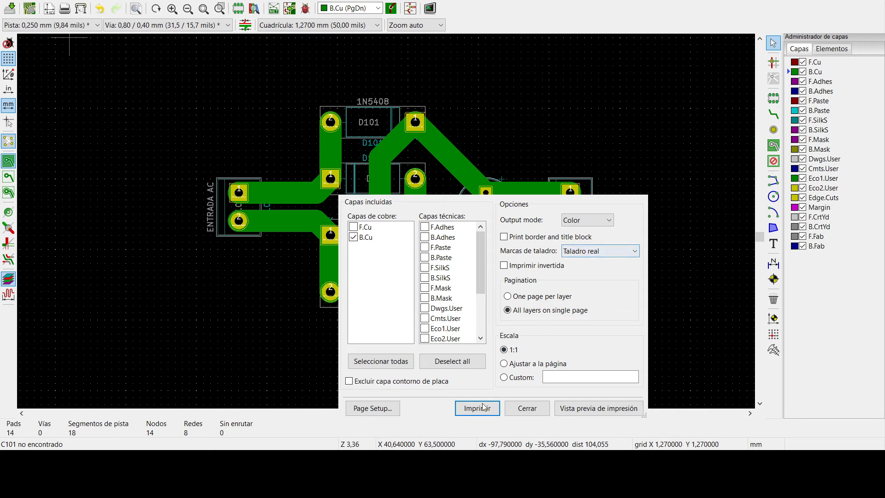
left_click(517, 267)
left_click(846, 1)
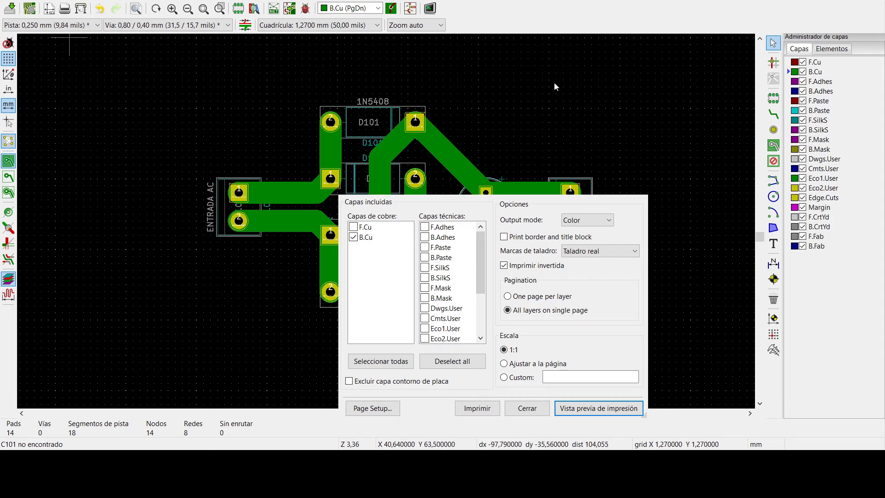